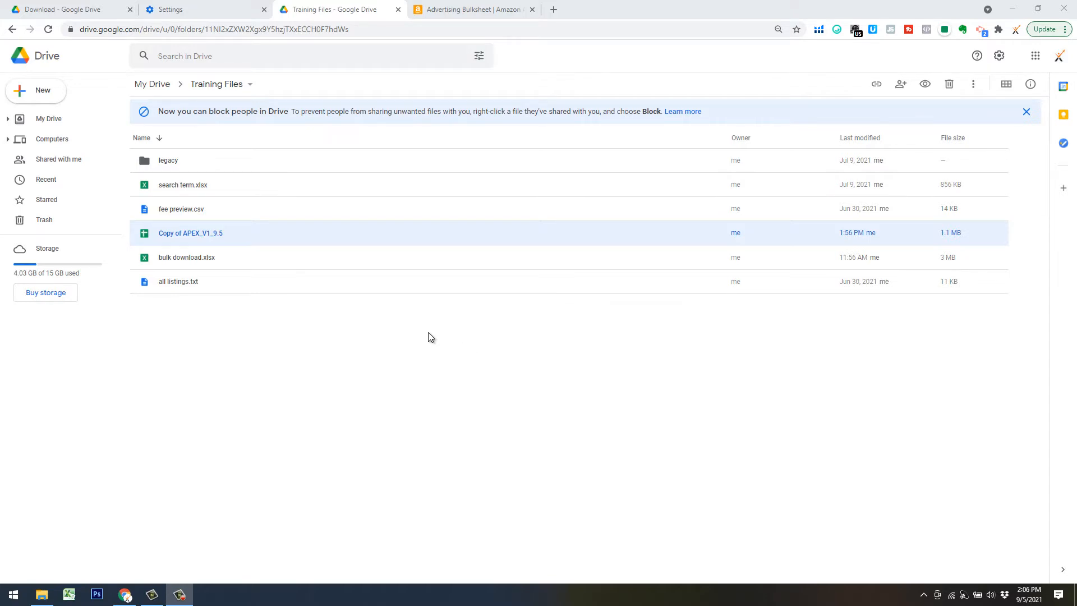
Open Copy of APEX_V1_9.5 from the Training Files folder in Google Drive.
double_click(242, 234)
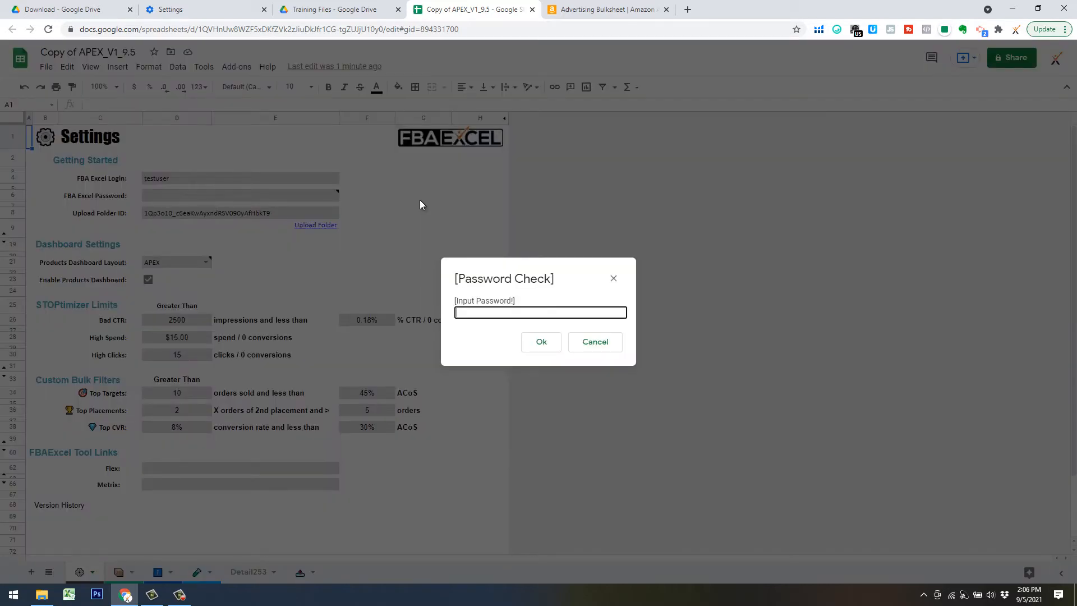
Enter the sheet password in the Password Check prompt and confirm it.
type("1234")
left_click(546, 345)
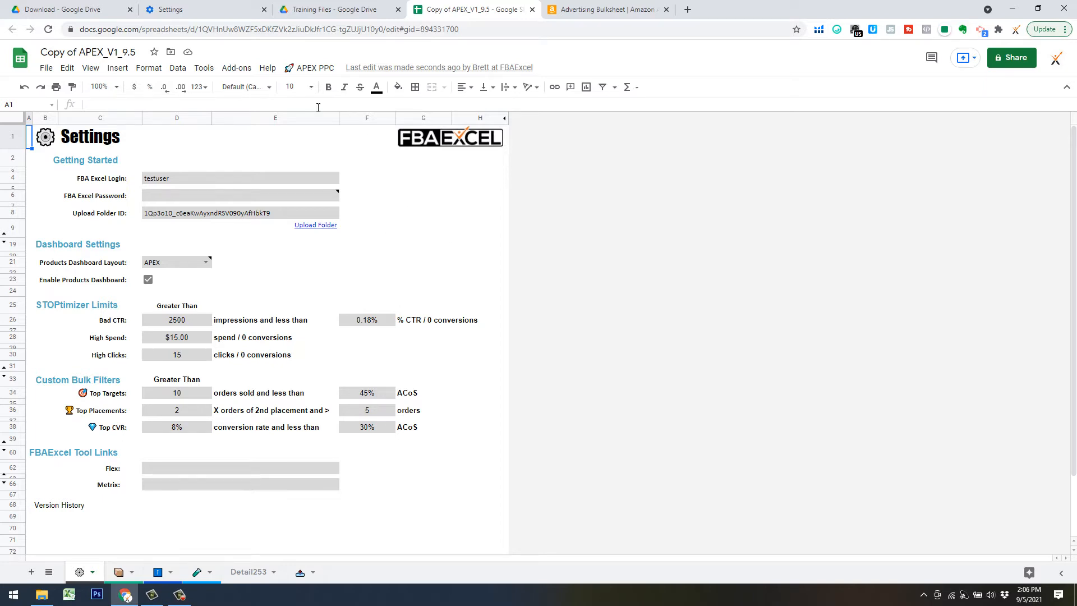
Run APEX PPC > 1) Get Bulk Sheet and dismiss the Uh Oh! account error.
left_click(310, 68)
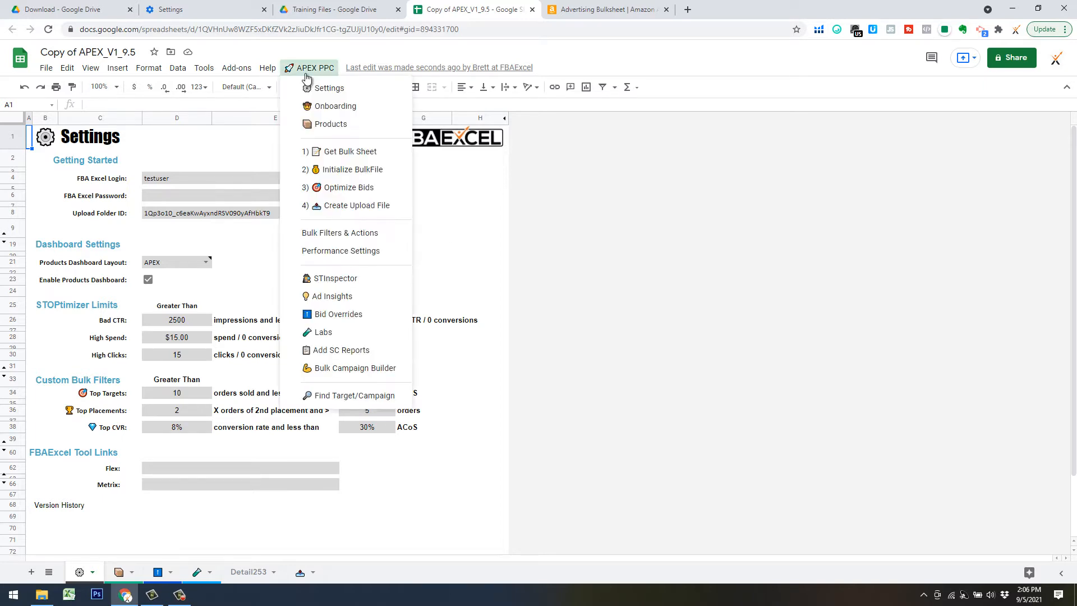
left_click(348, 152)
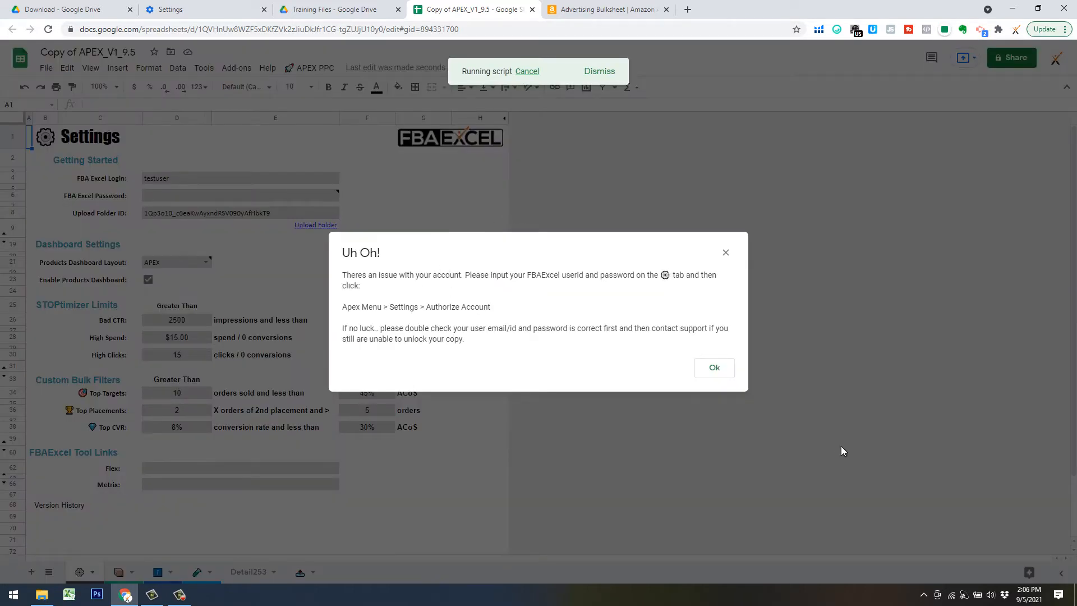
left_click(724, 368)
Authorize the FBAExcel account via APEX PPC > Settings > Authorize Account.
left_click(310, 68)
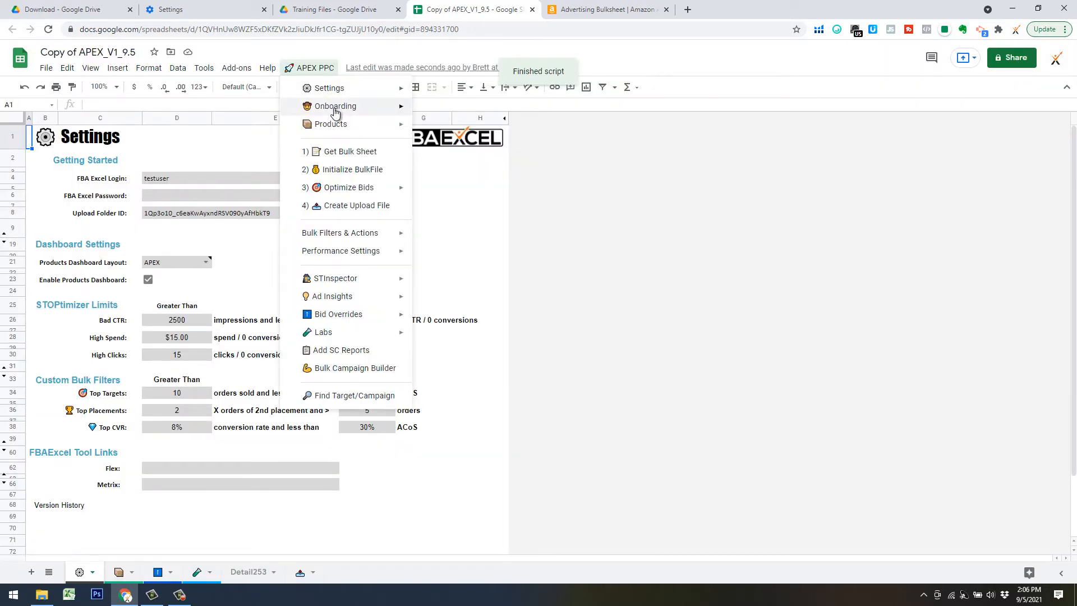
mouse_move(344, 90)
left_click(464, 111)
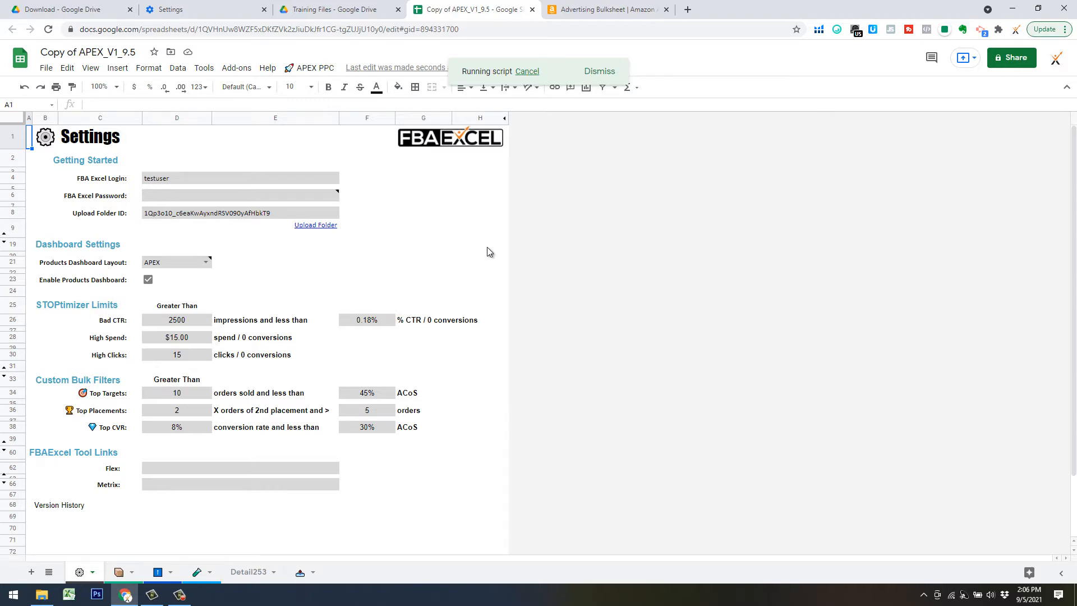
key("Return")
left_click(311, 68)
Request a new bulk spreadsheet with a 30-day date range from Amazon Advertising.
left_click(352, 152)
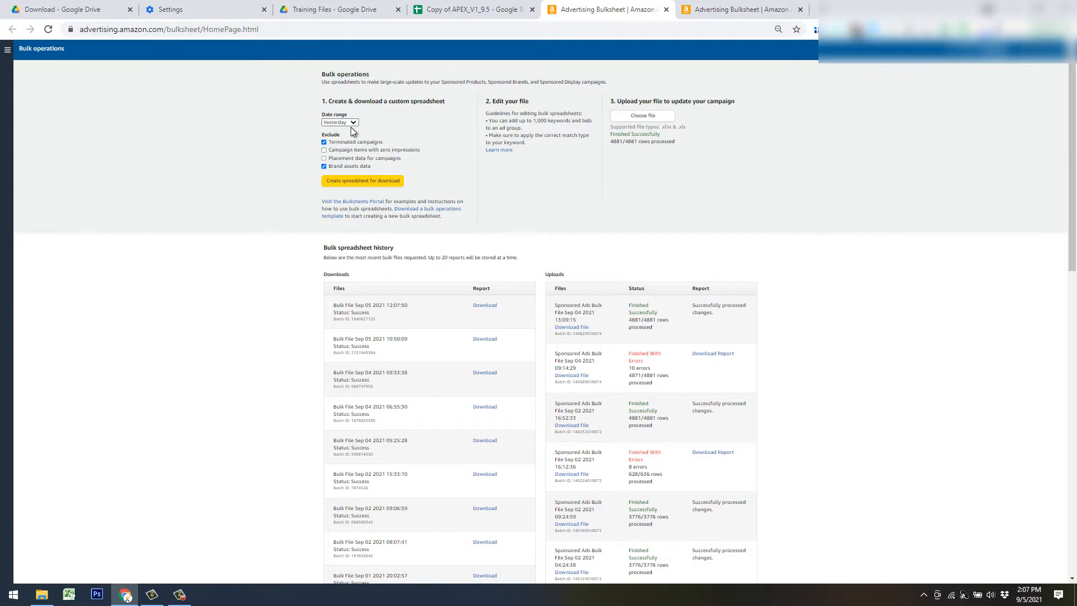
left_click(352, 123)
left_click(336, 159)
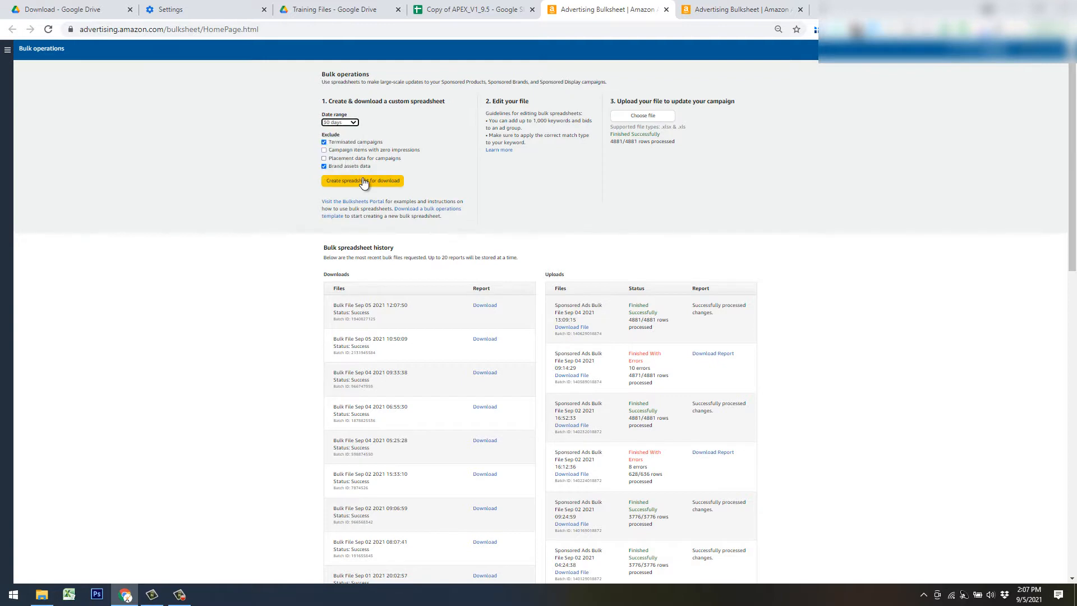
left_click(363, 180)
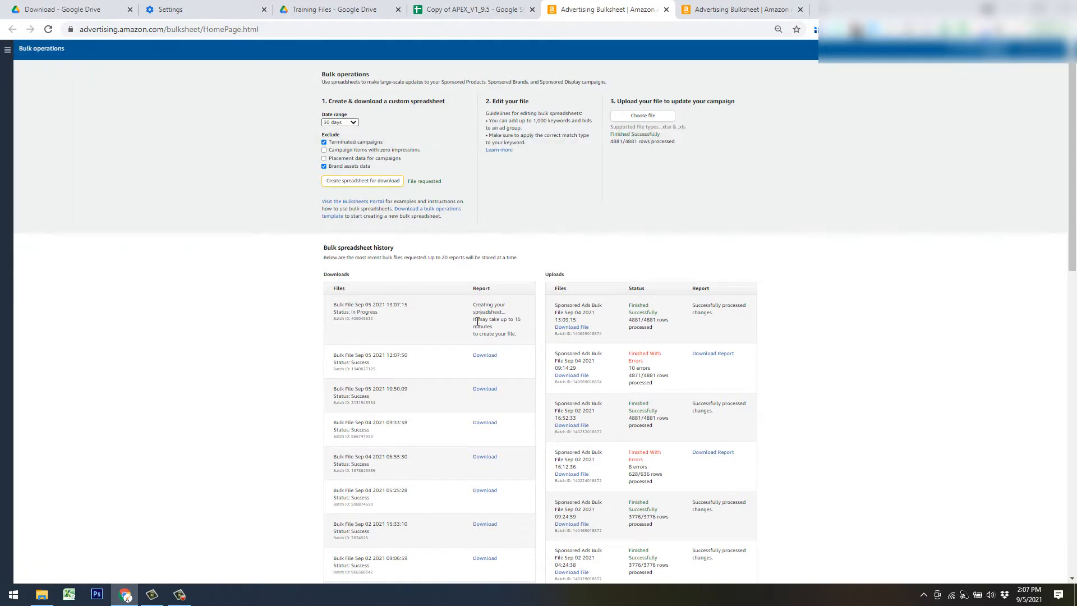
Refresh Bulk operations, download the finished bulk file, and close the bulksheet tab.
mouse_move(34, 84)
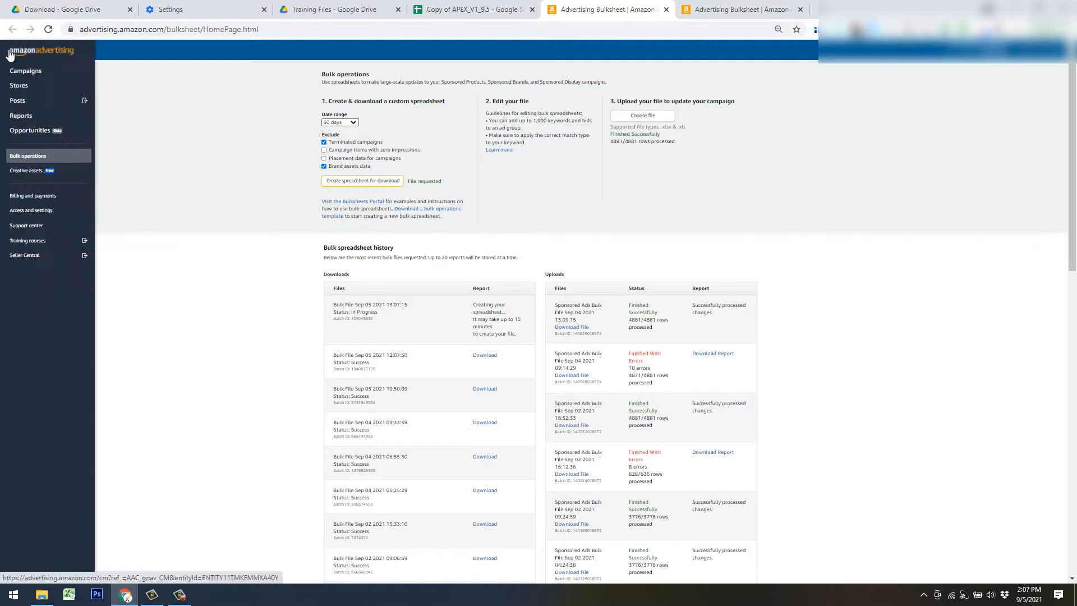
left_click(46, 159)
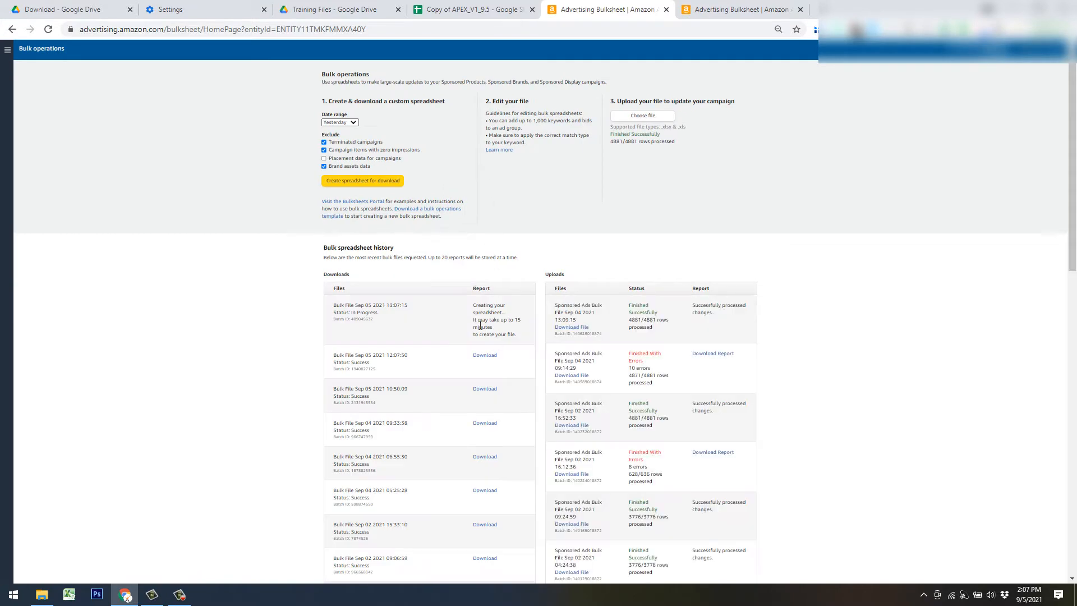
left_click(485, 356)
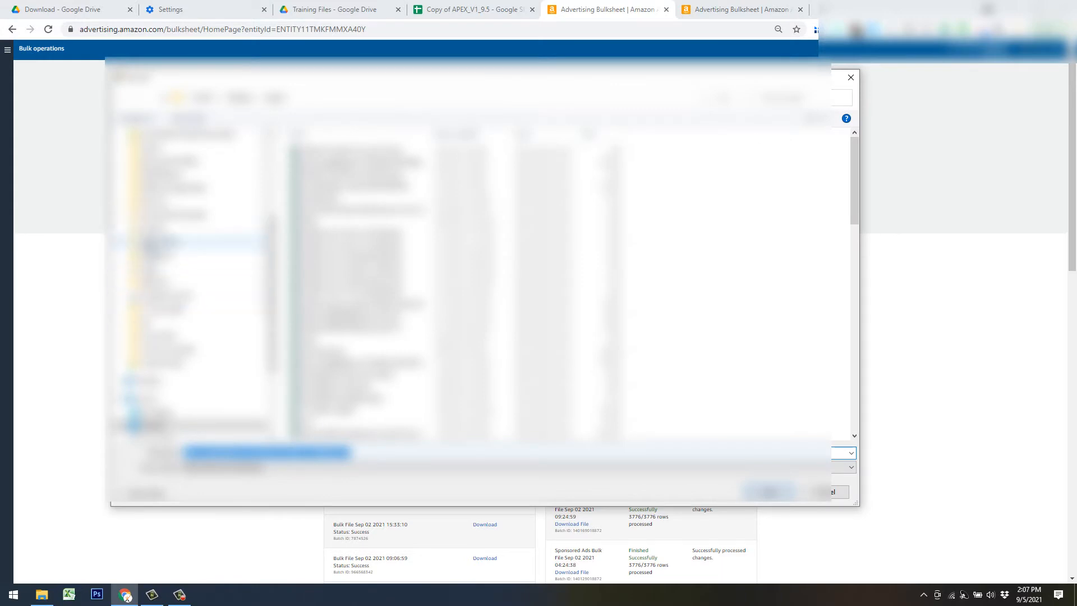
left_click(177, 216)
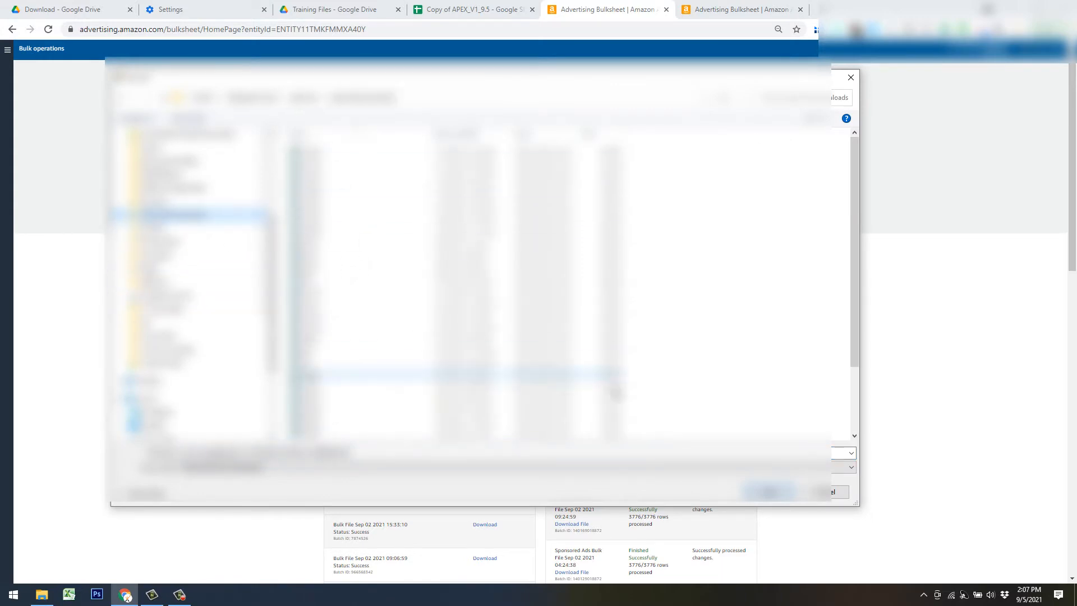
left_click(830, 492)
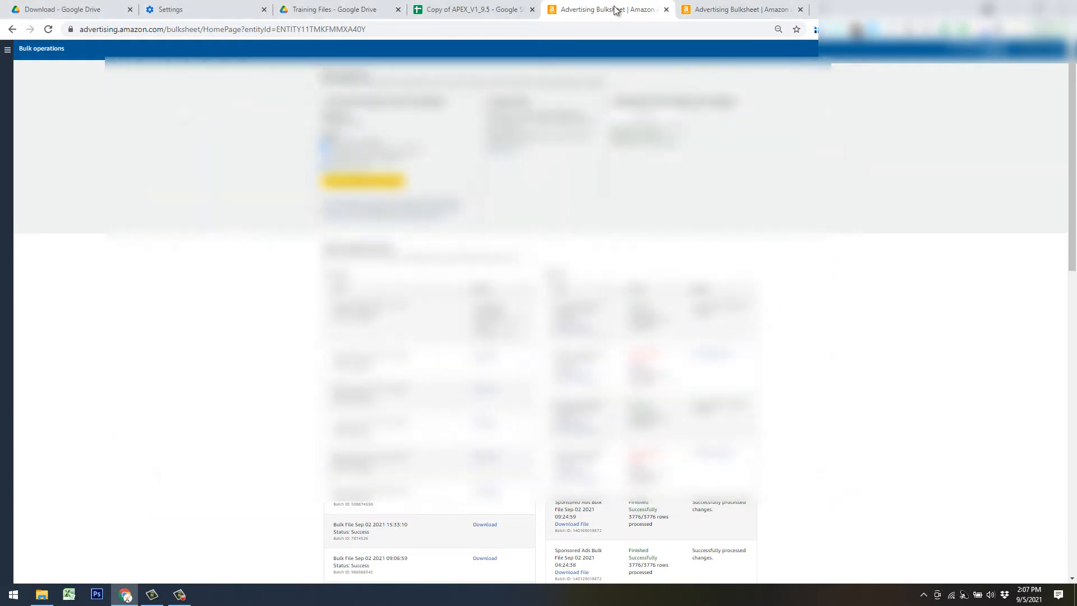
left_click(666, 10)
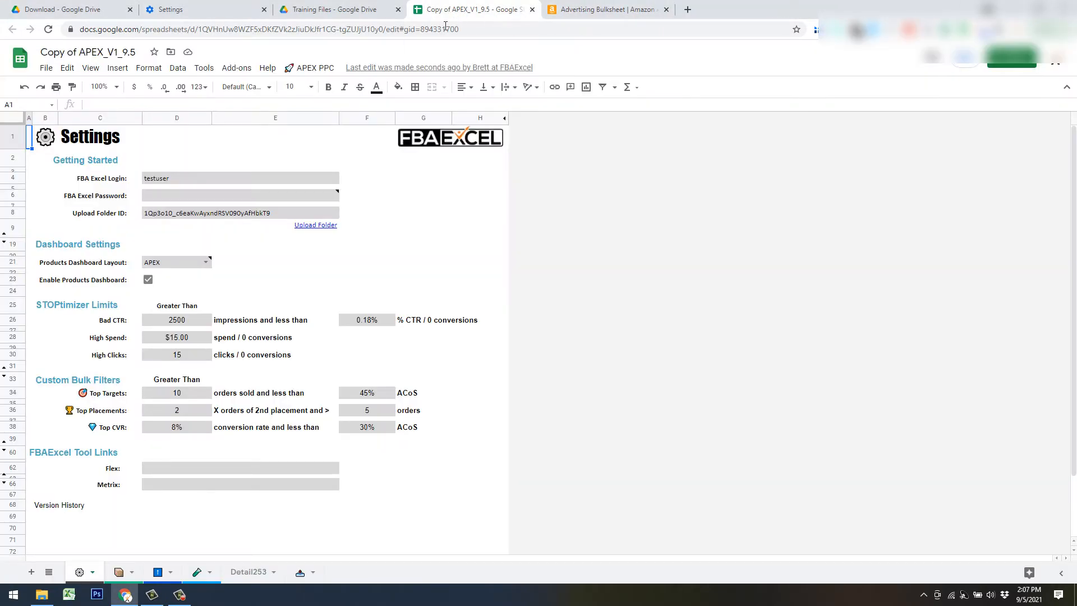
Delete the last bulk-data sheet from the APEX workbook.
left_click(290, 529)
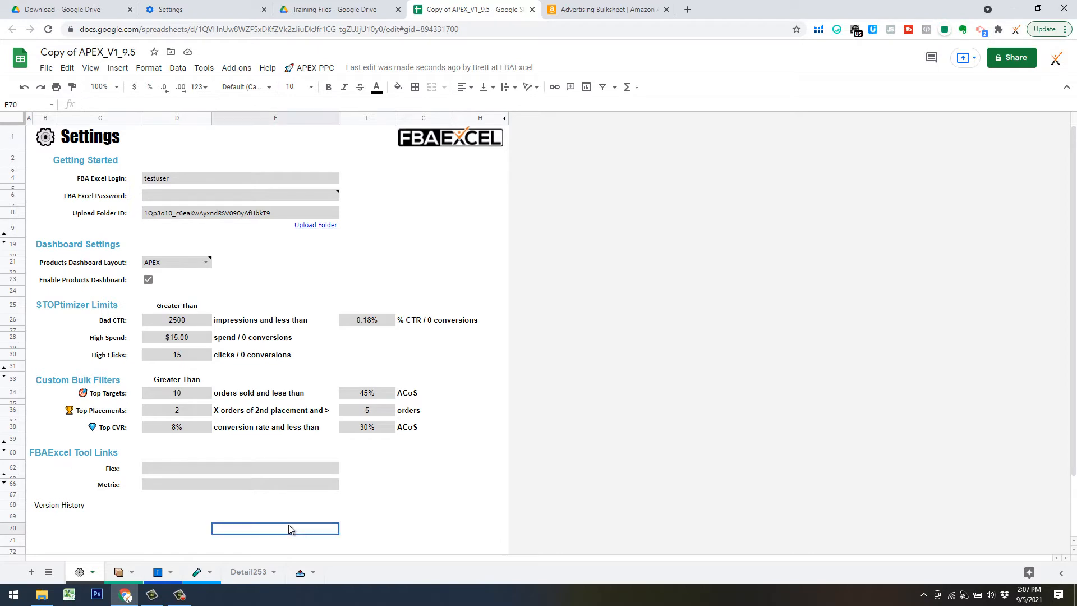
left_click(46, 68)
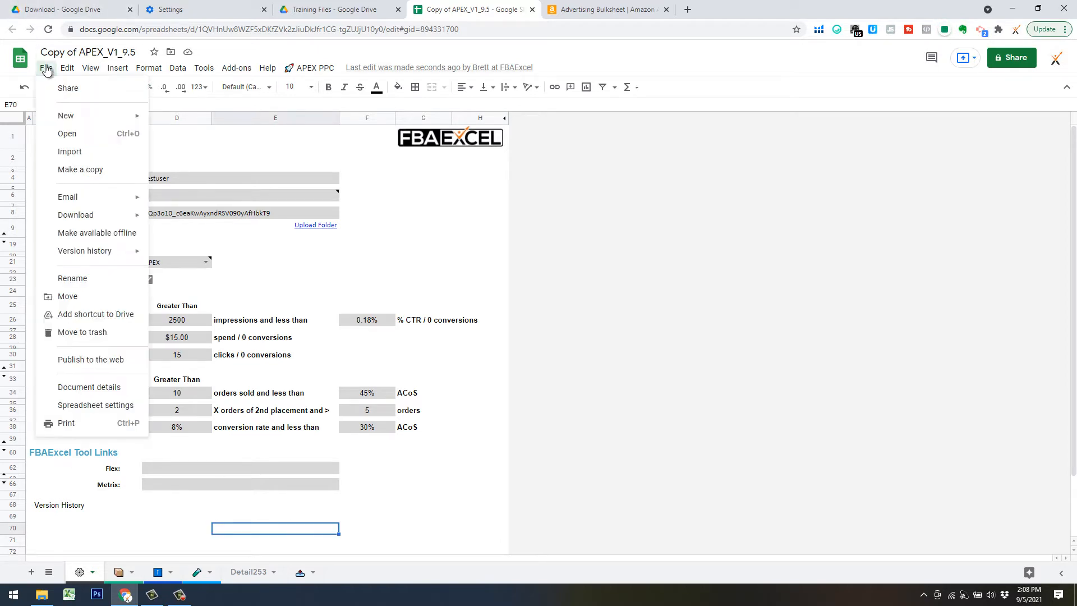
left_click(480, 441)
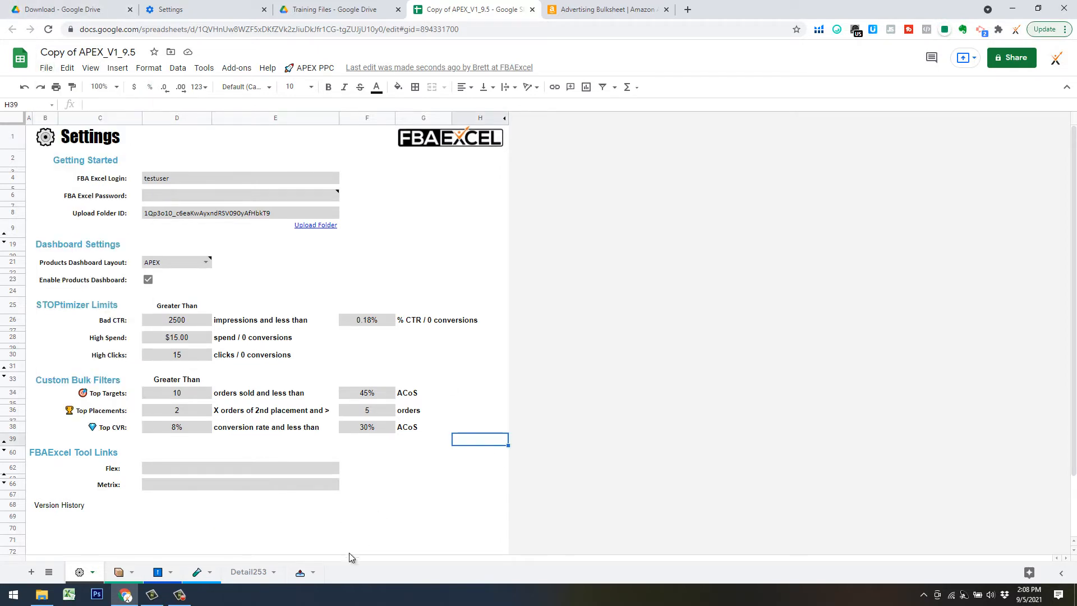
left_click(312, 574)
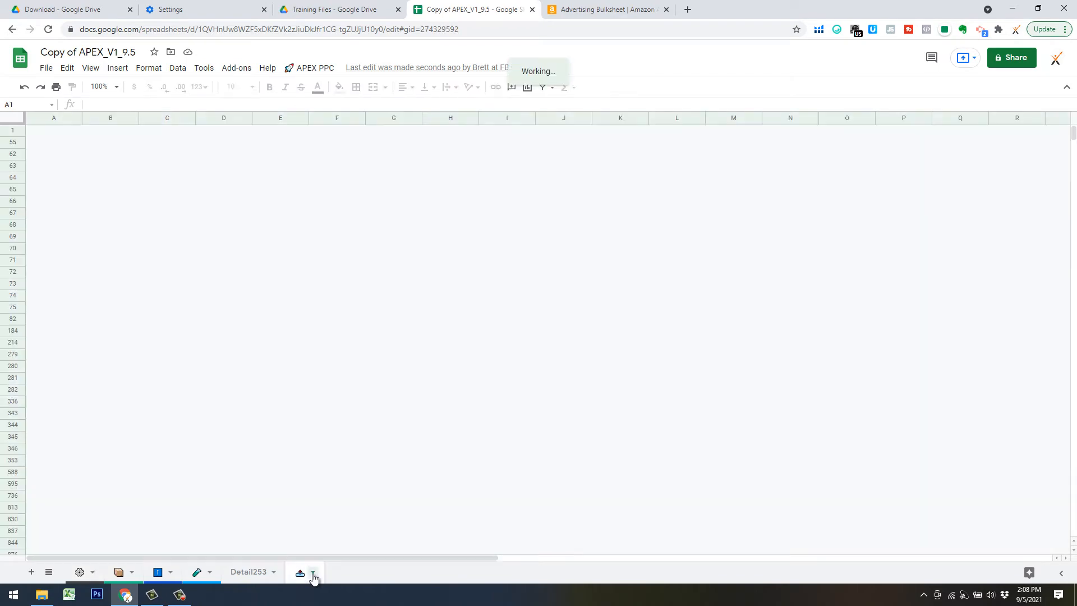
left_click(312, 573)
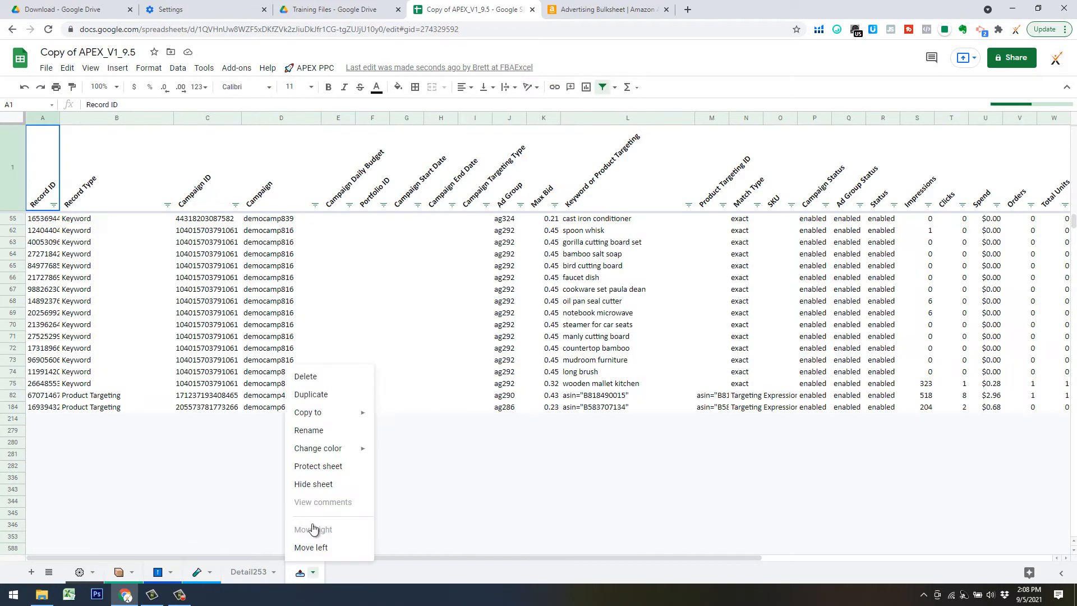
left_click(314, 377)
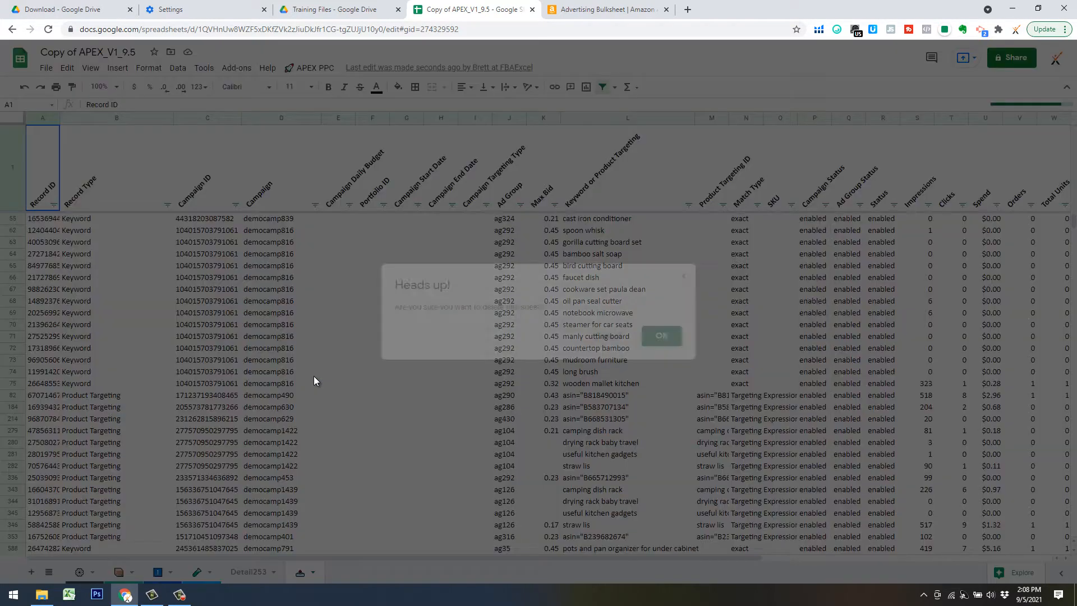
left_click(661, 335)
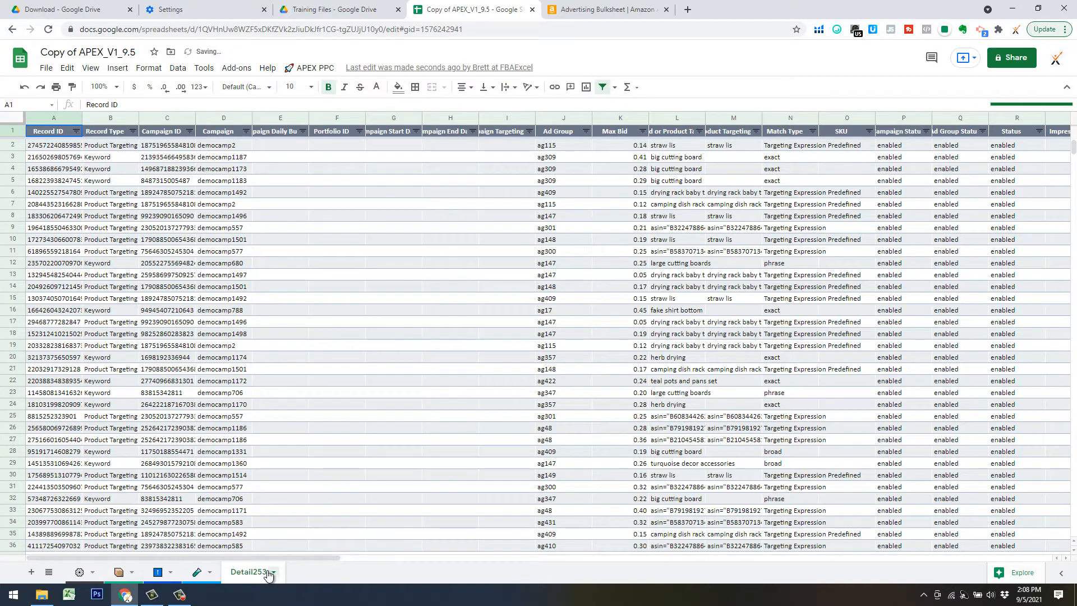
Delete the Detail253 sheet as well.
left_click(273, 571)
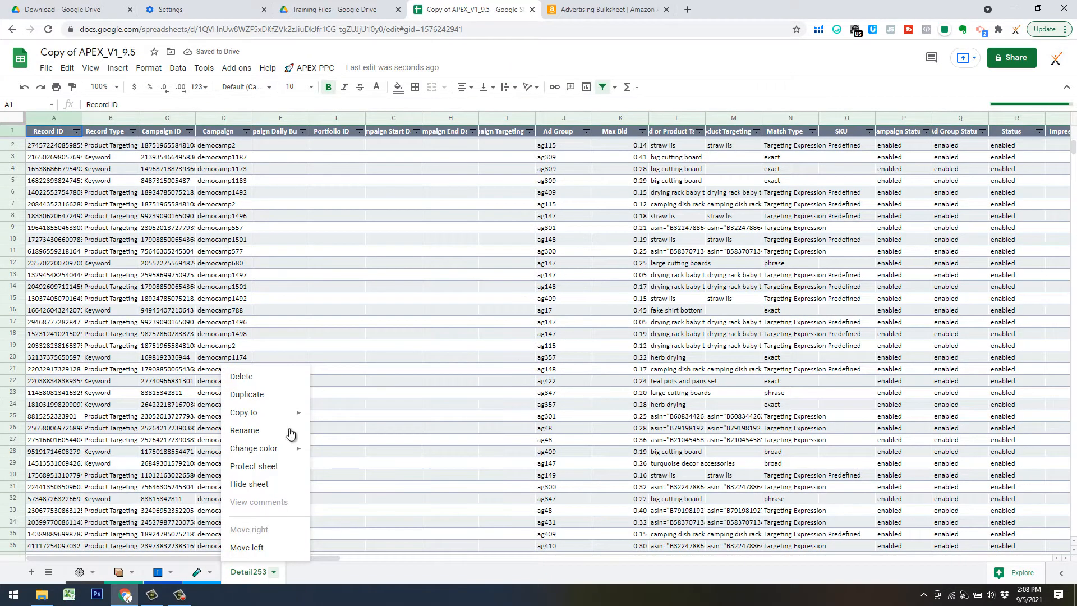
left_click(244, 377)
left_click(661, 335)
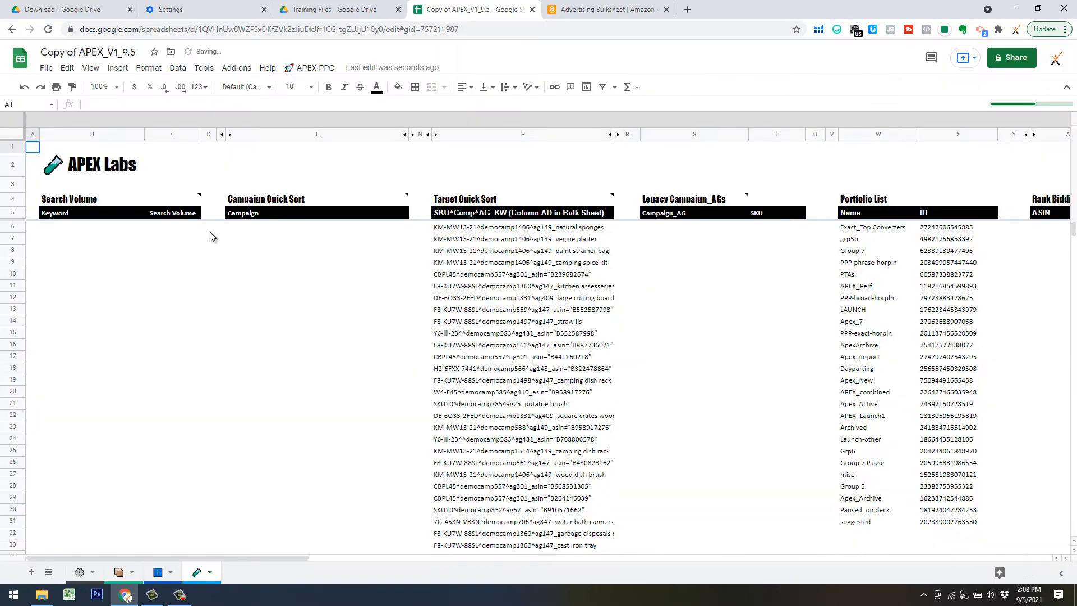
Import bulk download.xlsx from Training Files with Import location set to 'Insert new sheet(s)'.
left_click(44, 68)
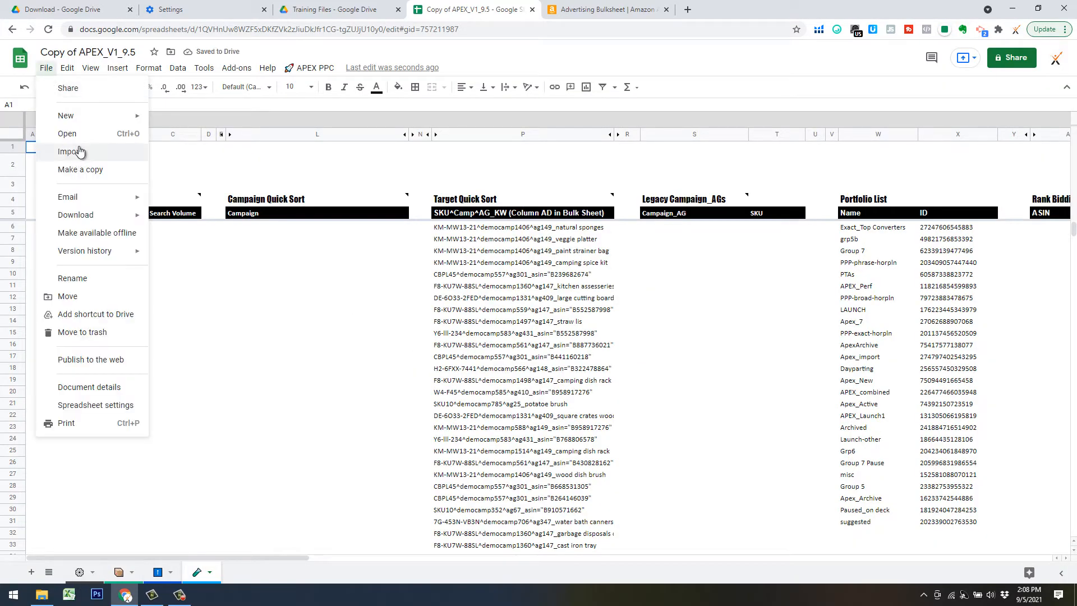
left_click(72, 152)
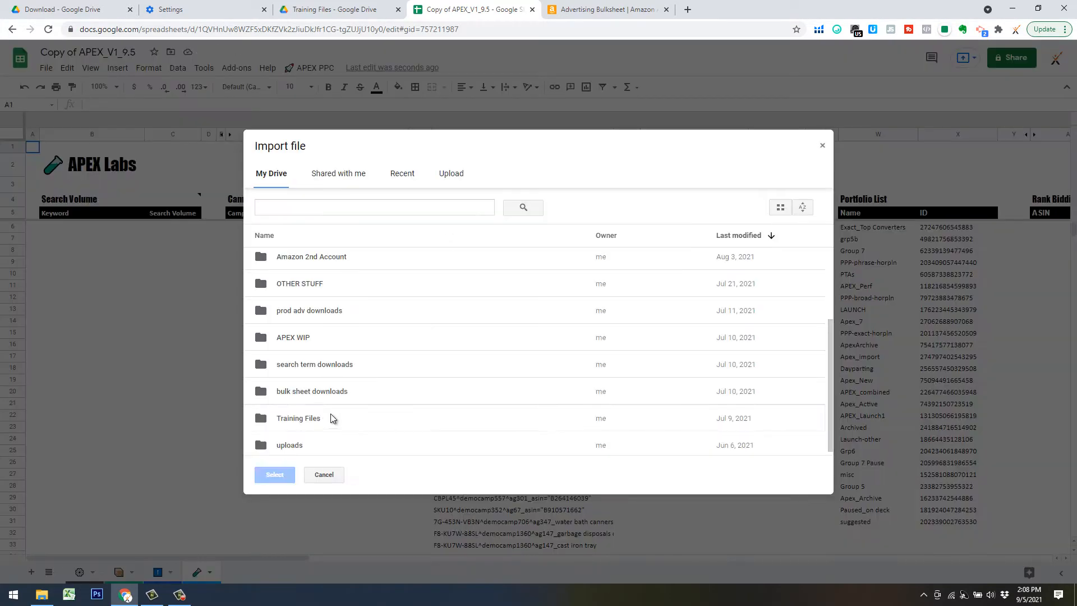
double_click(331, 414)
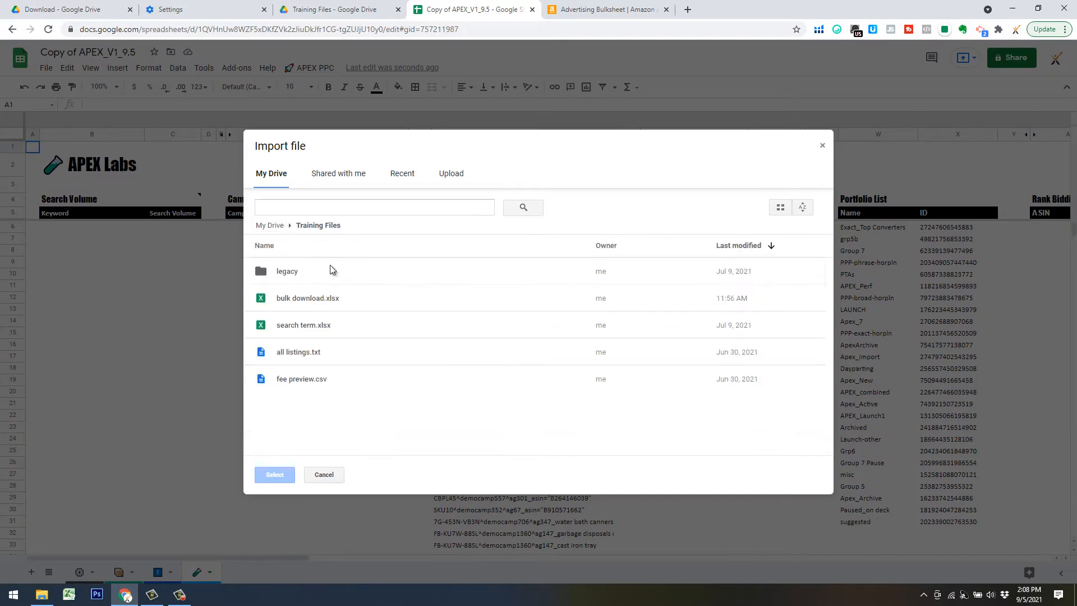
double_click(330, 298)
left_click(483, 332)
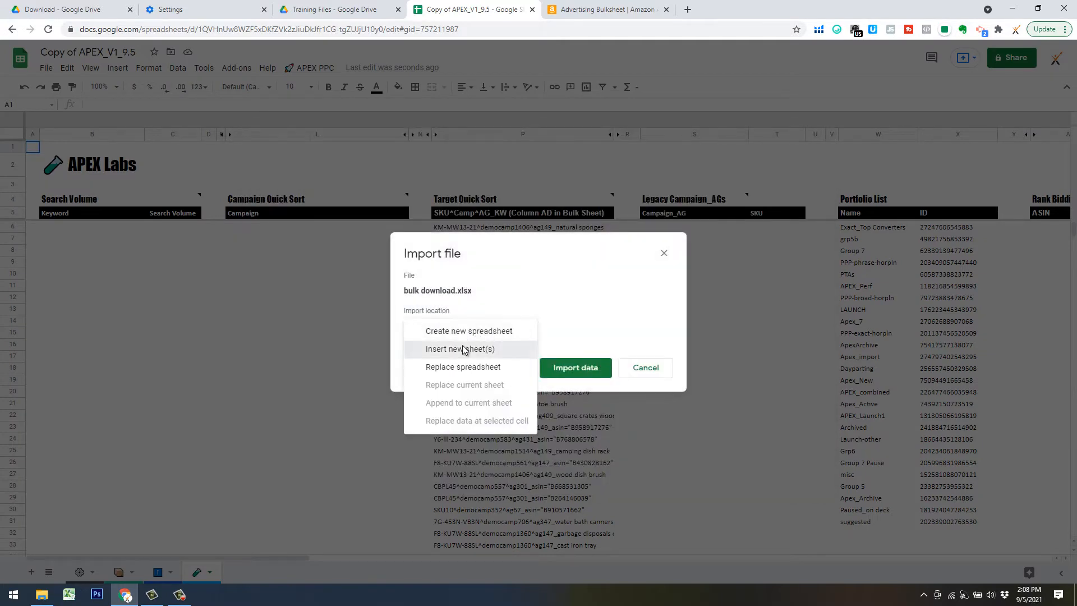
left_click(464, 349)
left_click(582, 410)
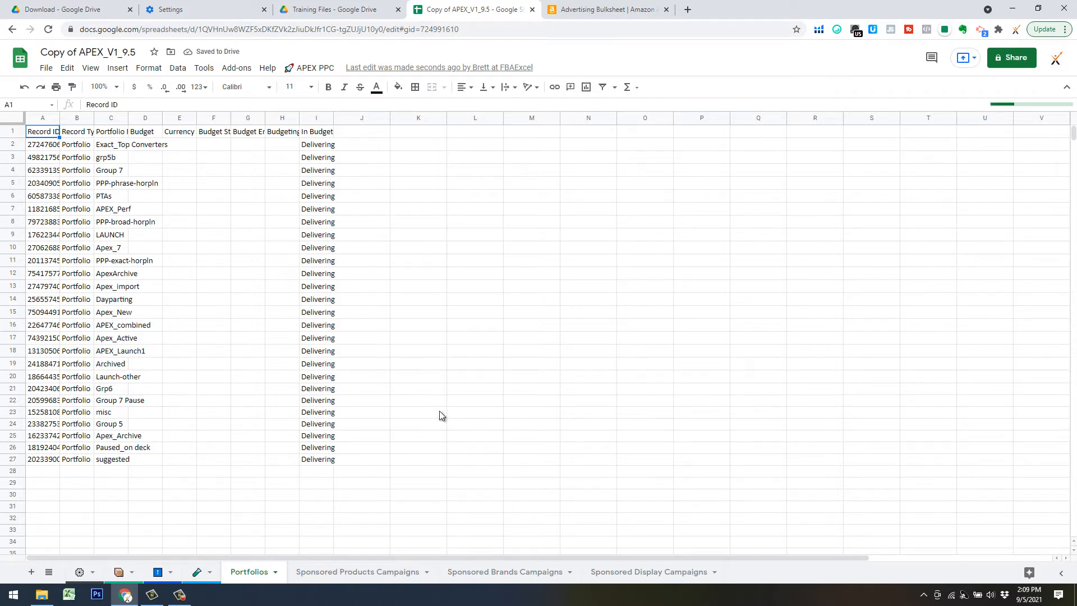
Show the Sponsored Products Campaigns sheet and review the Reduce Imported Bulk File Size setting.
left_click(363, 572)
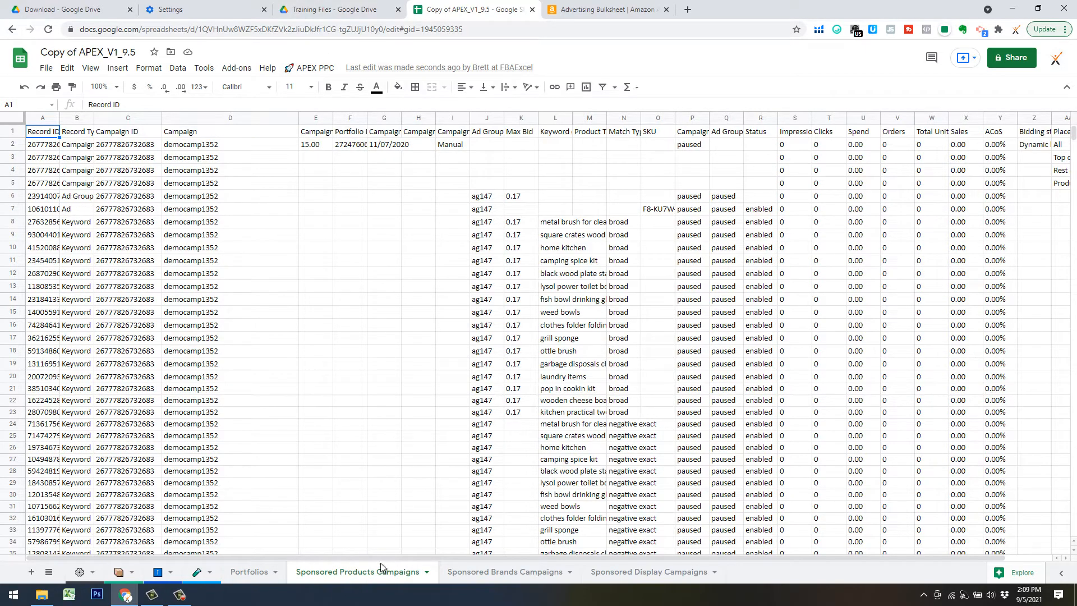
left_click(312, 68)
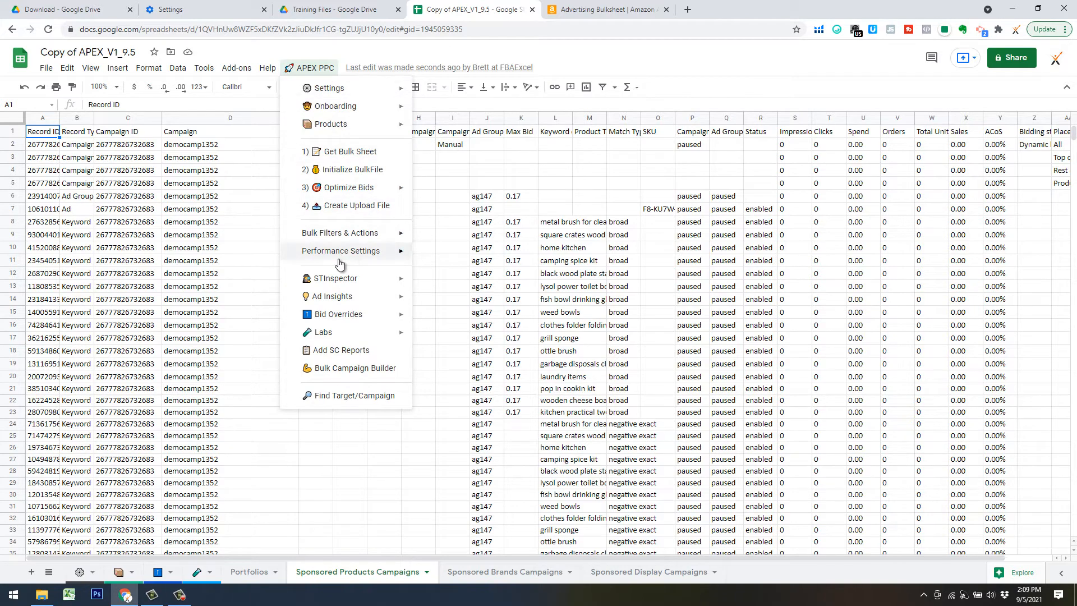
mouse_move(354, 257)
mouse_move(442, 321)
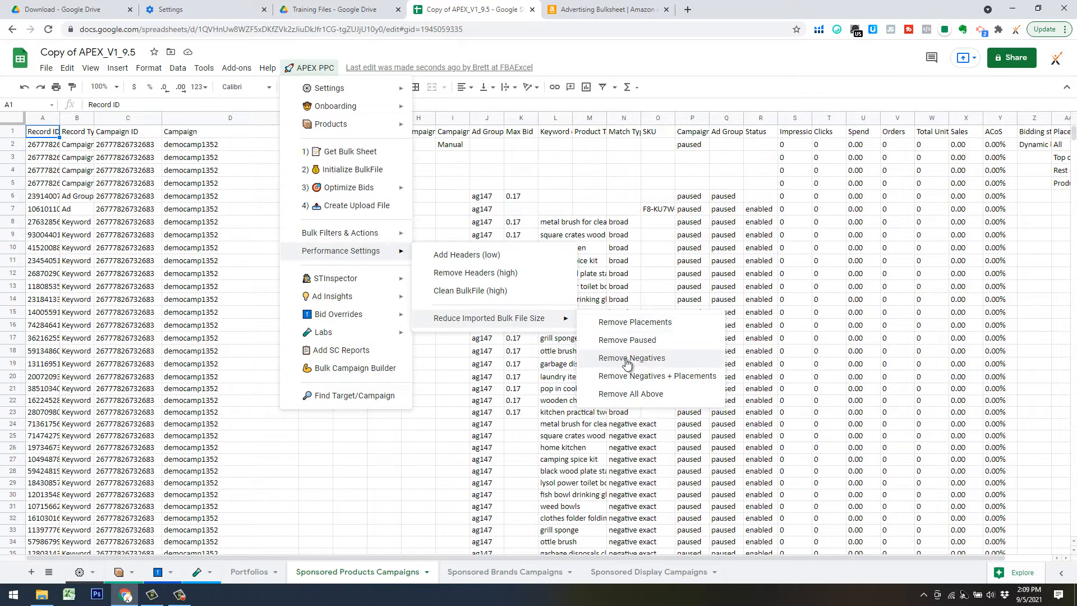
left_click(611, 184)
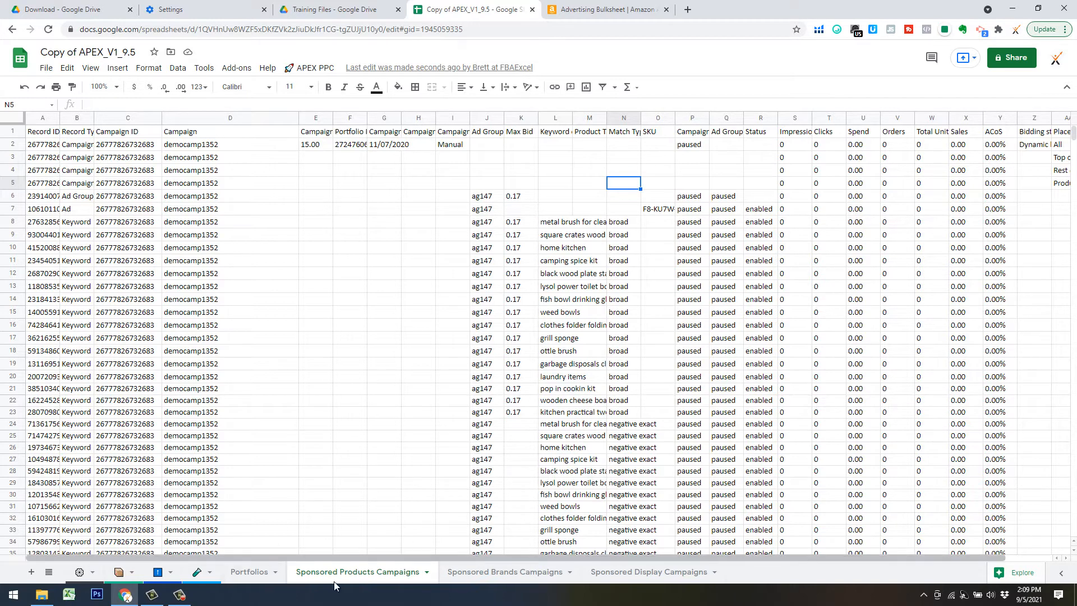
left_click(310, 68)
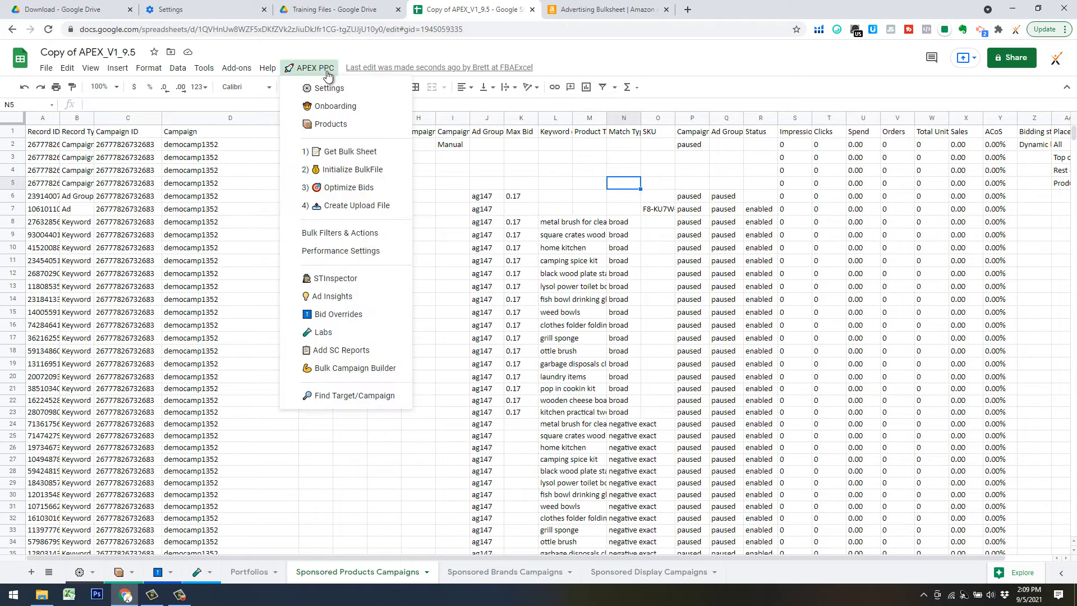
Run APEX PPC > 2) Initialize BulkFile, confirm it, and set zoom to 75%.
left_click(343, 169)
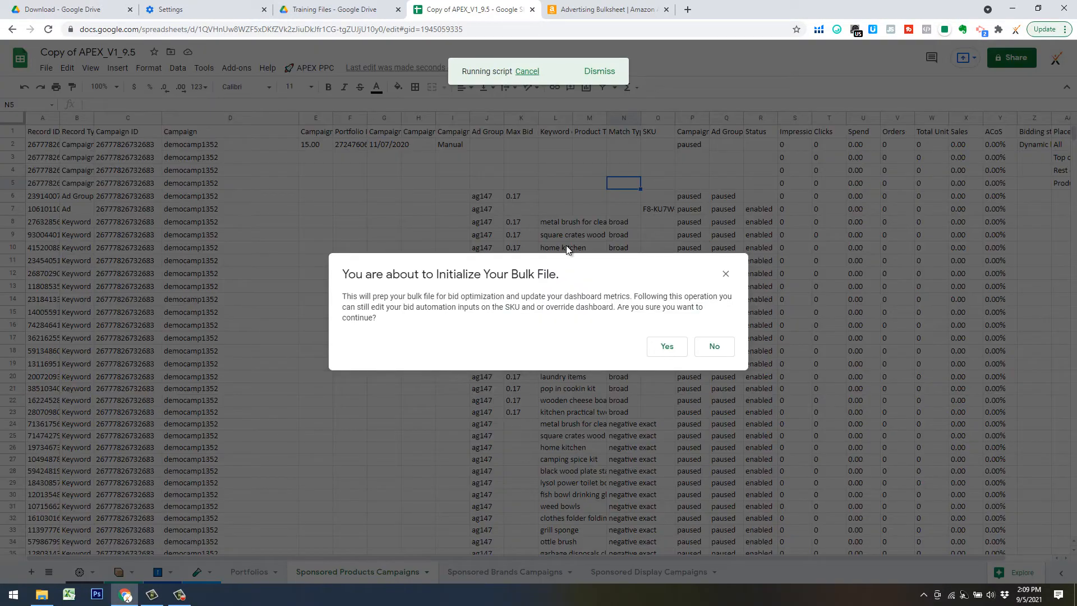
left_click(665, 348)
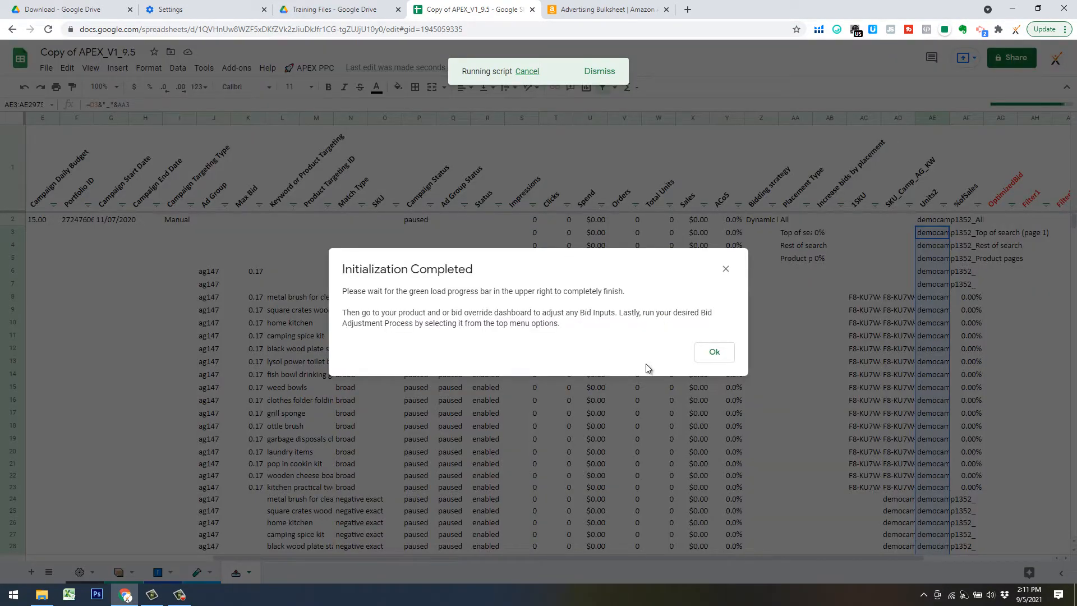
left_click(714, 353)
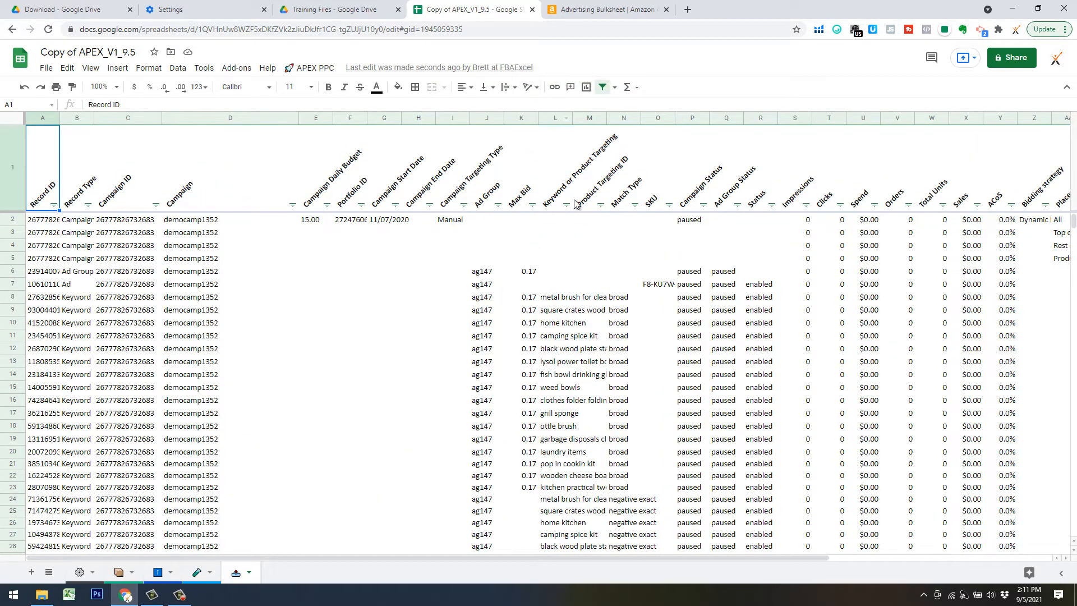
left_click(115, 87)
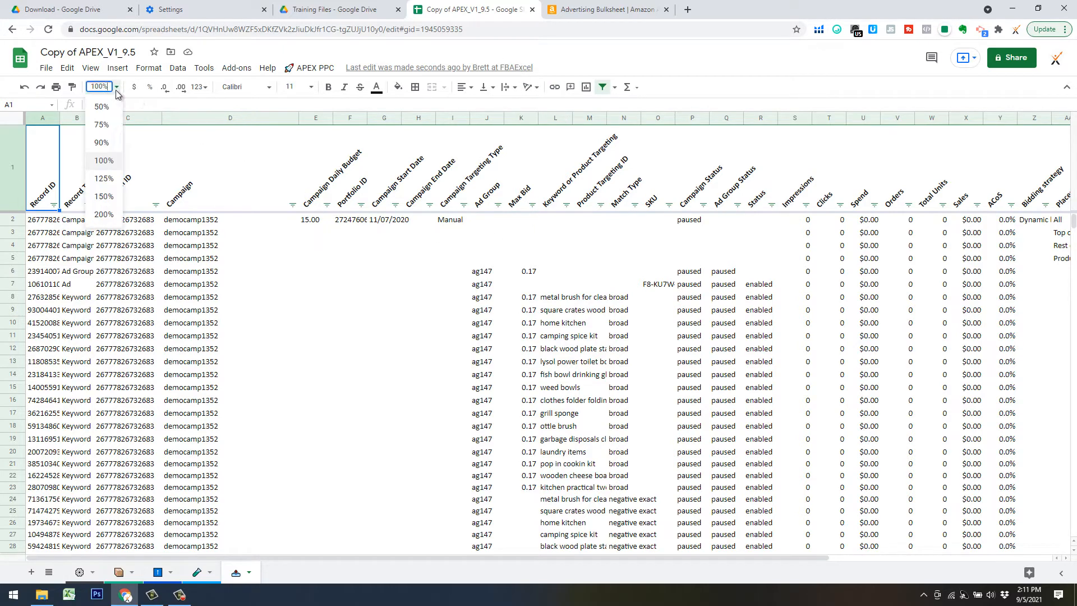
key("Return")
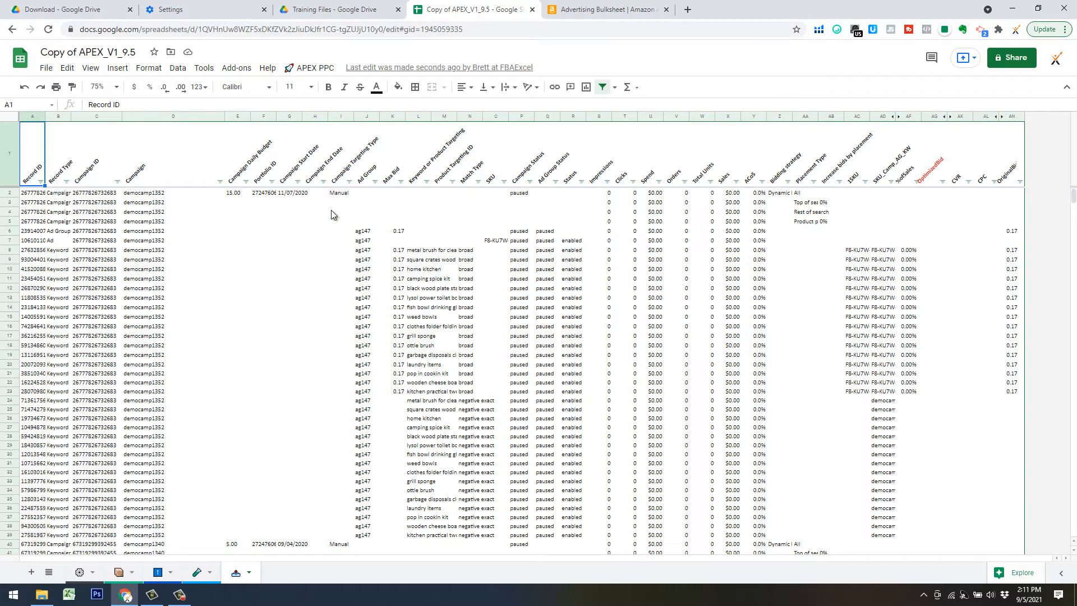
Review the Products sheet, then the override rows on the Bid Overrides sheet.
left_click(116, 575)
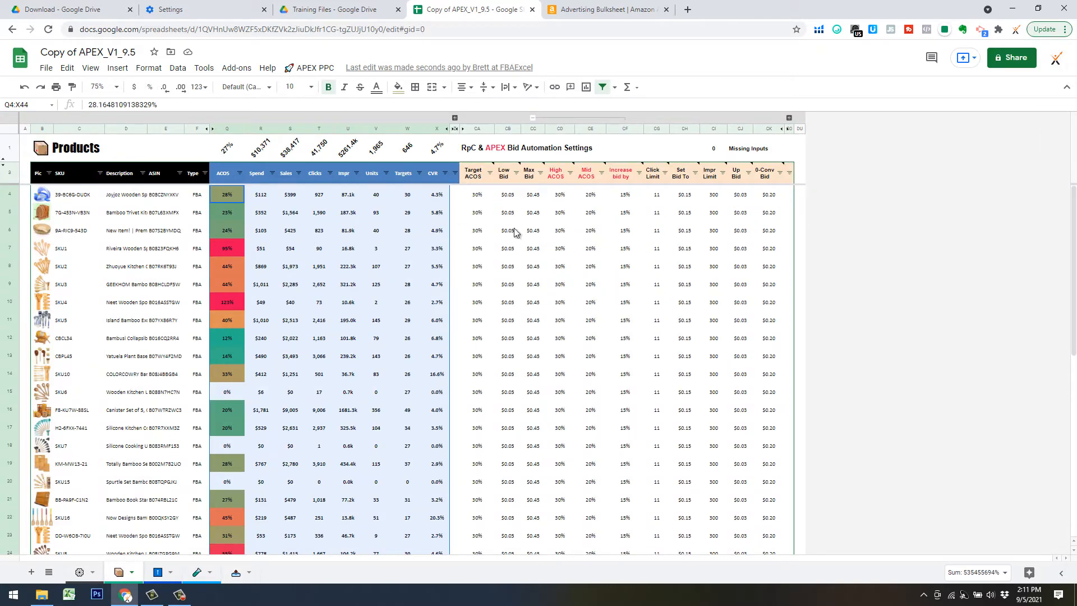
left_click(163, 578)
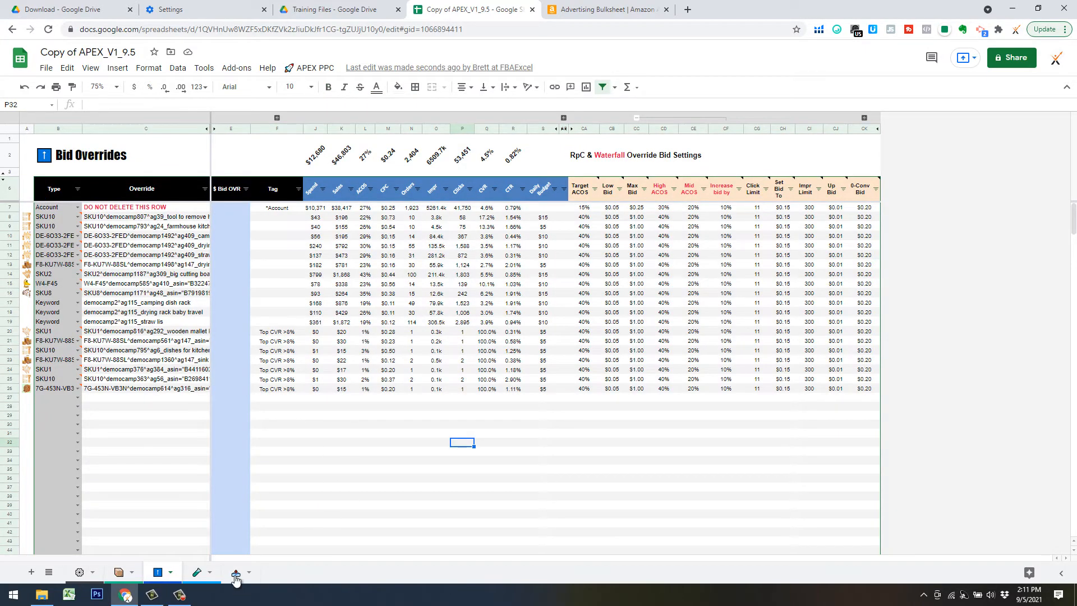
Back on the bulk data sheet, check APEX PPC > 3) Optimize Bids, then view Amazon's Bulk operations page.
left_click(236, 572)
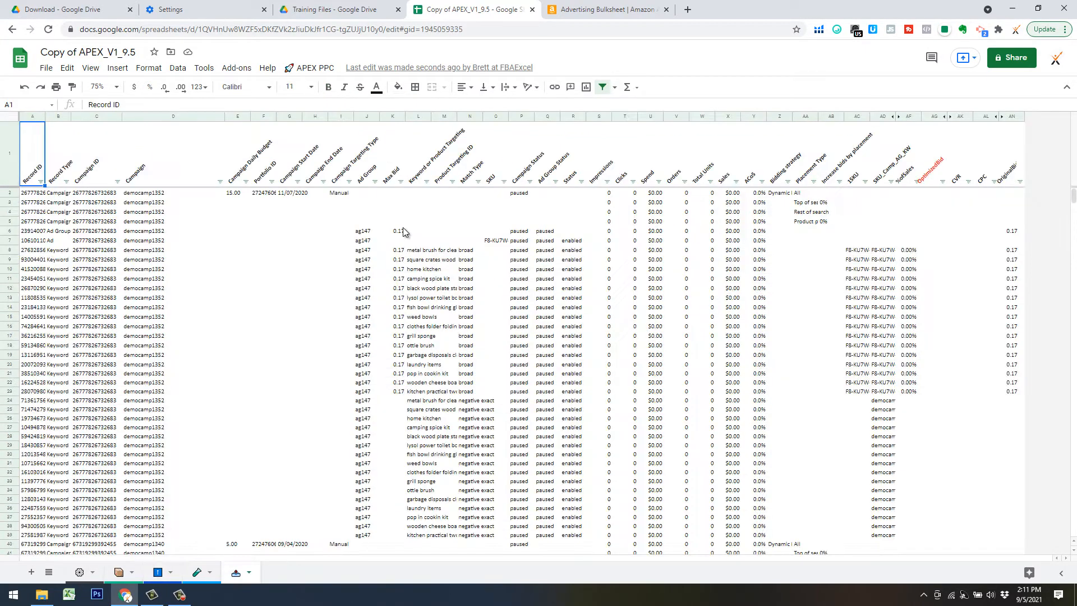
left_click(325, 70)
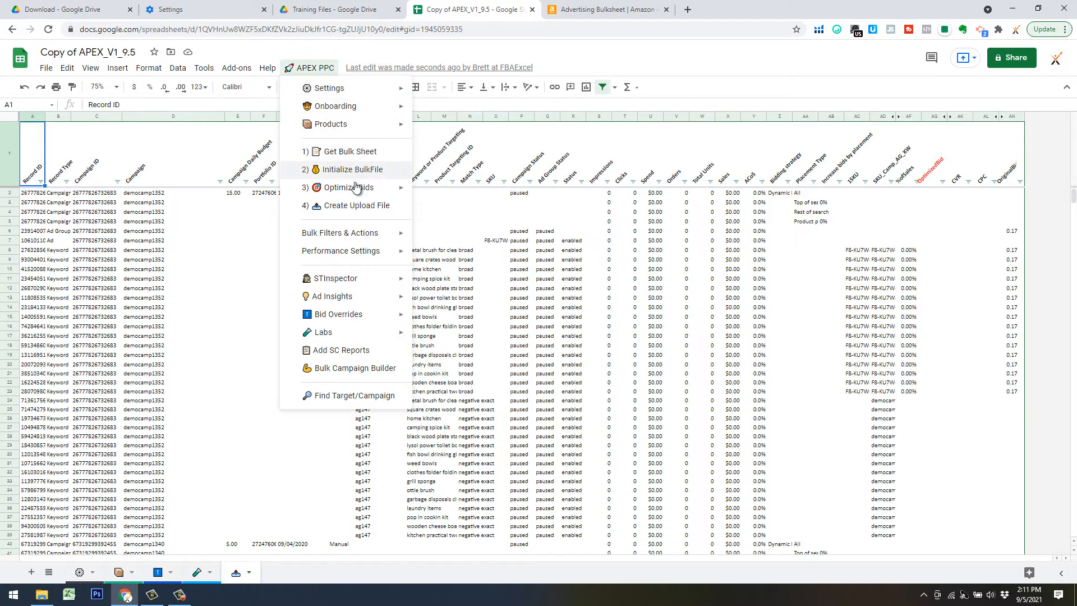
mouse_move(379, 187)
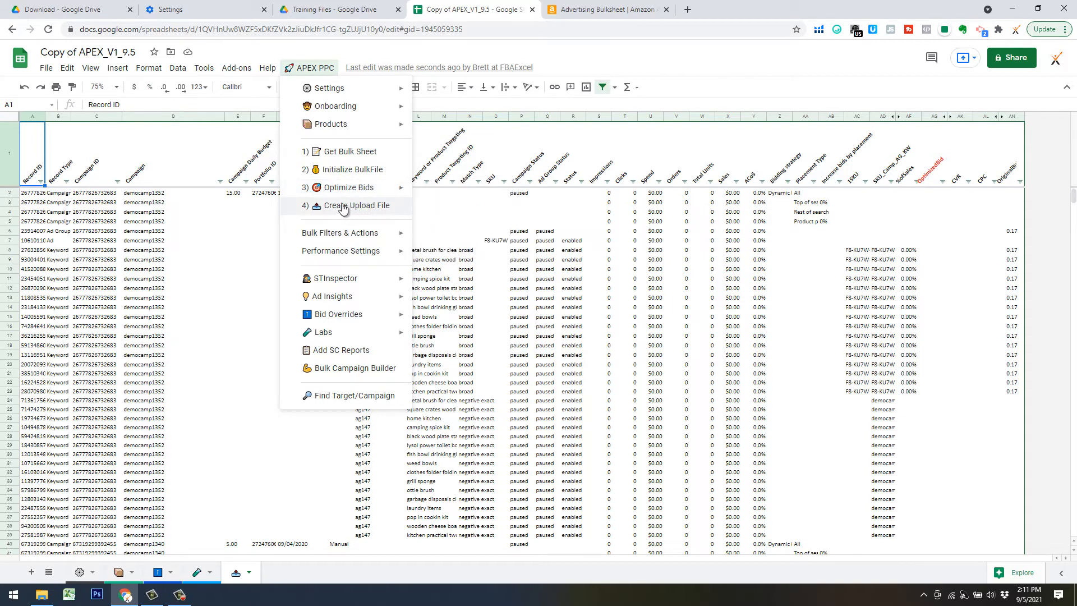
left_click(507, 299)
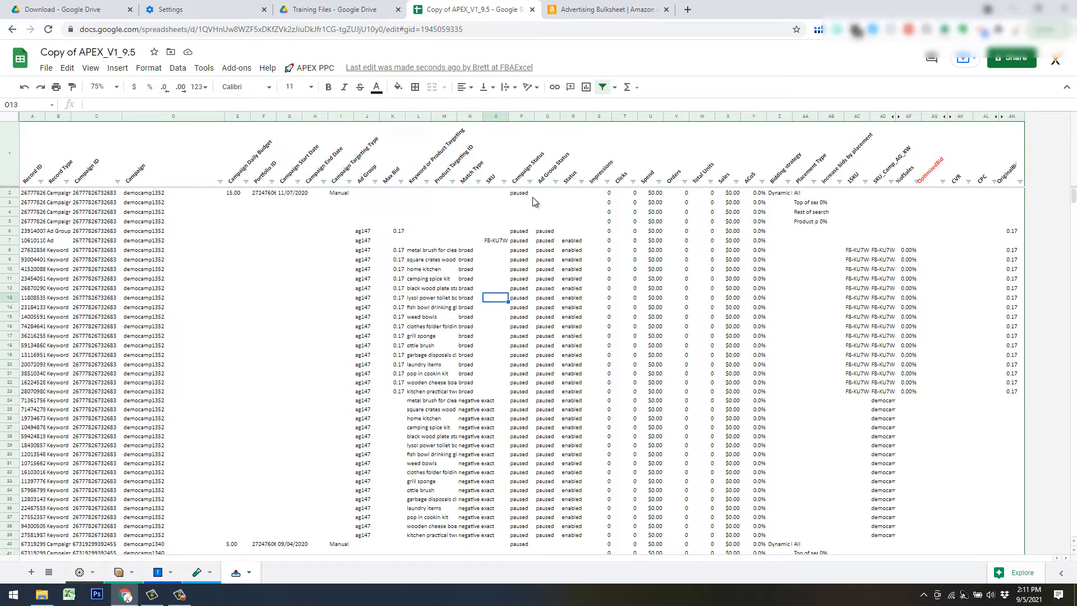
left_click(575, 13)
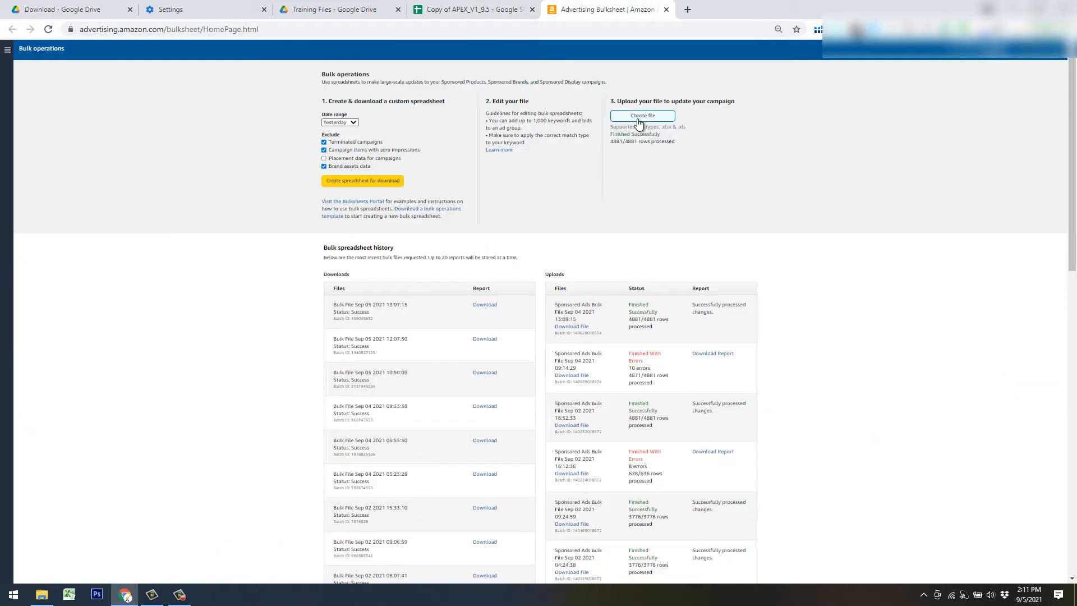
Switch from the Amazon bulk operations page back to the Copy of APEX_V1_9.5 bulk data with 0.17 Max Bids.
left_click(474, 10)
left_click(308, 67)
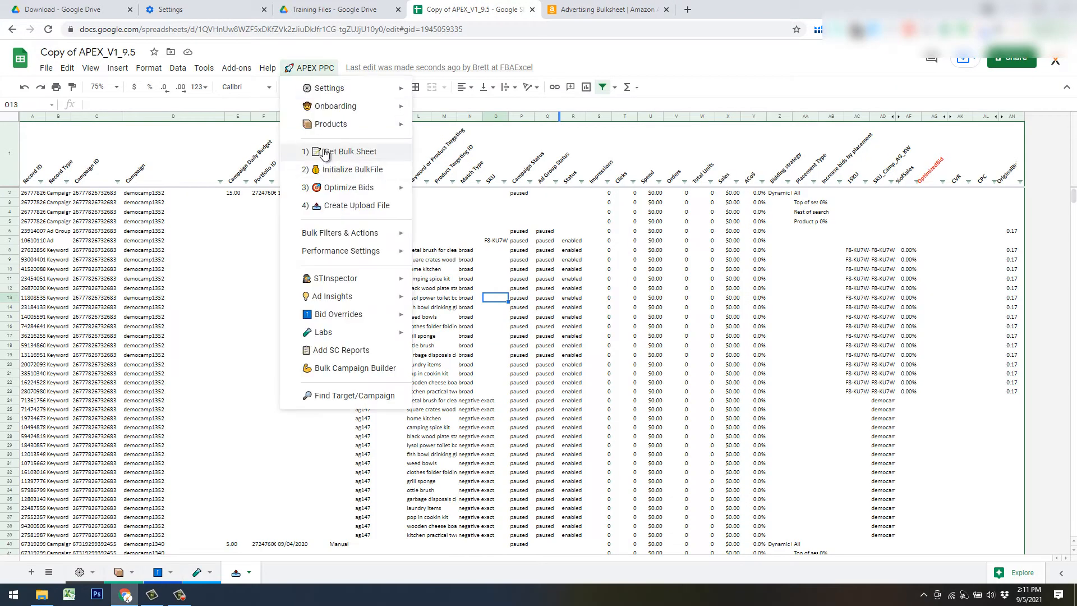
left_click(575, 11)
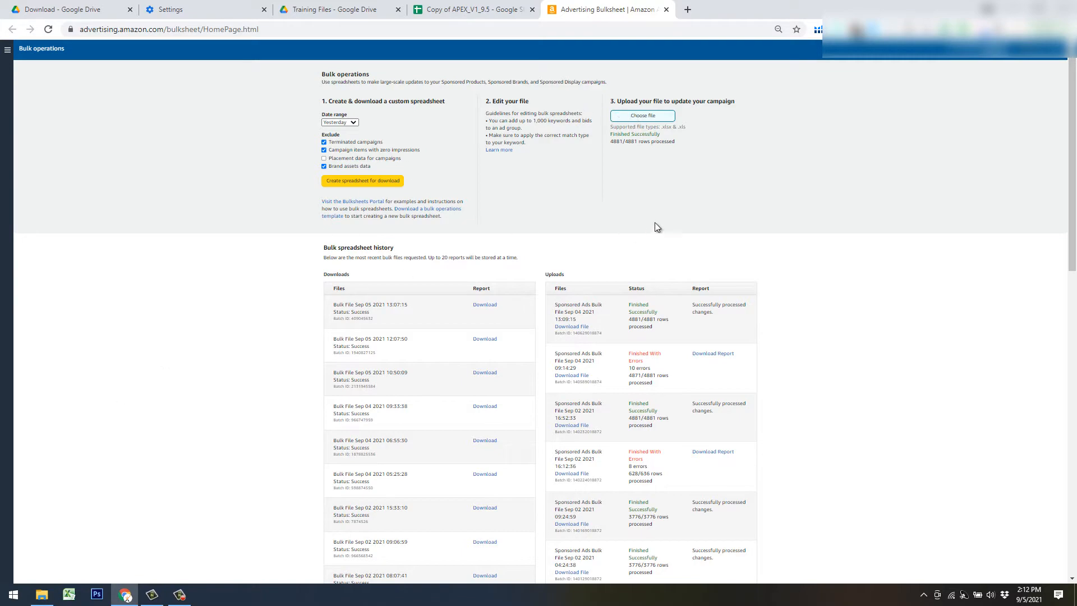
left_click(485, 10)
left_click(496, 382)
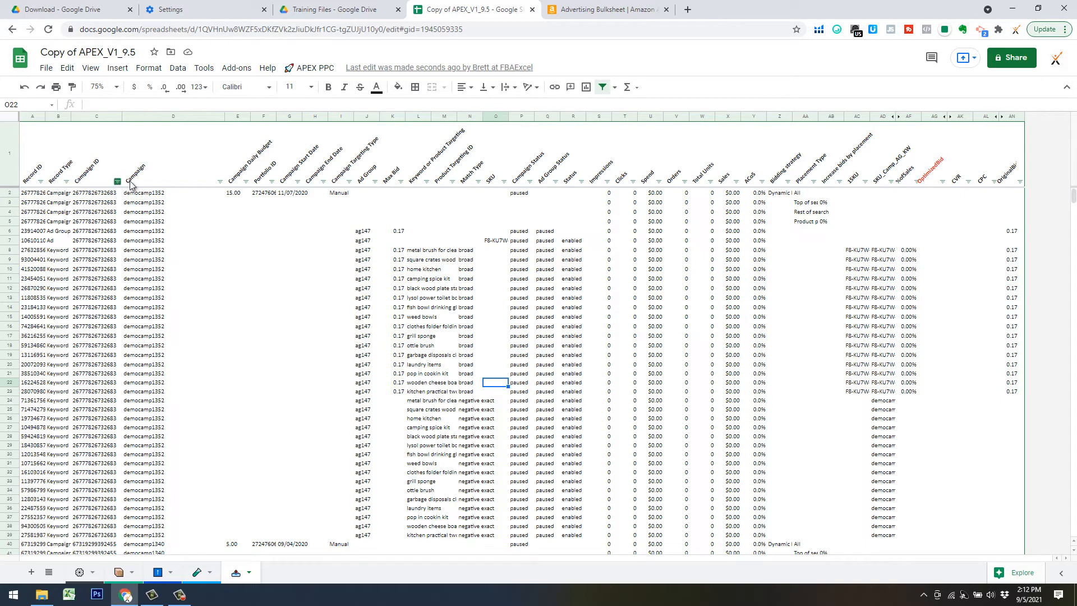
Open the Campaign column filter, uncheck all values and briefly search the list for 2.
left_click(219, 182)
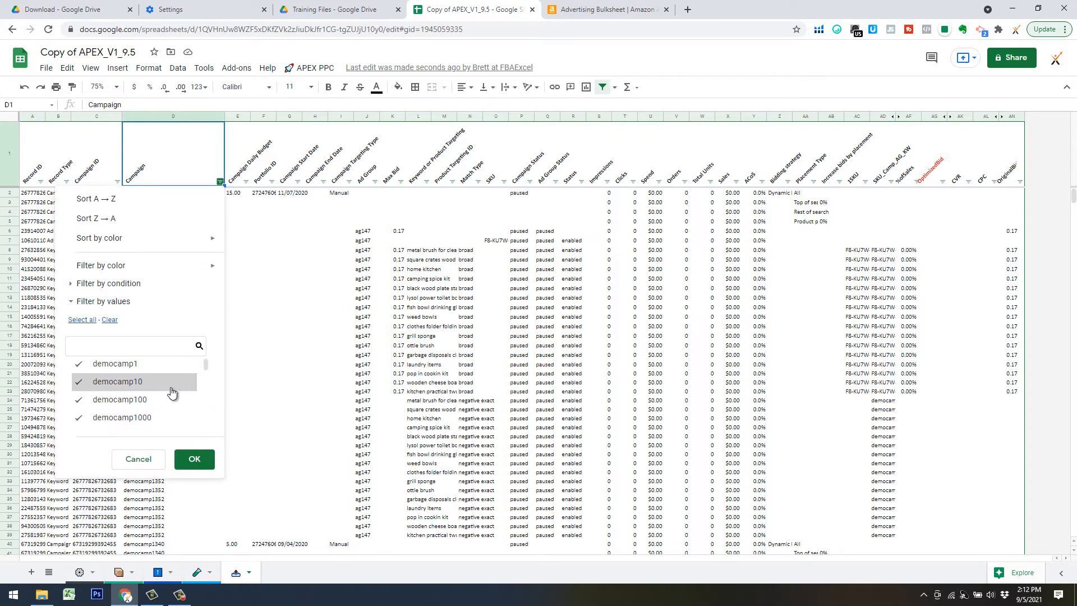
scroll(173, 393, "down", 5)
scroll(172, 392, "up", 3)
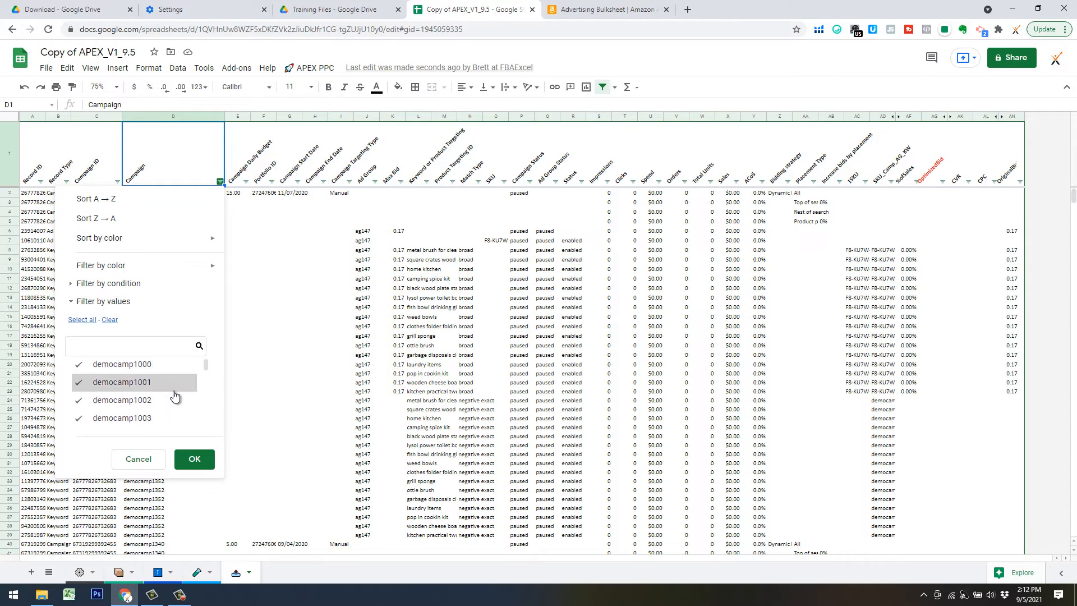
scroll(174, 396, "up", 2)
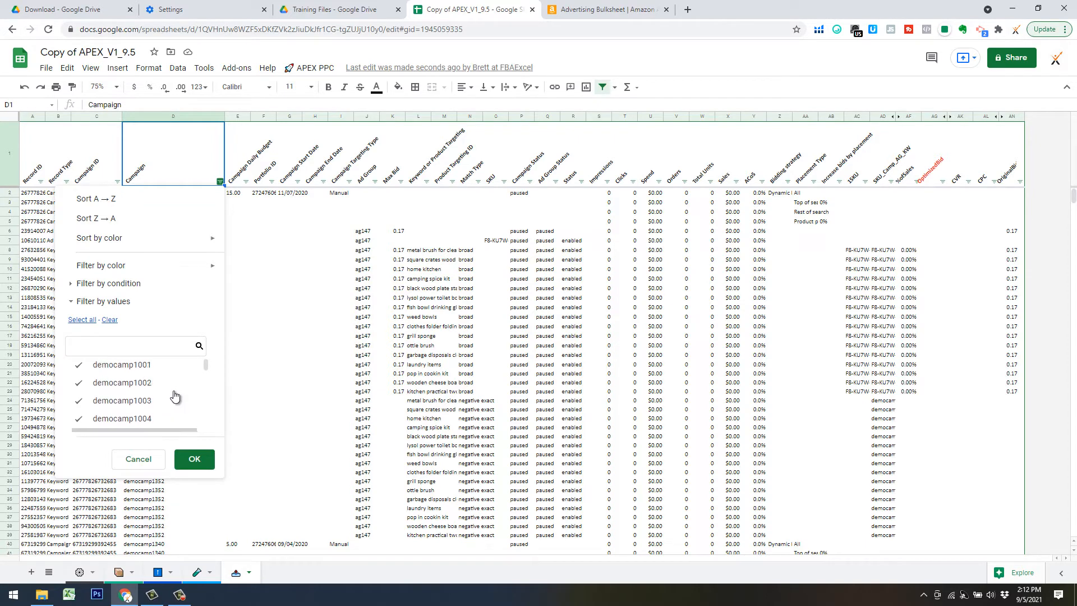
left_click(109, 320)
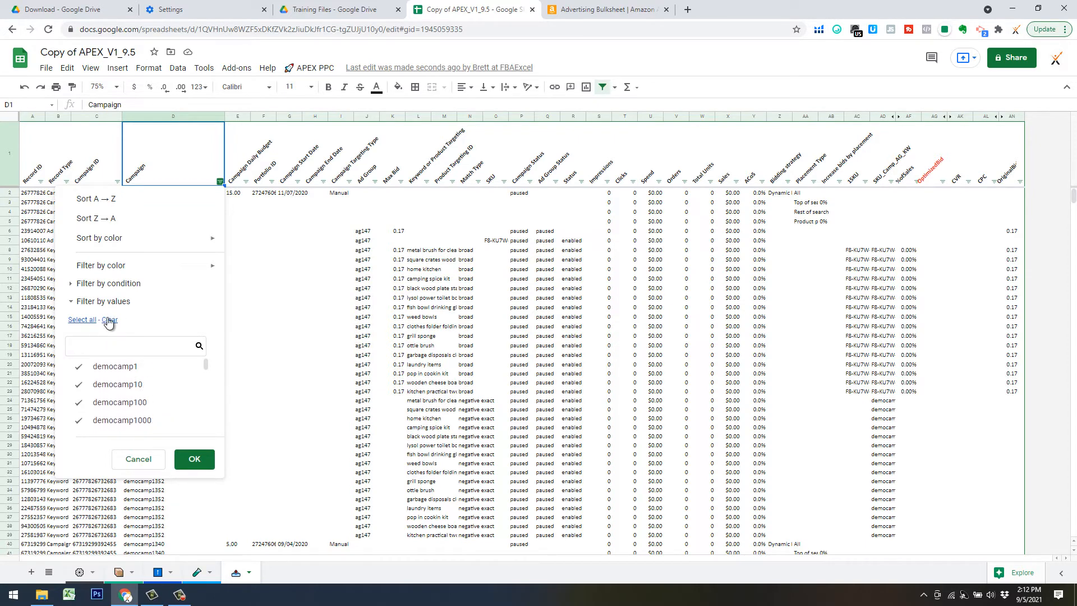
left_click(113, 341)
type("2")
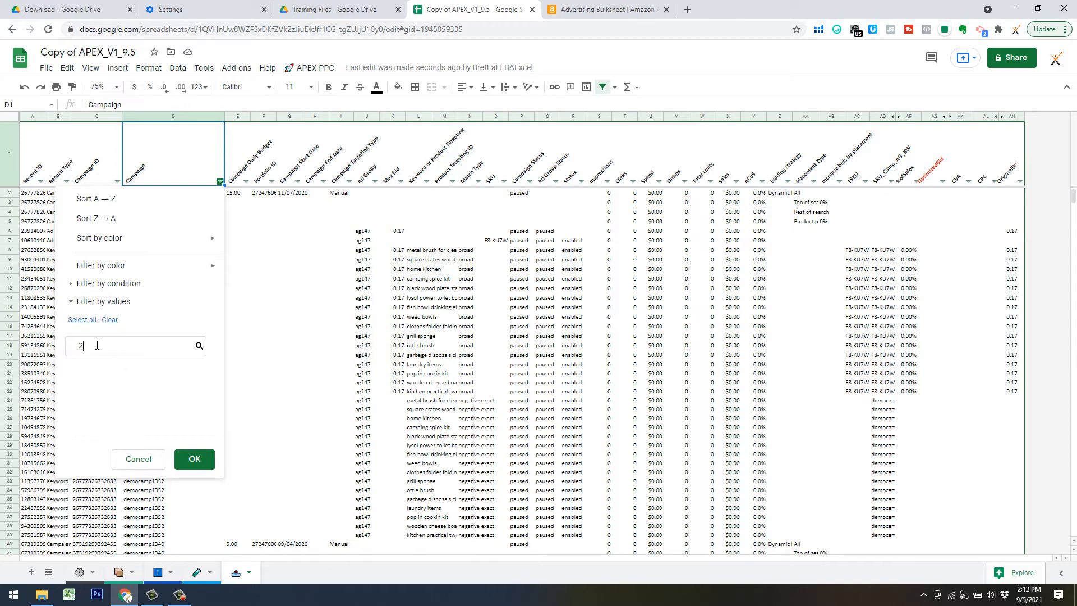
key("BackSpace")
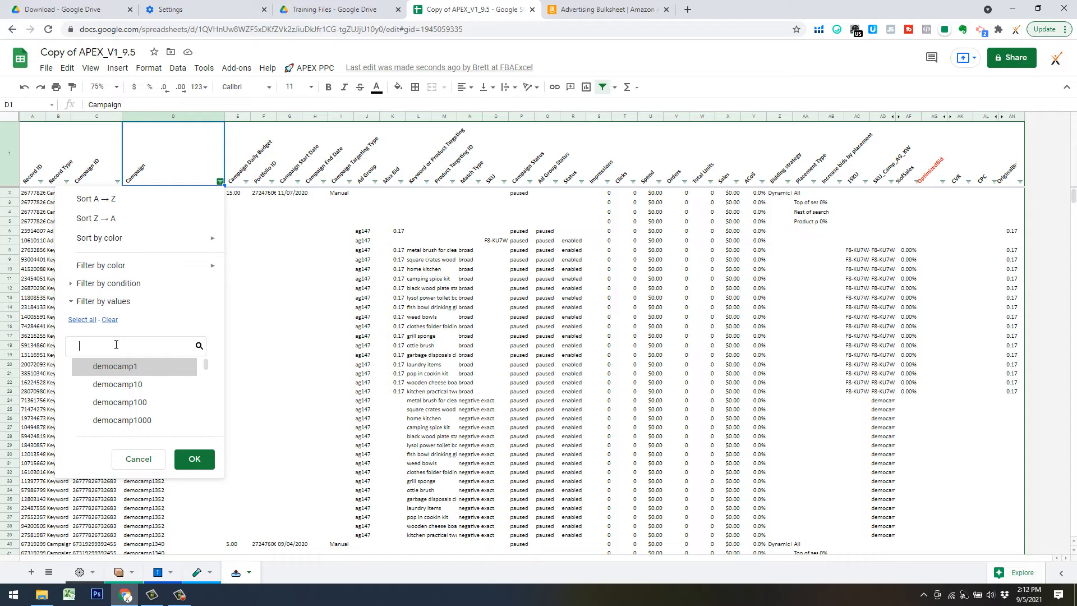
Filter the Campaign column by the condition Text contains 2.
left_click(107, 284)
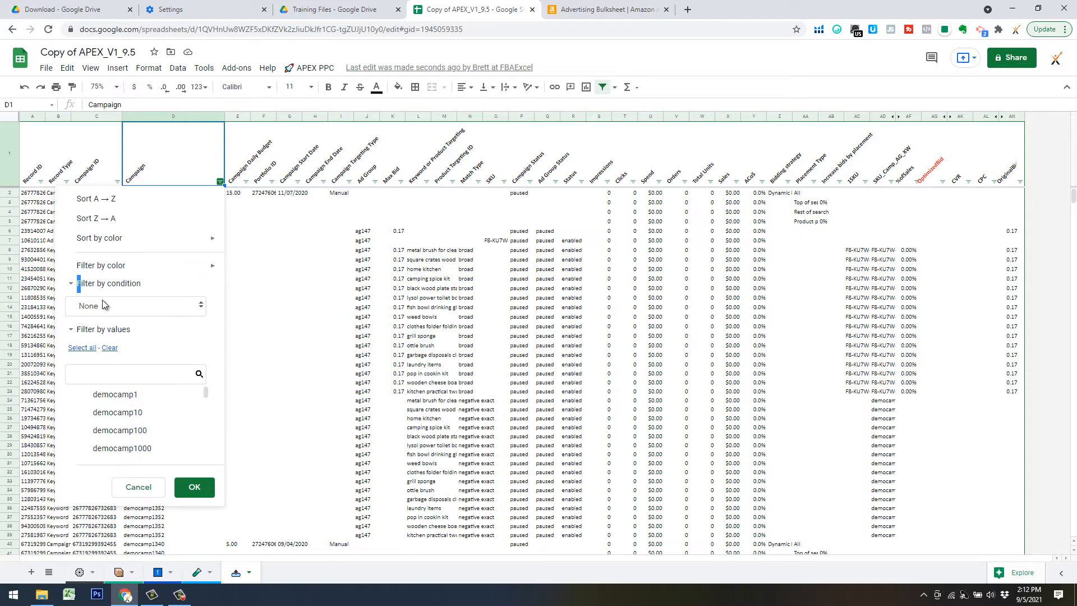
left_click(103, 303)
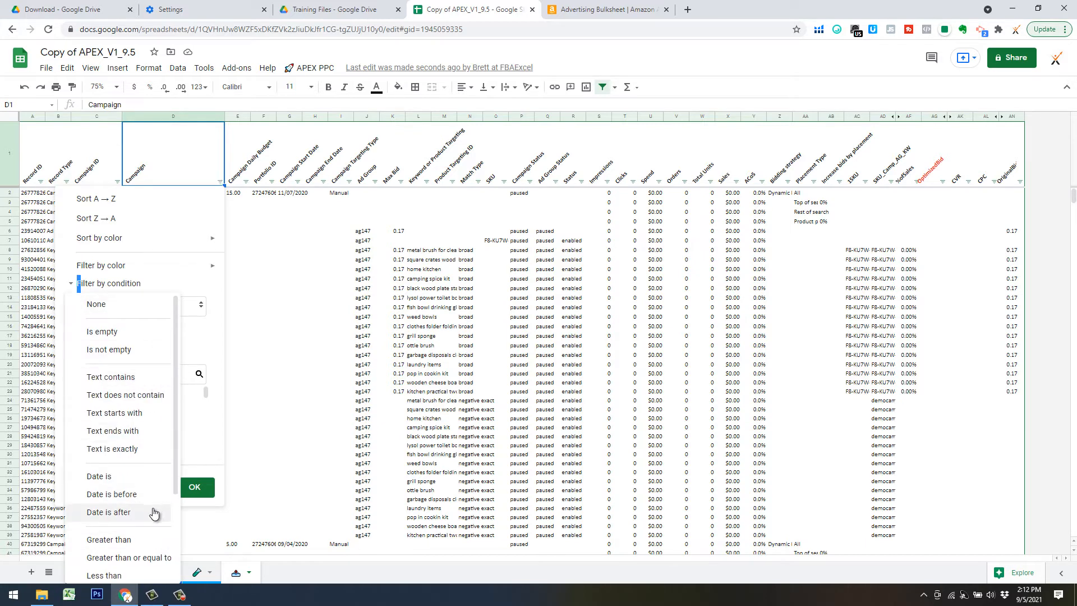
scroll(150, 524, "down", 3)
scroll(132, 473, "up", 1)
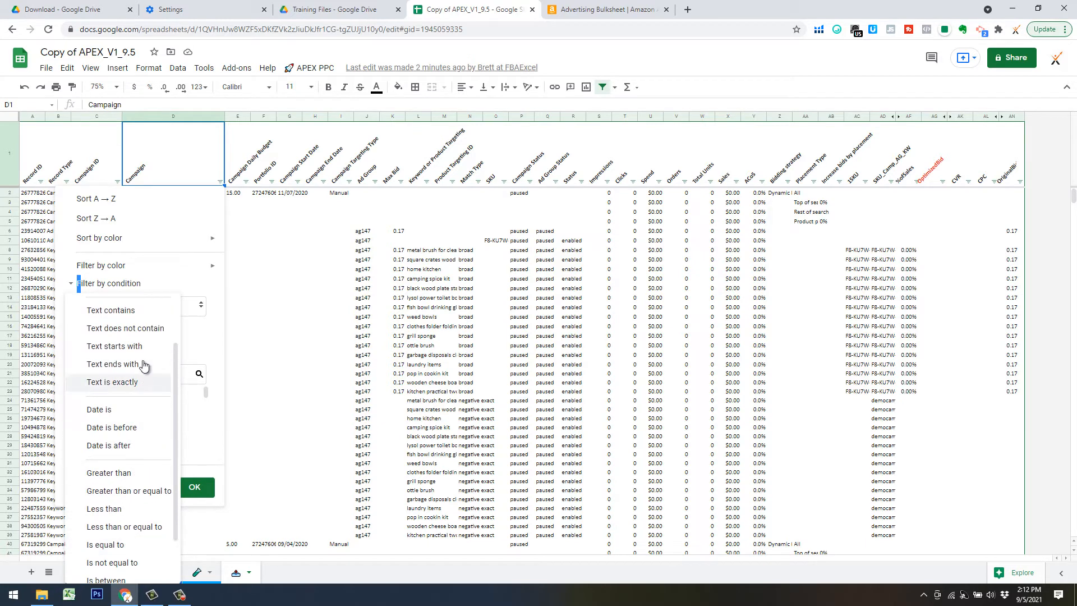
left_click(126, 310)
left_click(101, 331)
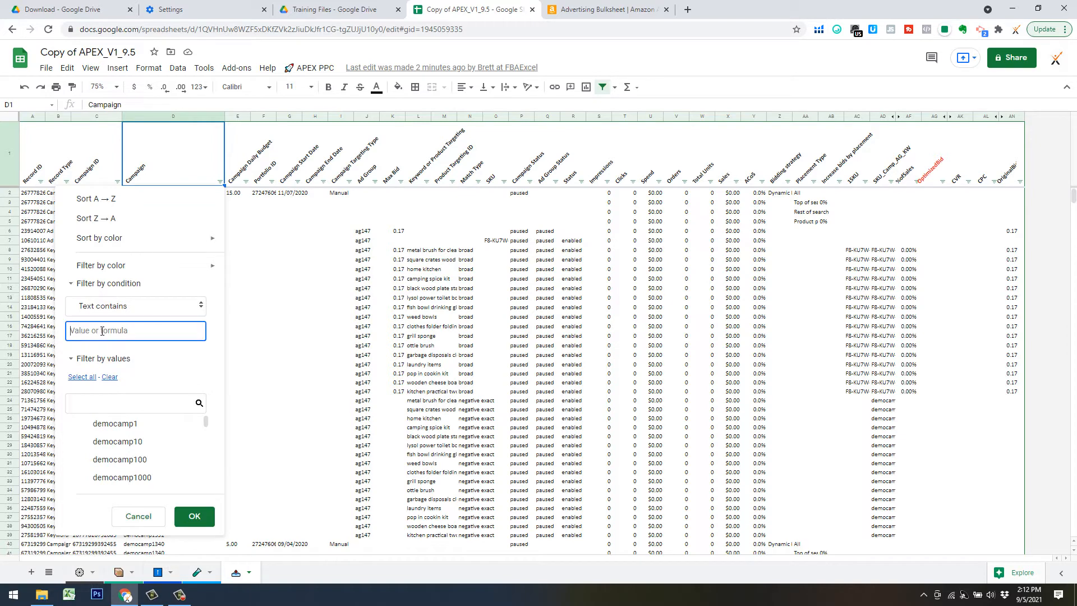
type("2")
left_click(81, 377)
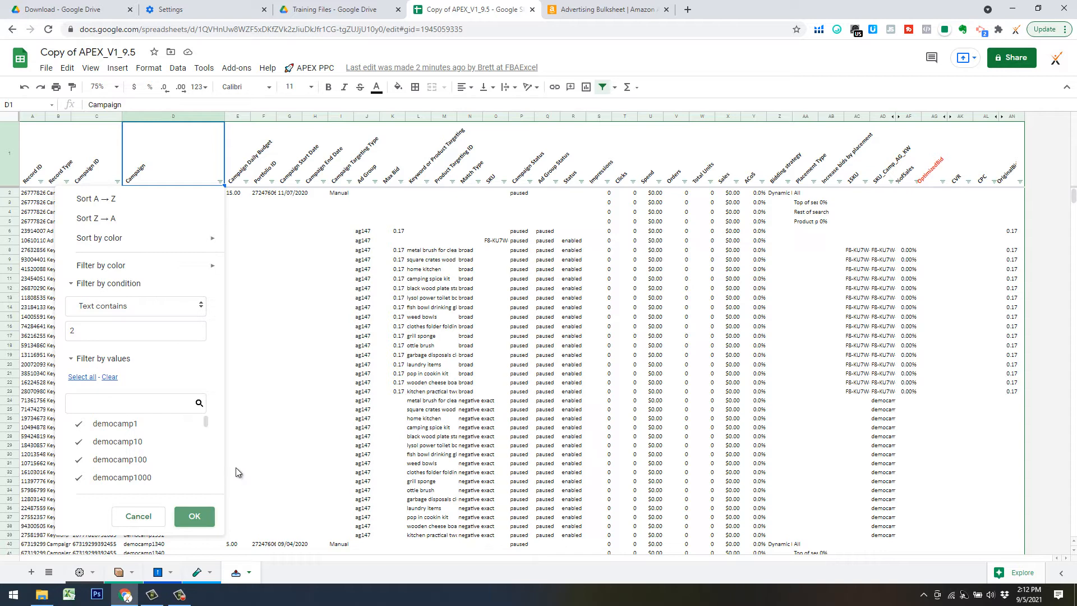
key("Return")
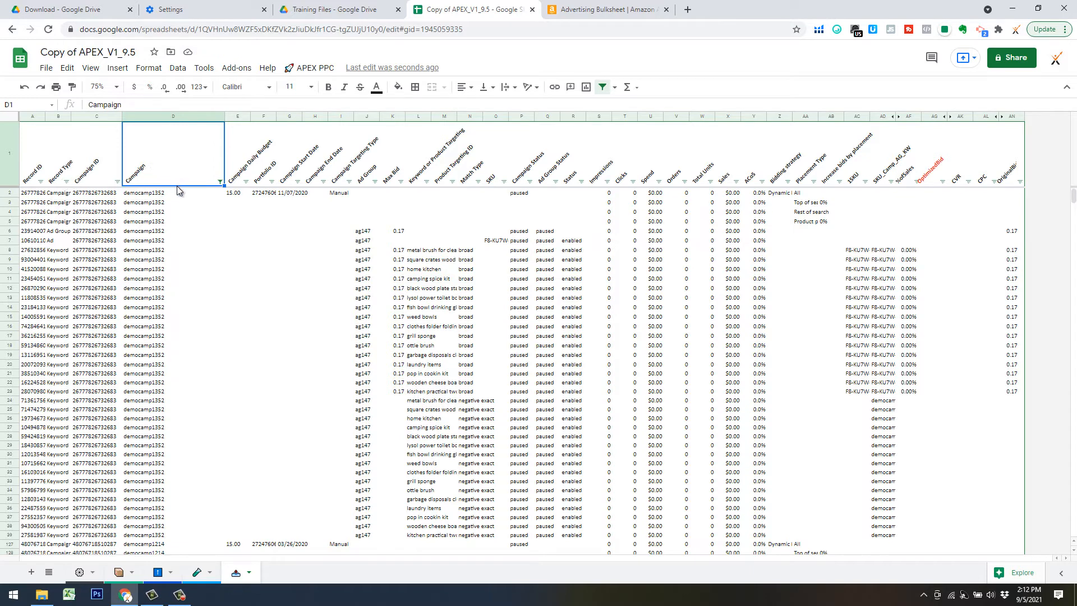
Restrict the Record Type filter to Campaign so only campaign-level rows with daily budgets remain.
left_click(66, 181)
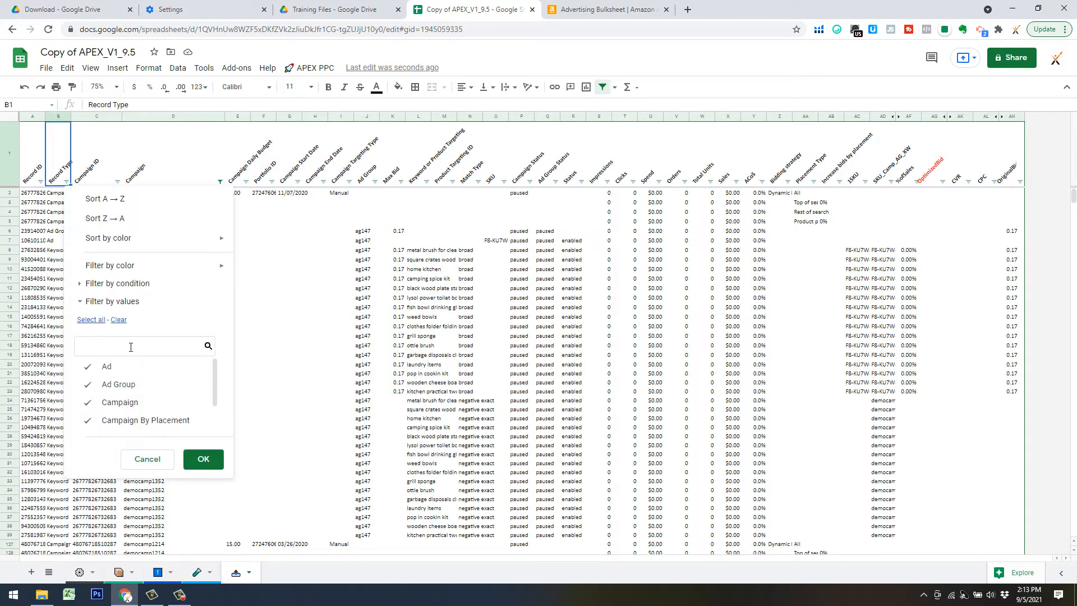
left_click(118, 320)
left_click(112, 403)
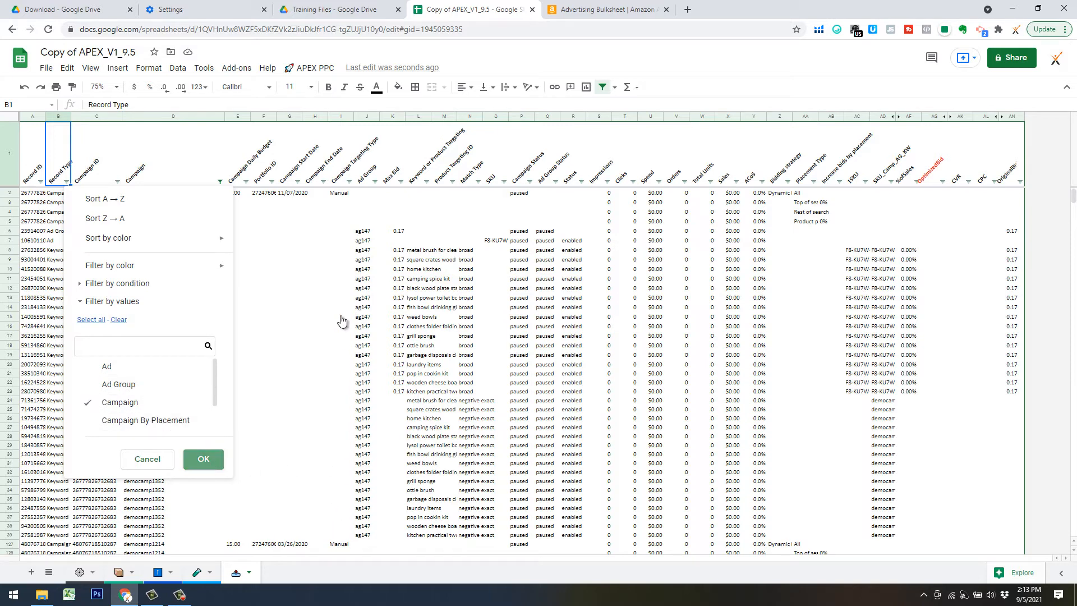
left_click(261, 193)
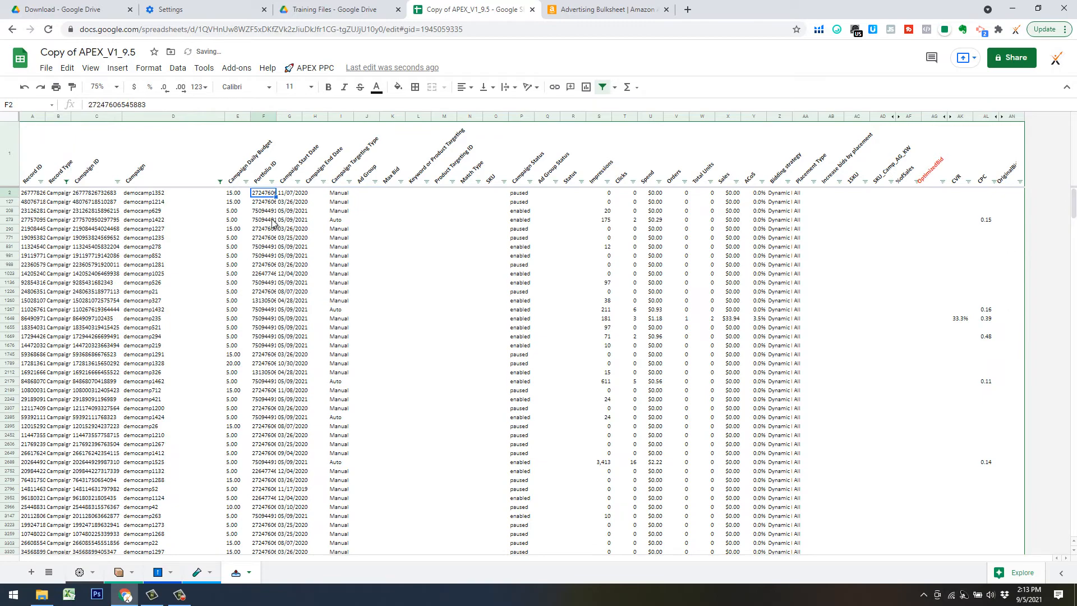
scroll(270, 269, "down", 5)
scroll(272, 298, "down", 15)
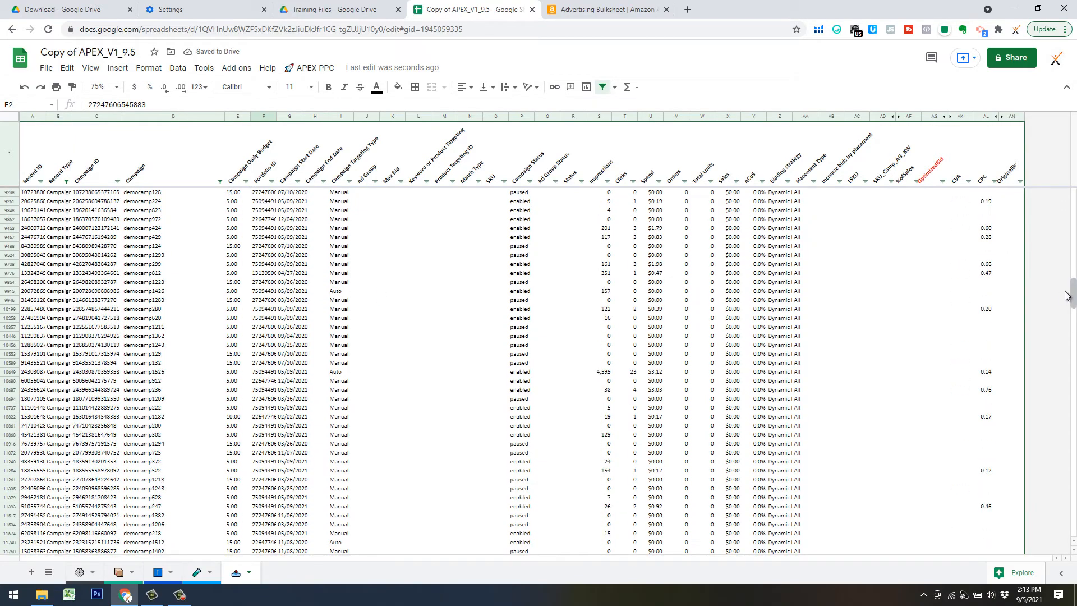
scroll(1073, 286, "down", 15)
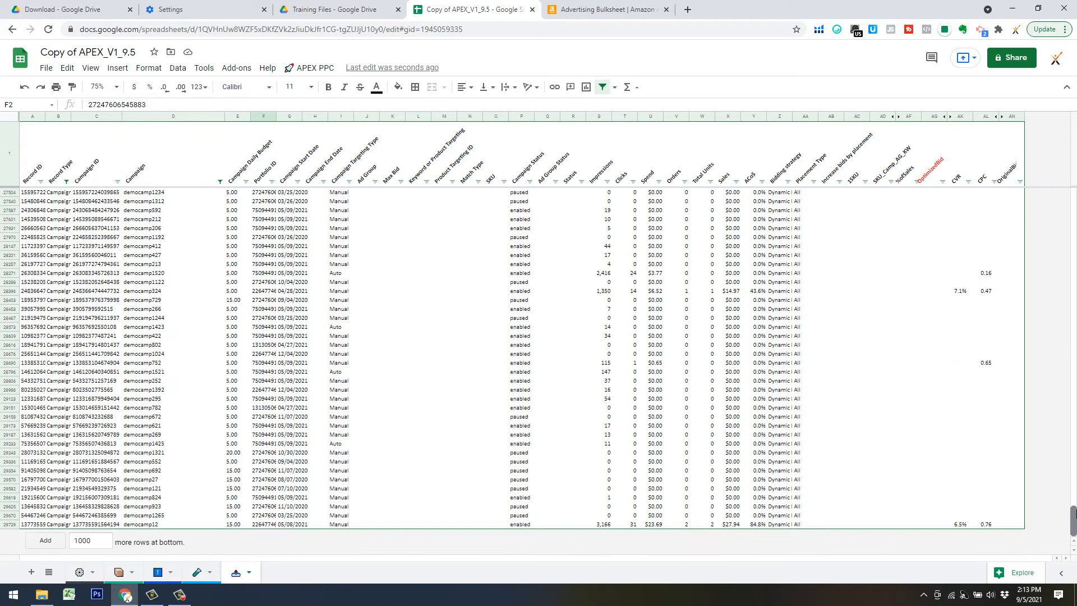
left_click_drag(1076, 222, 1075, 188)
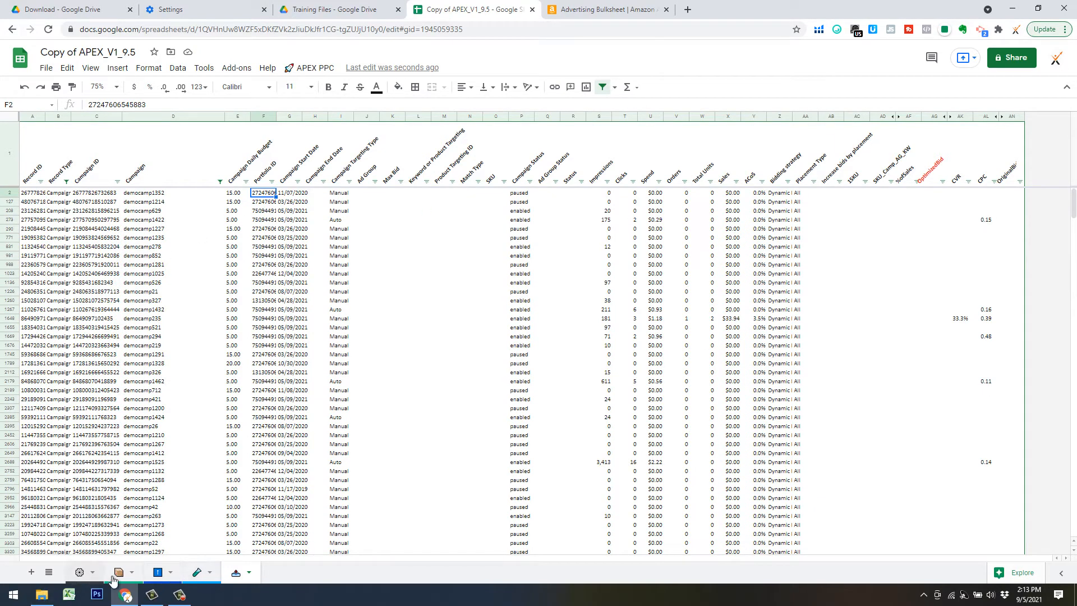
On the APEX Labs sheet, copy the Grp6 ID from the Portfolio List, then return to the bulk sheet.
left_click(196, 572)
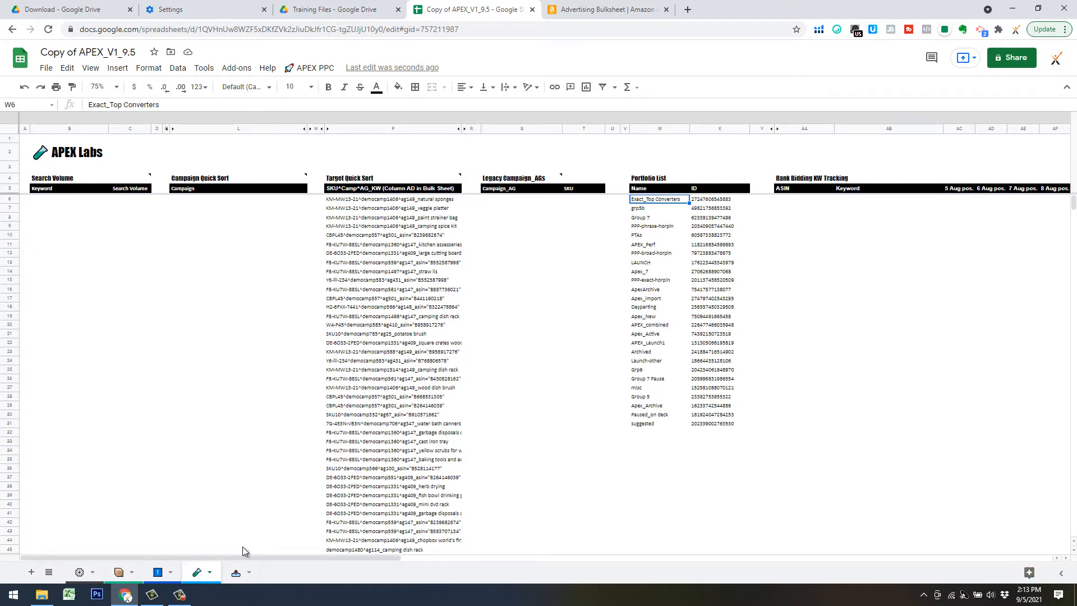
left_click(716, 201)
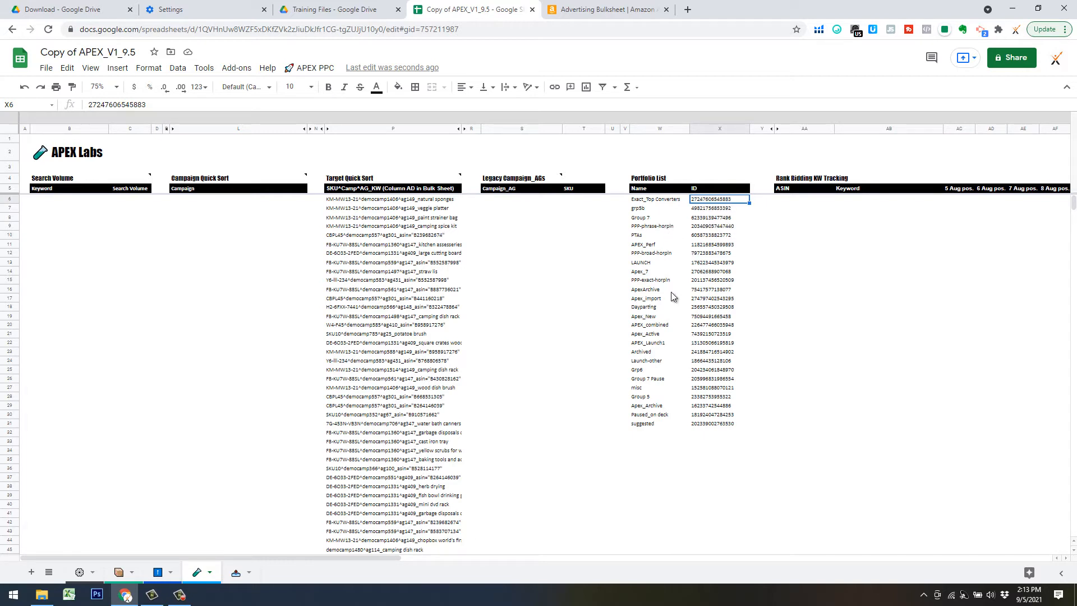
left_click(707, 372)
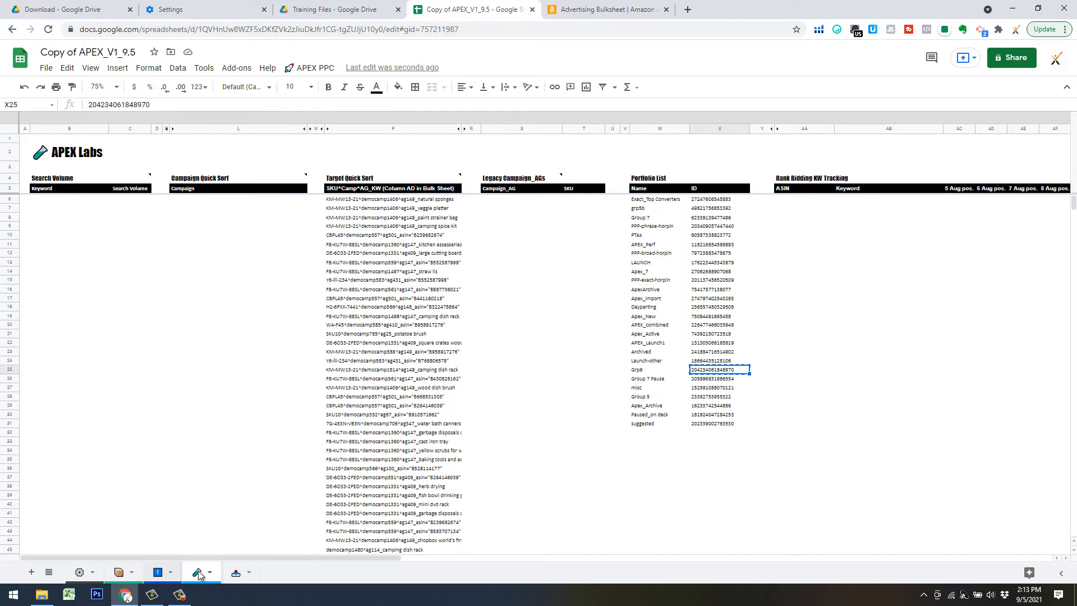
left_click(232, 574)
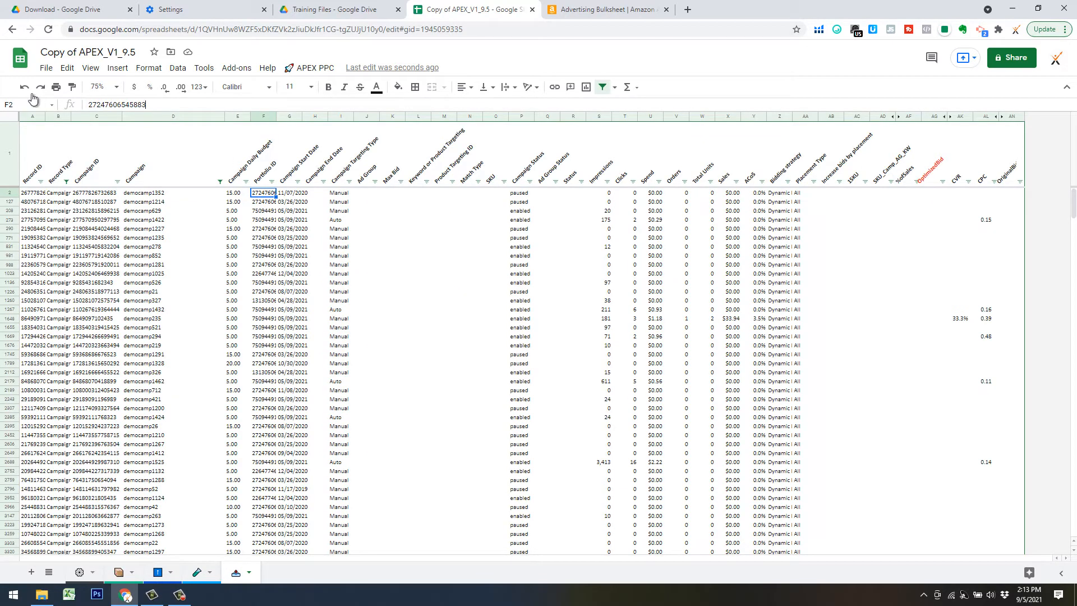
key("ctrl+a")
key("ctrl+v")
key("Return")
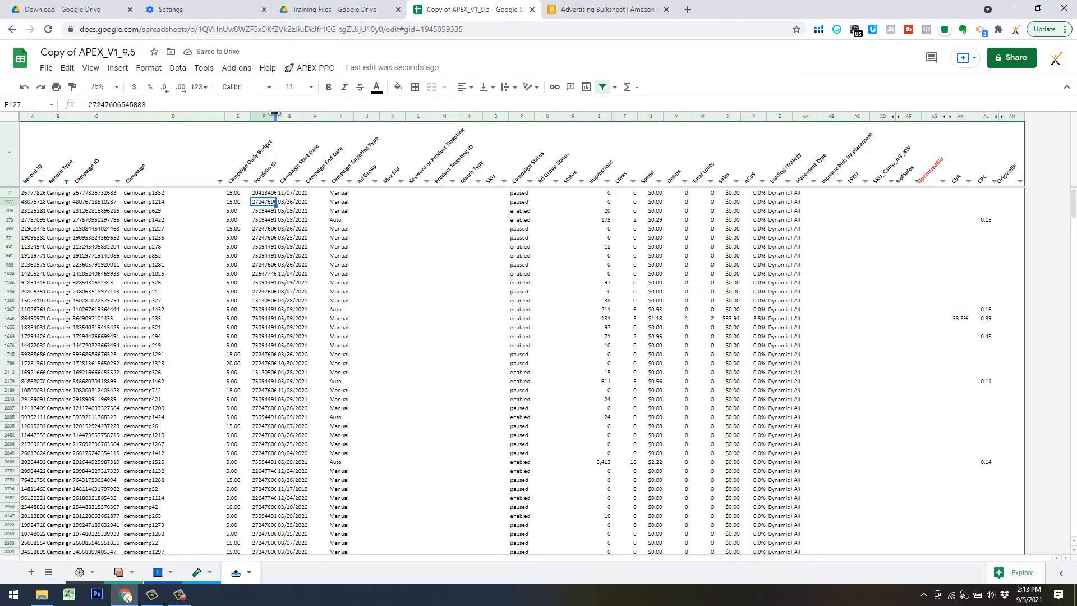
left_click_drag(278, 116, 341, 130)
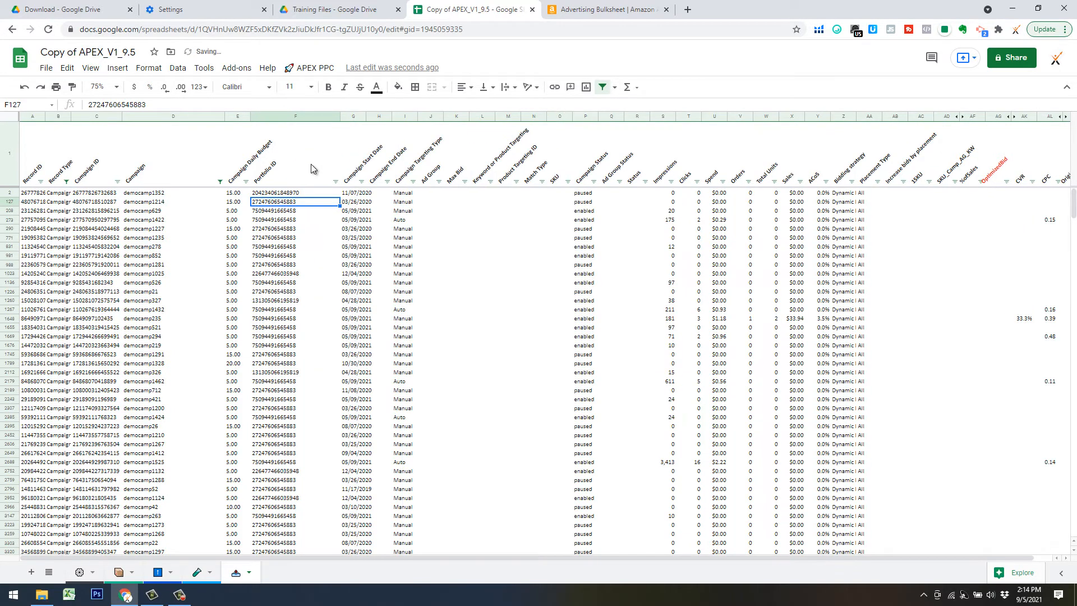
left_click(304, 185)
left_click(304, 193)
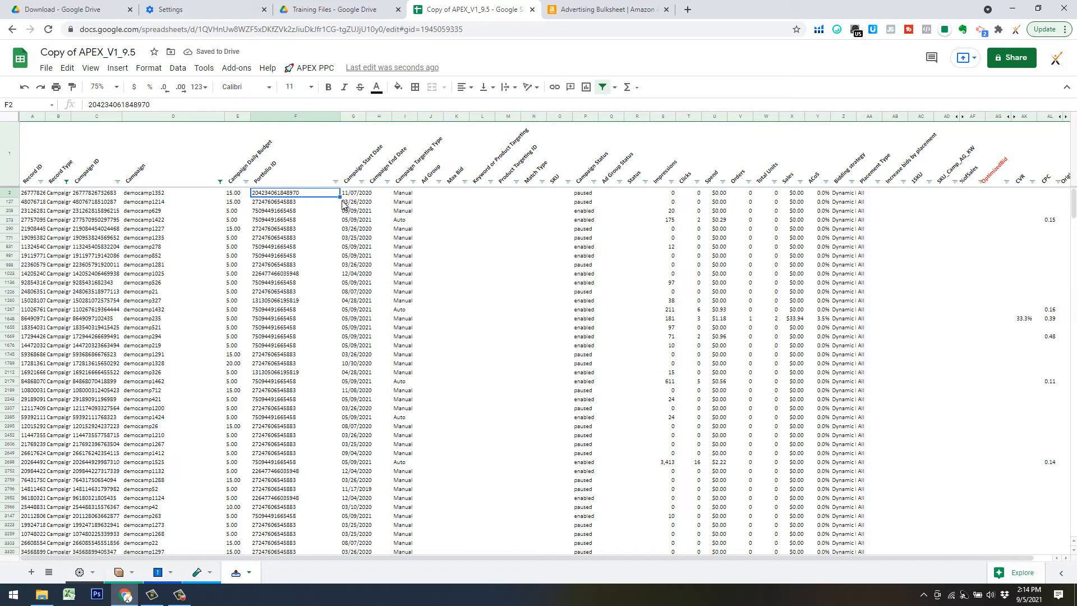
mouse_move(340, 207)
left_mouse_down()
mouse_move(322, 250)
mouse_move(325, 220)
left_mouse_up()
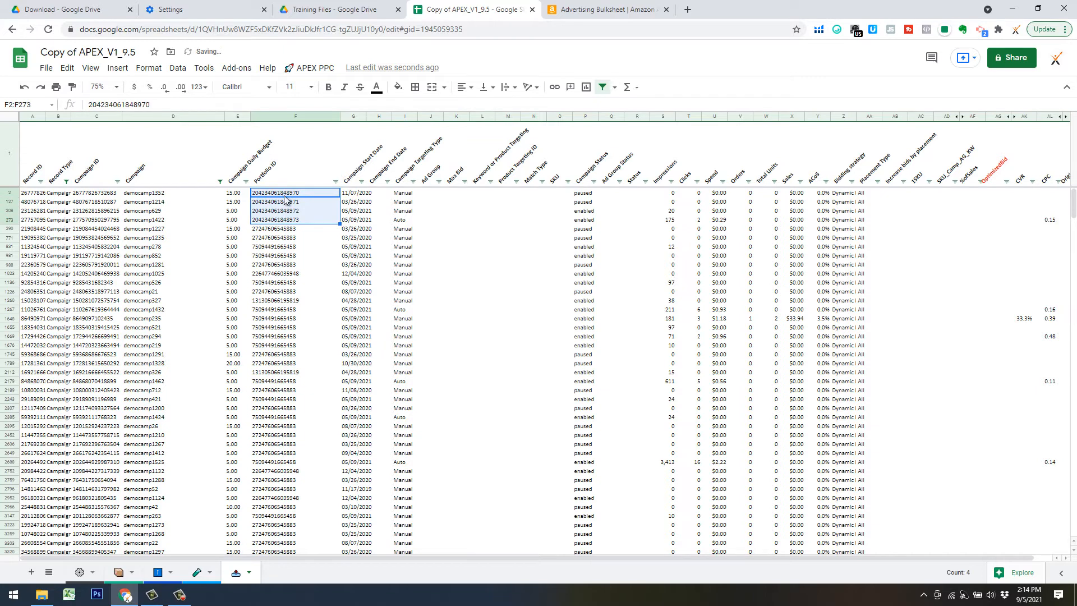
left_click(301, 194)
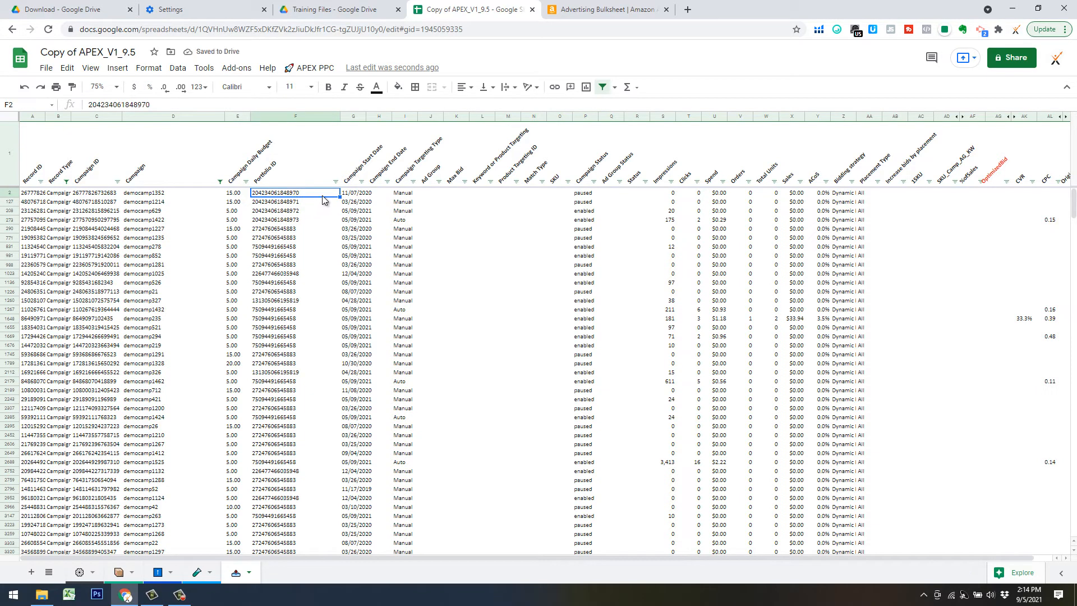
left_click_drag(340, 207, 320, 553)
scroll(308, 533, "down", 6)
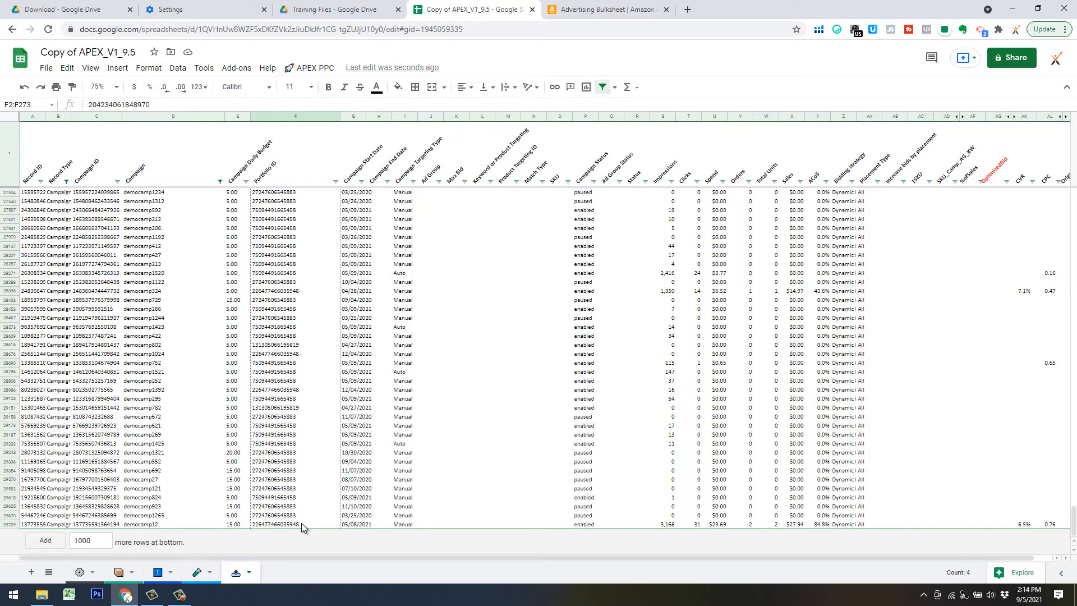
left_click(301, 523, "shift")
key("ctrl+v")
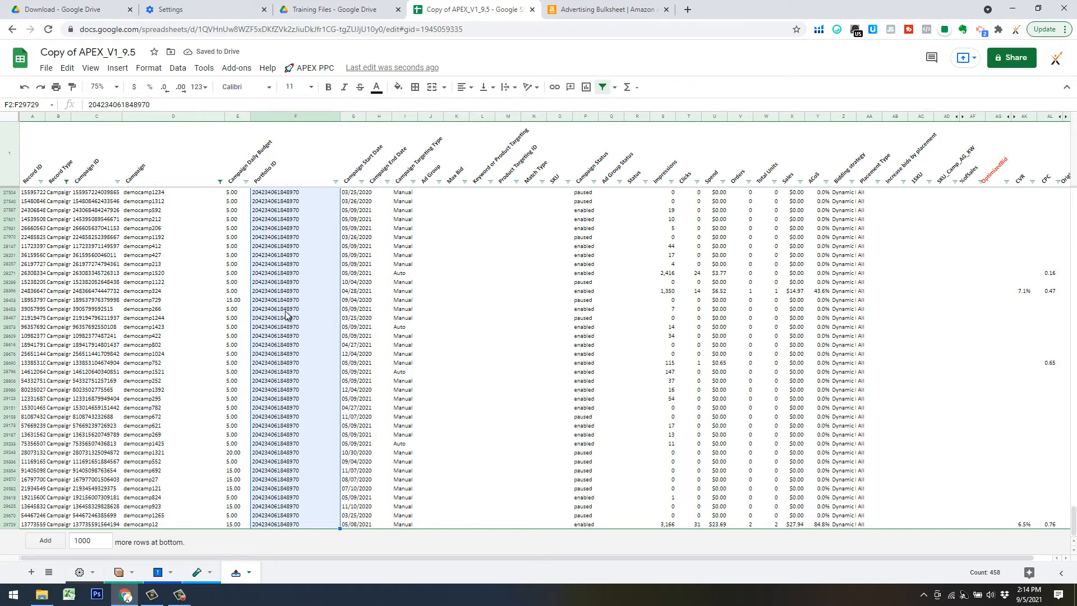
left_click(321, 308)
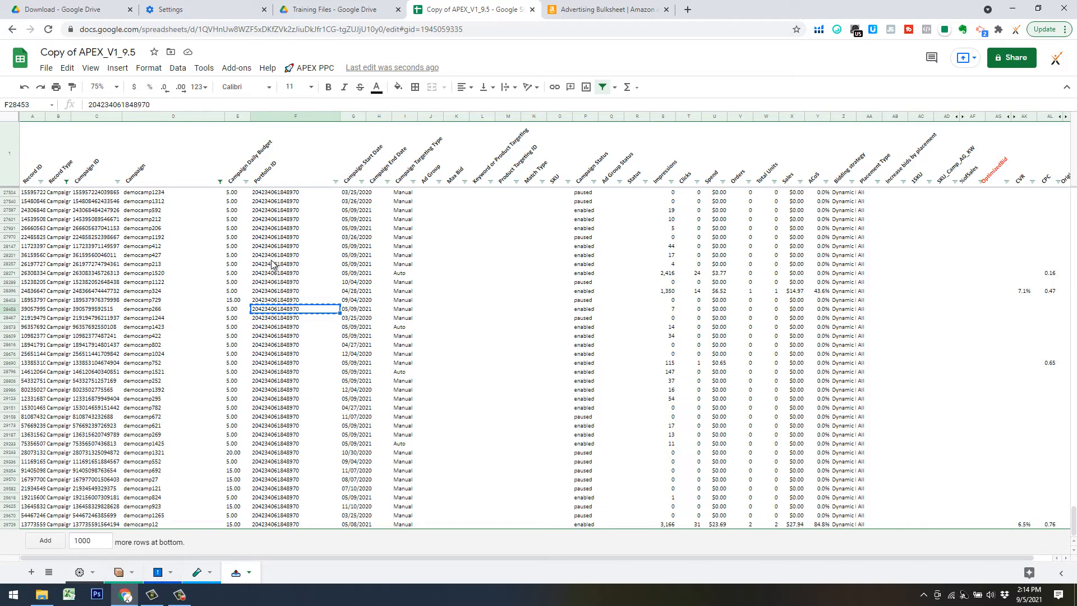
Add a Bid Overrides row with the ID in C27 and type Portfolio in B27.
left_click(157, 572)
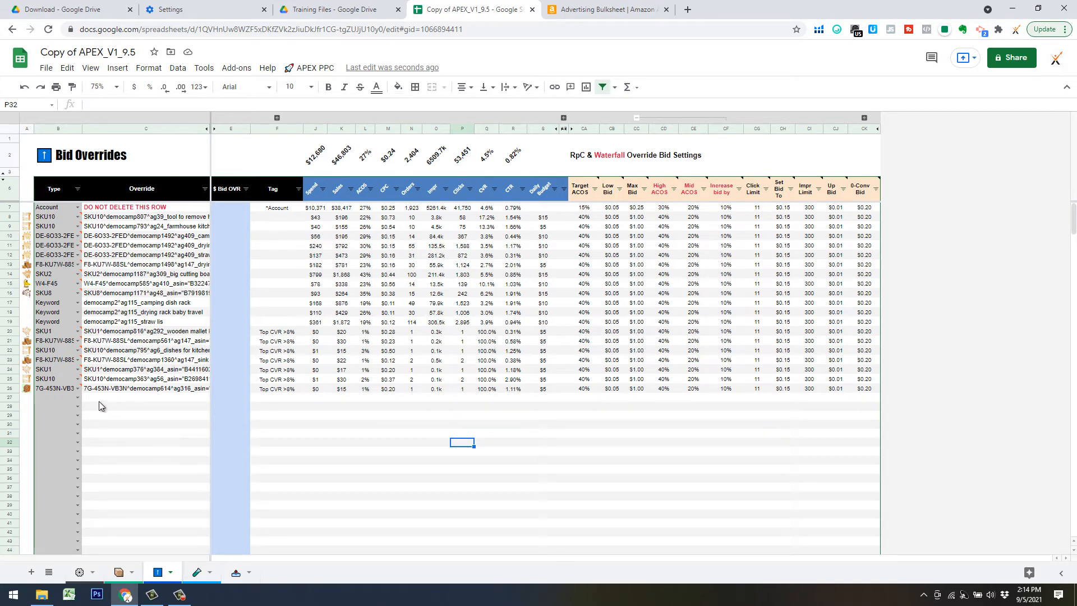
left_click(117, 398)
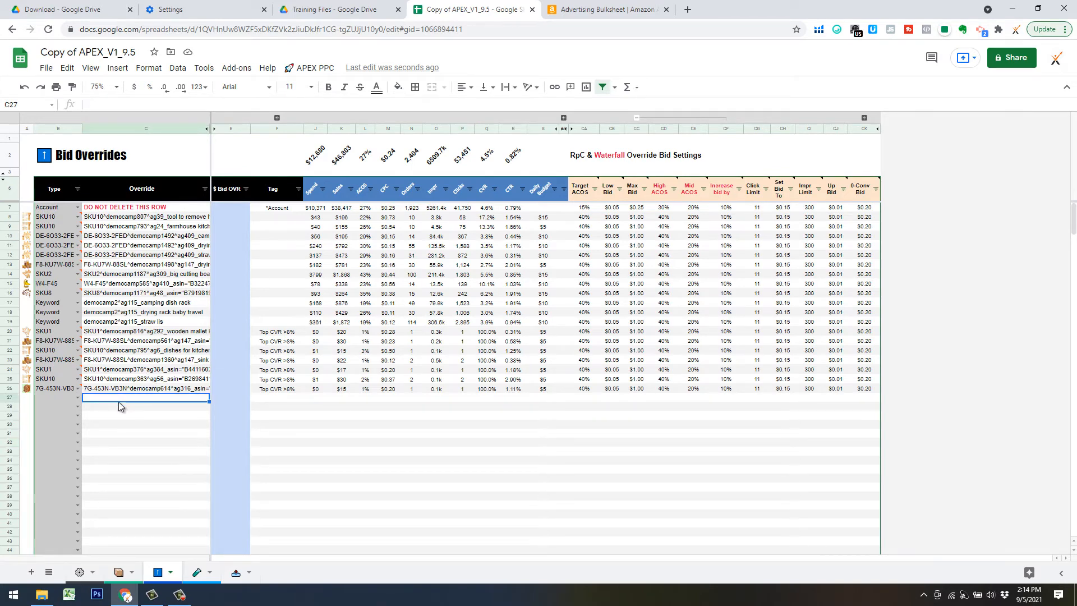
key("ctrl+v")
left_click(78, 398)
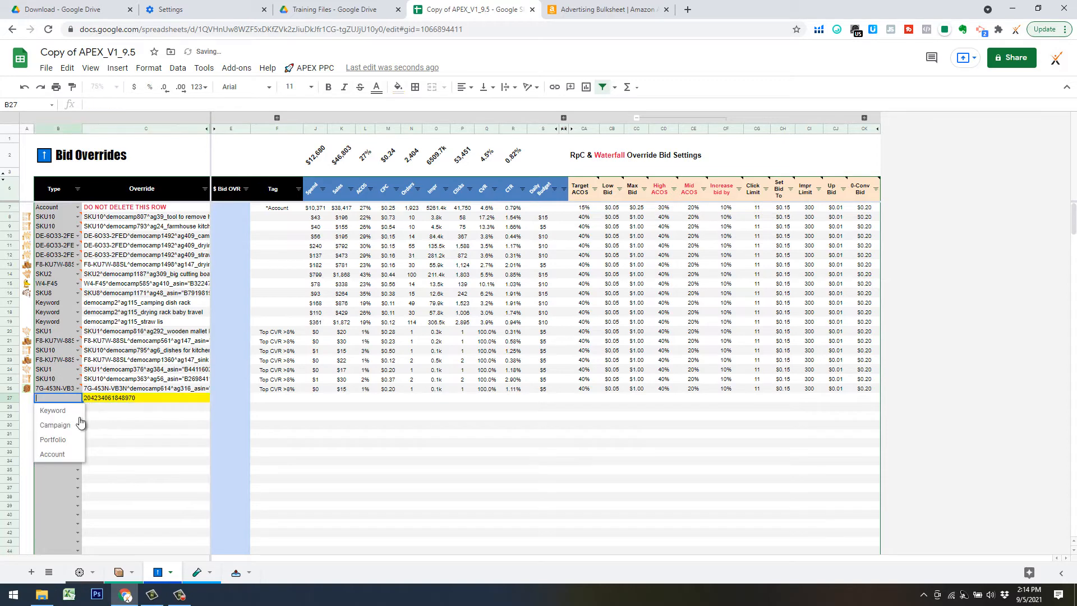
left_click(54, 440)
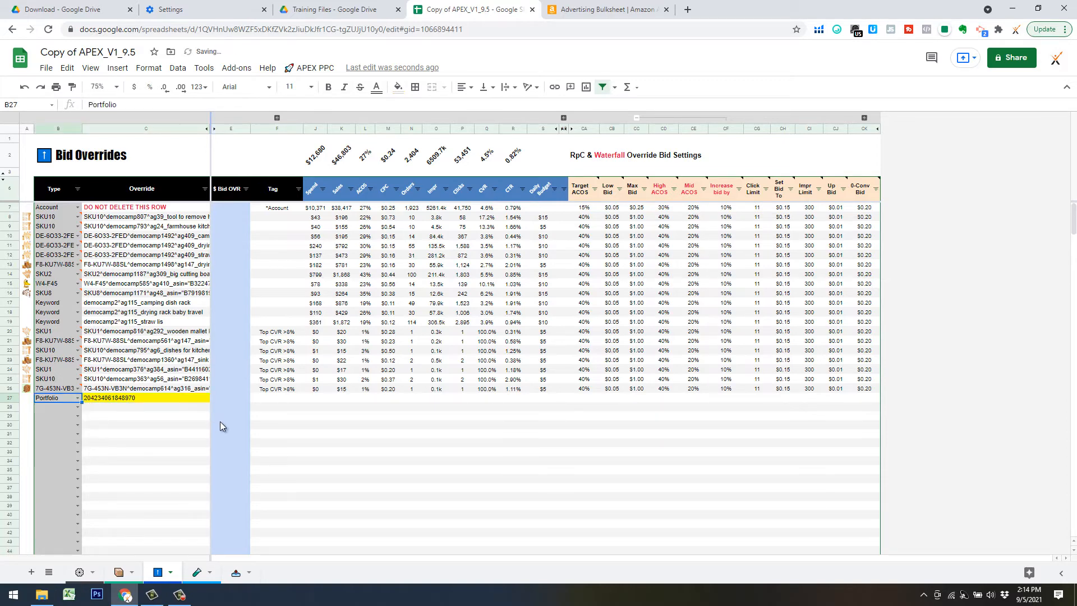
left_click(243, 398)
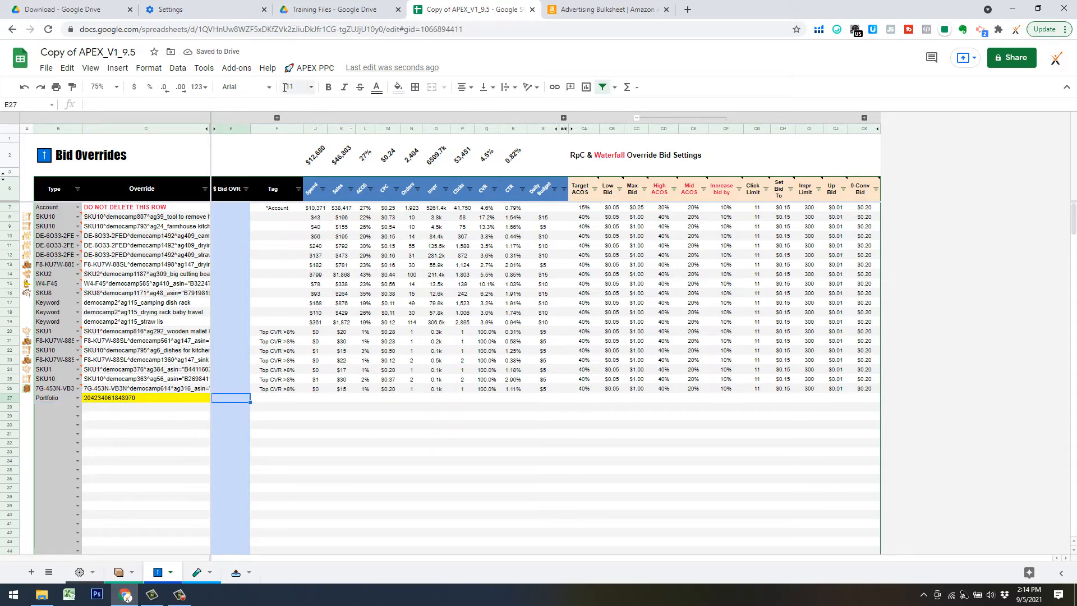
Run APEX PPC > Bid Overrides > Sync Metrics to fill in the Portfolio row's $1,873 spend, $7,045 sales and 27% ACOS.
left_click(314, 68)
mouse_move(360, 315)
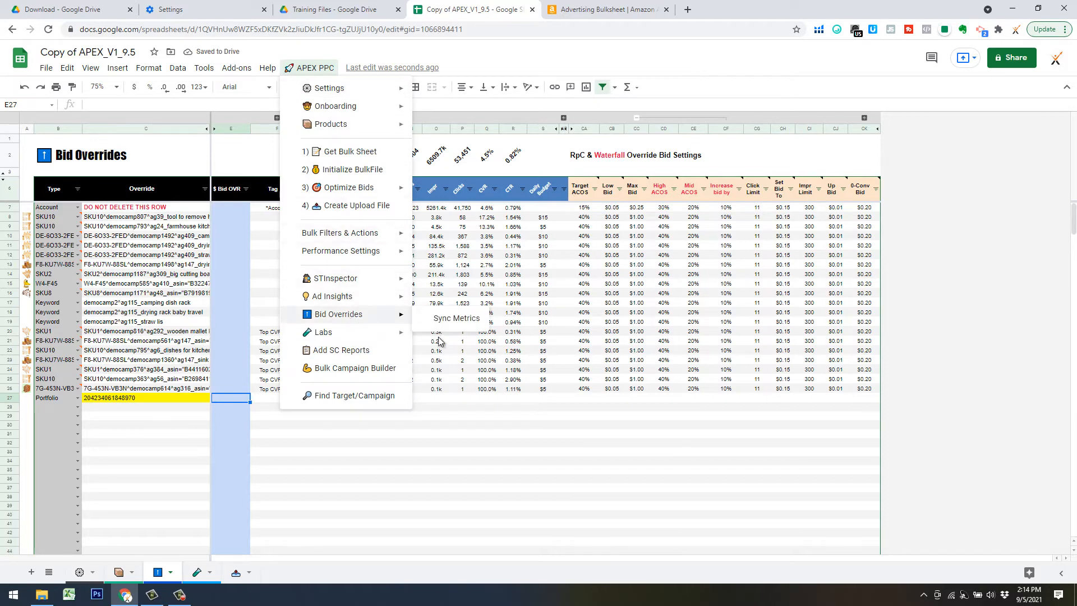
left_click(447, 328)
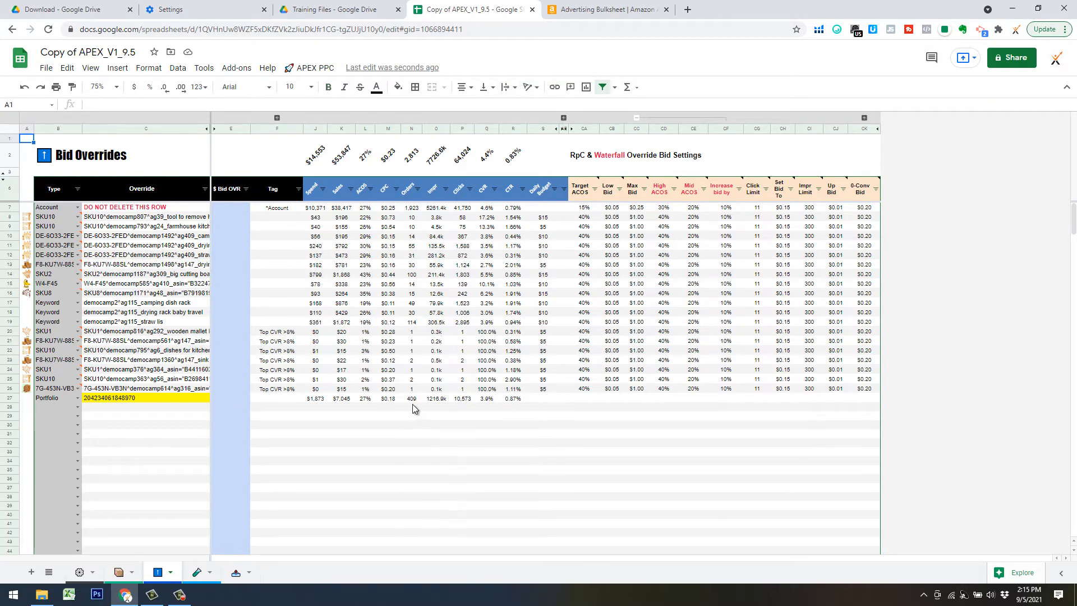
Enter a $2.00 bid override in E27 and check the Portfolio row's 3.9% CVR in Q27.
left_click(234, 399)
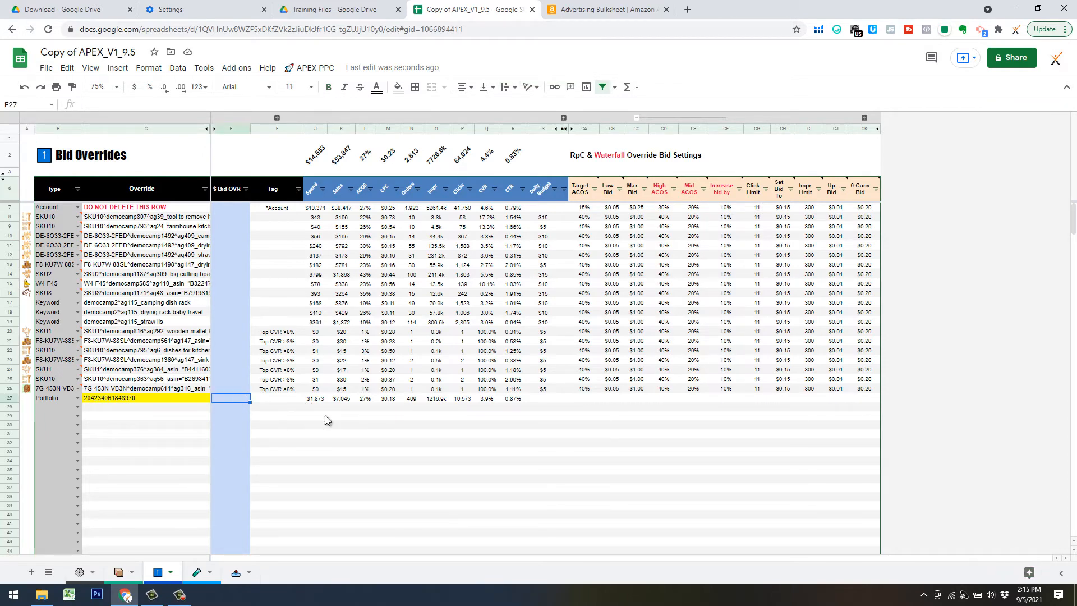
type("2")
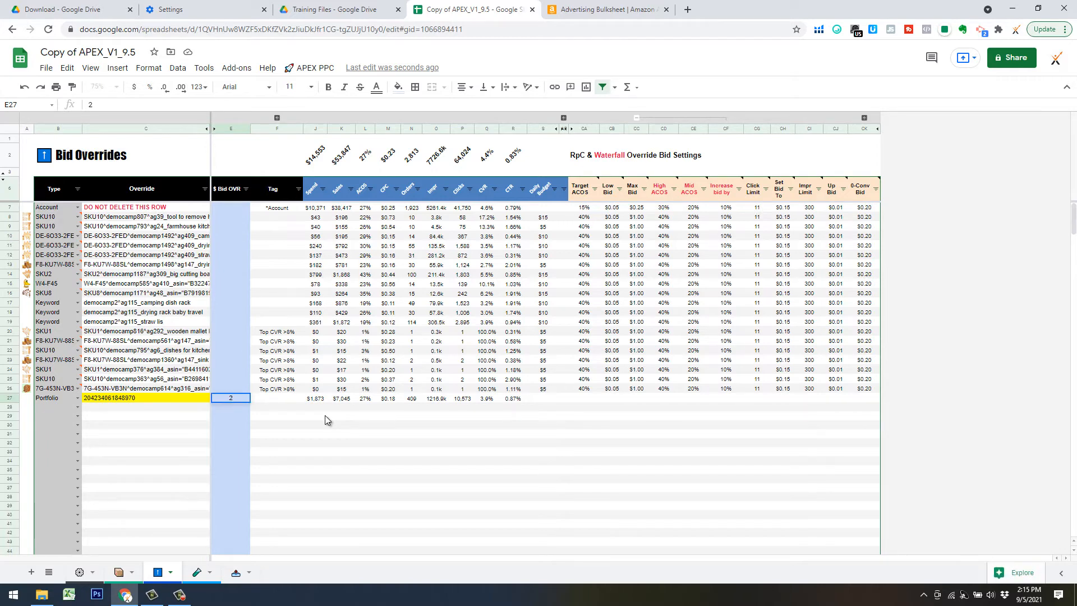
key("Return")
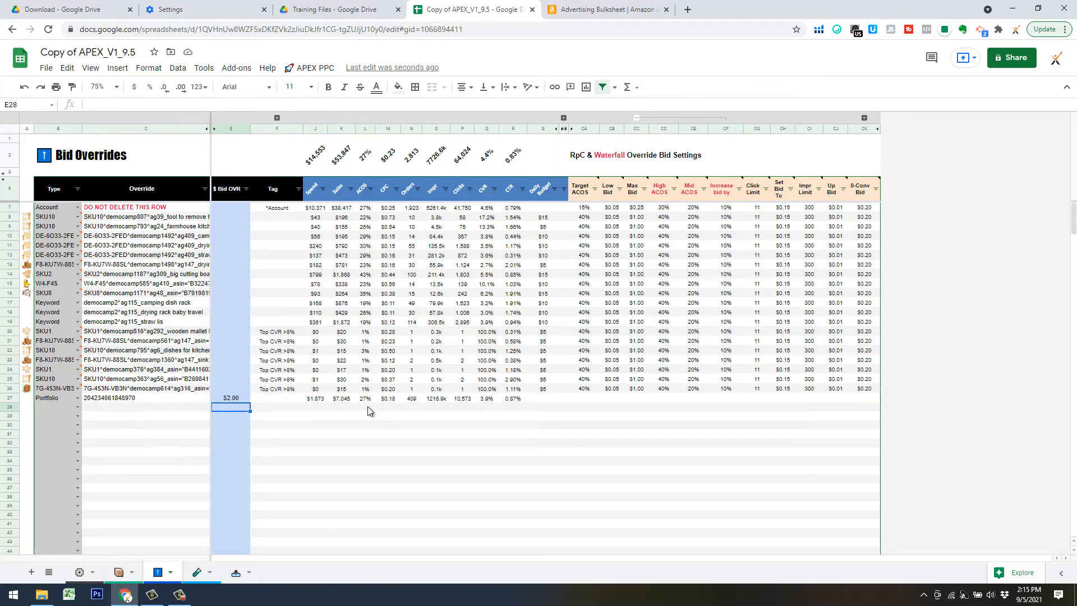
left_click(486, 400)
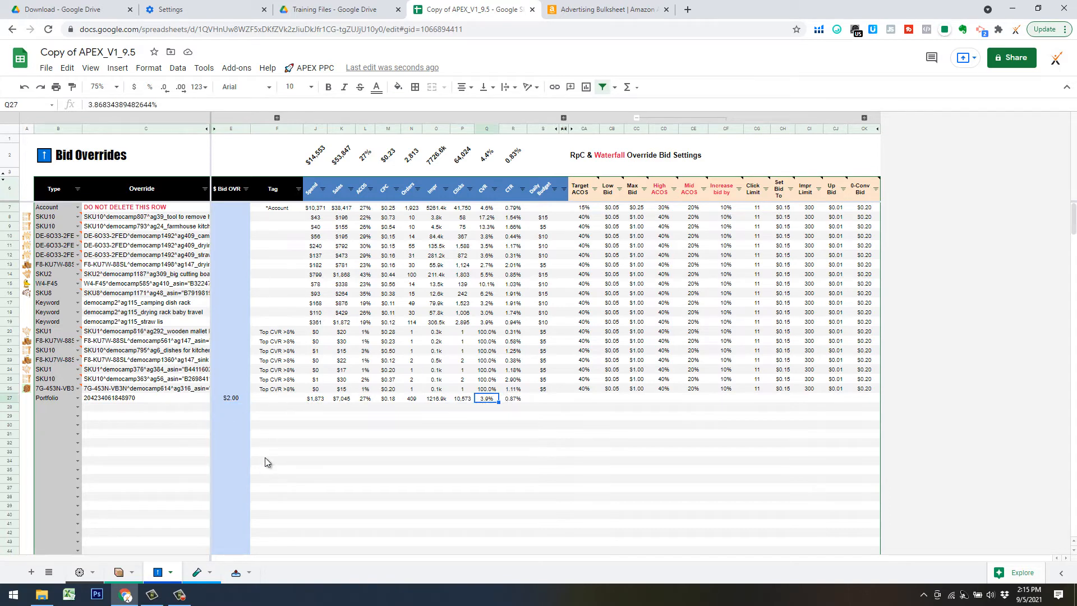
left_click(143, 416)
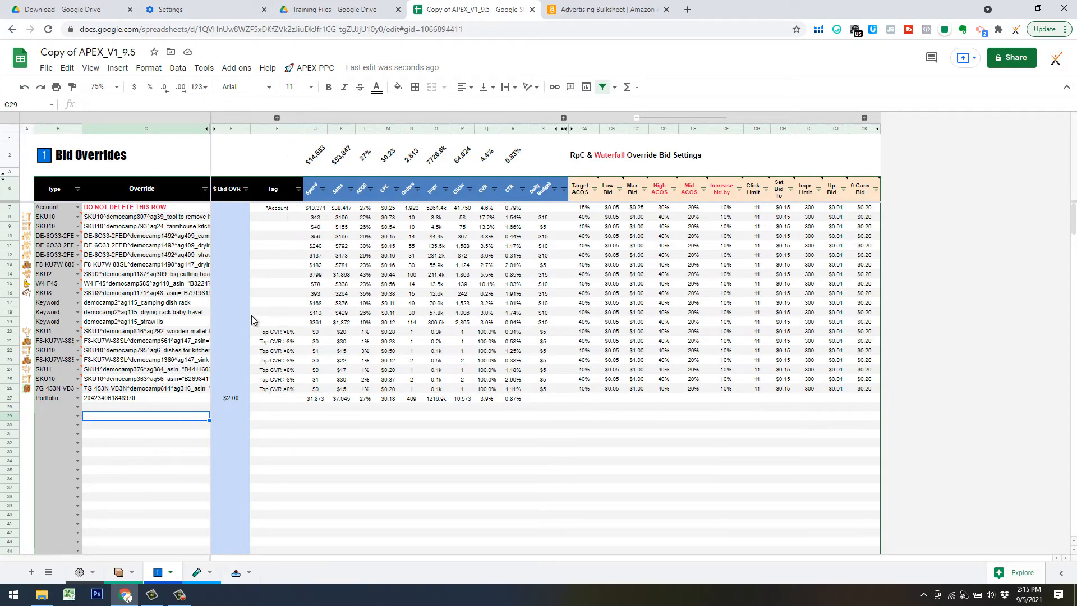
Run APEX PPC > Bulk Filters & Actions > Top CVR on the campaign bulk data.
left_click(310, 69)
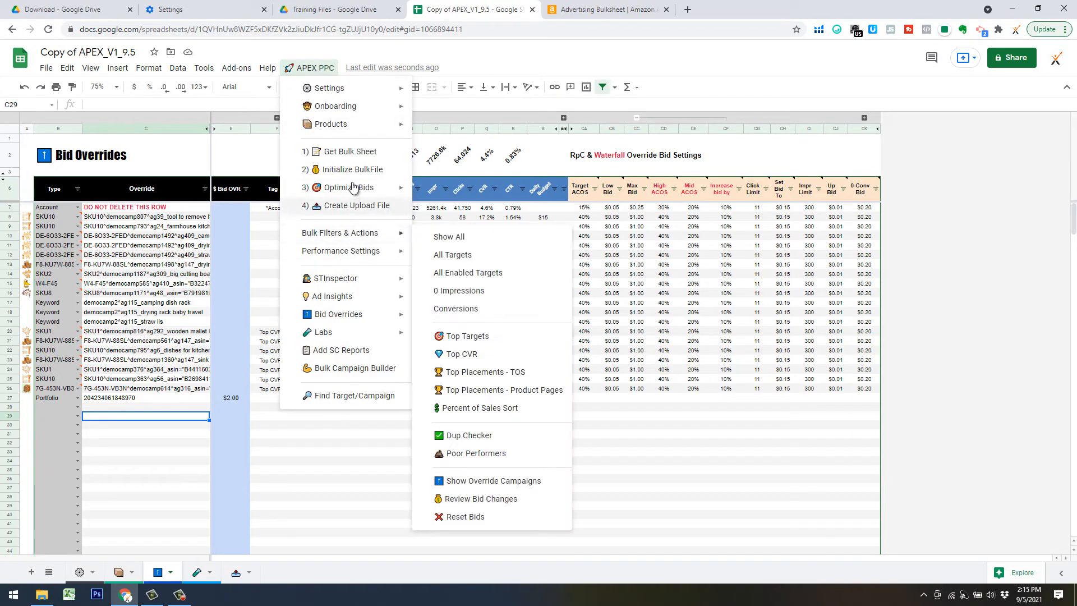
left_click(473, 354)
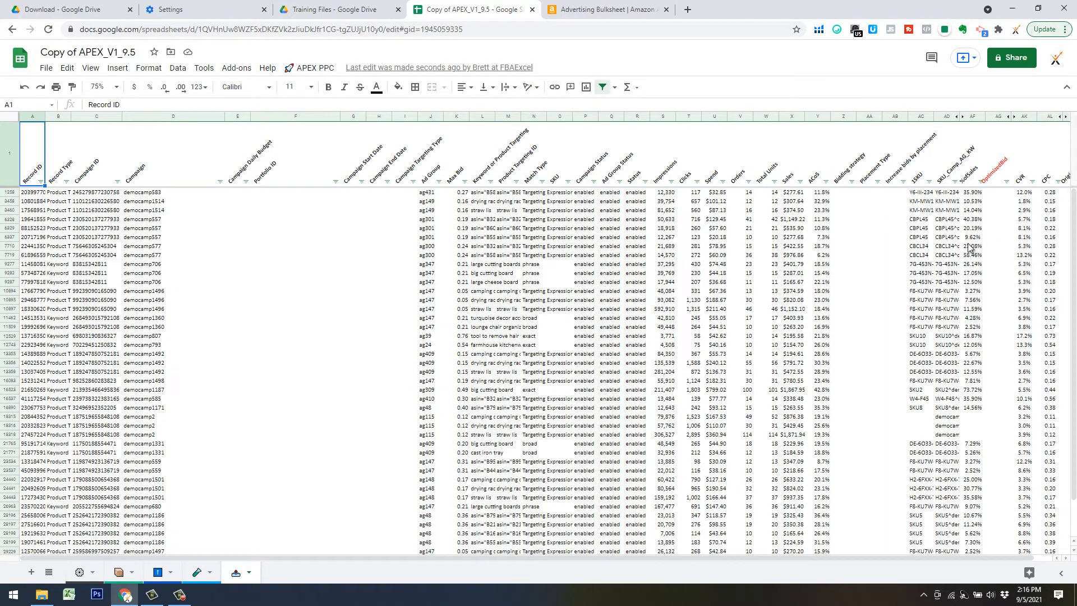
Copy the SKU and override columns from AC1258 to the end and paste them at Bid Overrides B28.
left_click(945, 238)
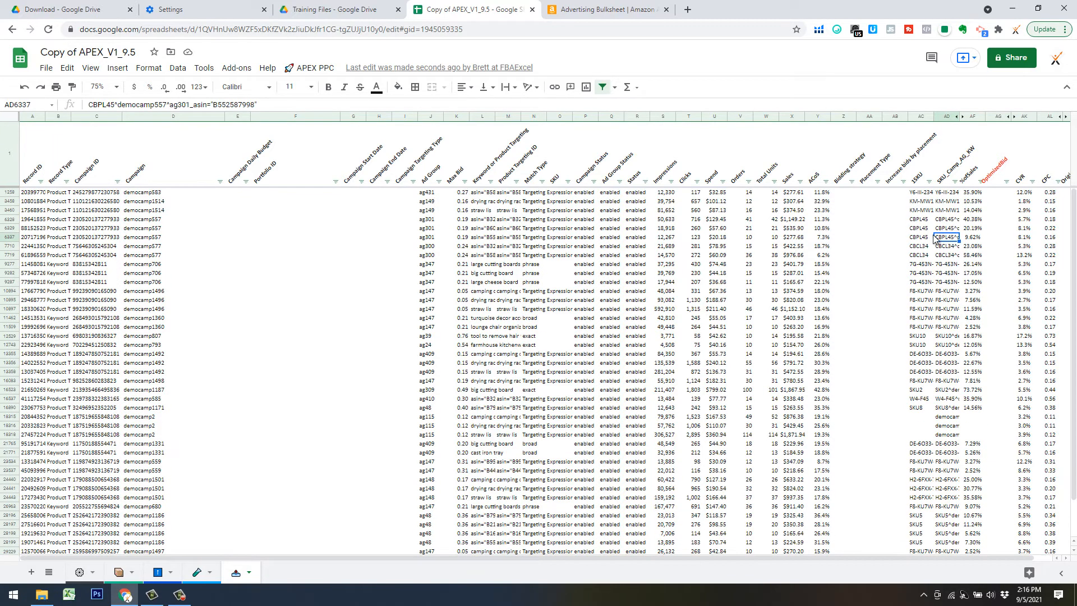
left_click(920, 192)
scroll(963, 515, "down", 2)
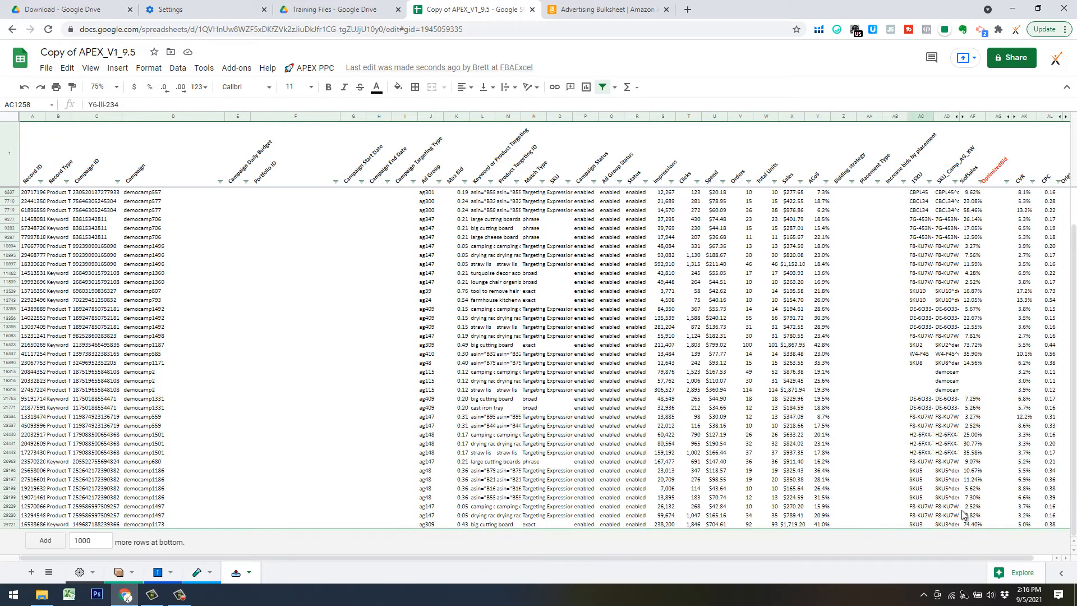
left_click(953, 524, "shift")
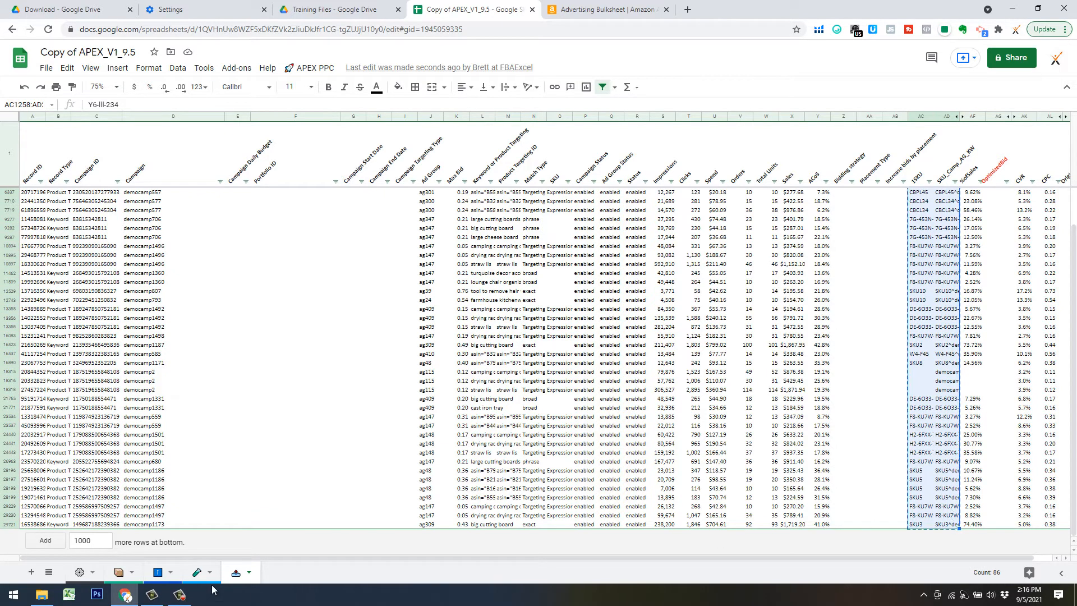
left_click(158, 572)
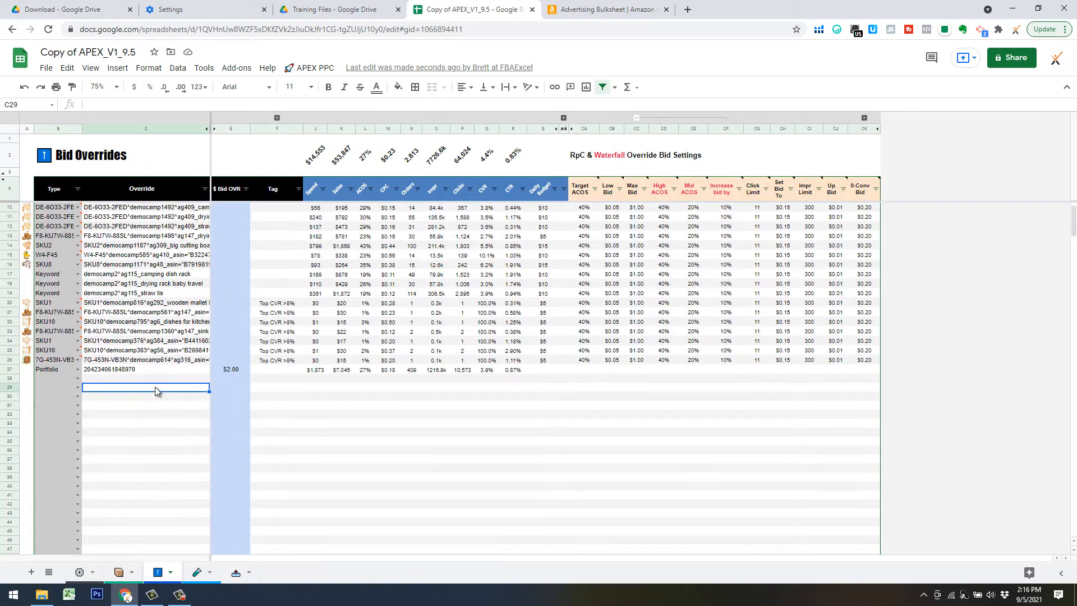
scroll(146, 376, "down", 2)
left_click(61, 312)
right_click(60, 312)
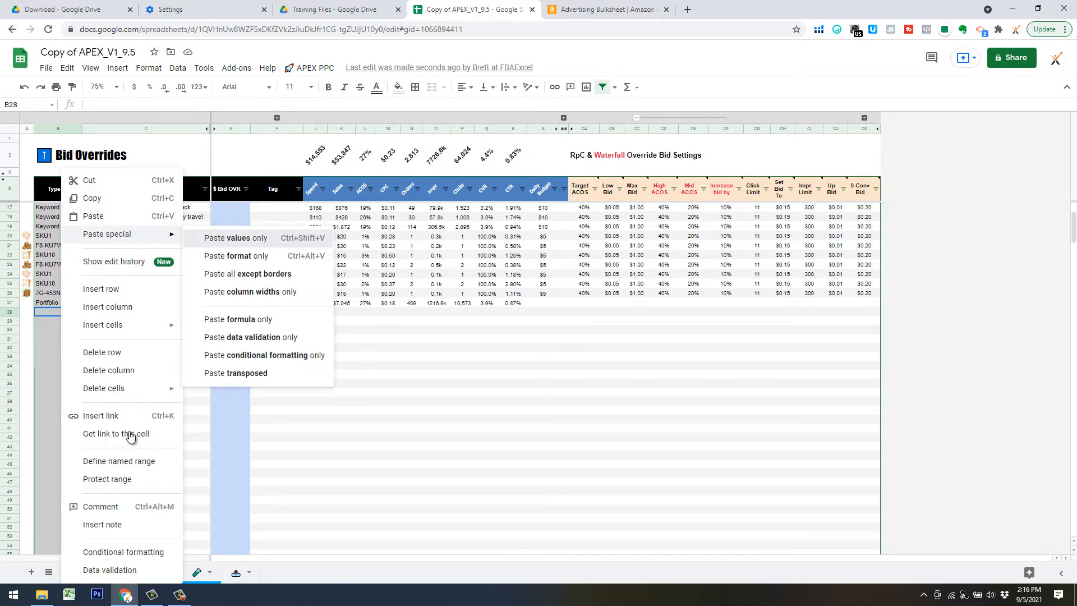
key("ctrl+v")
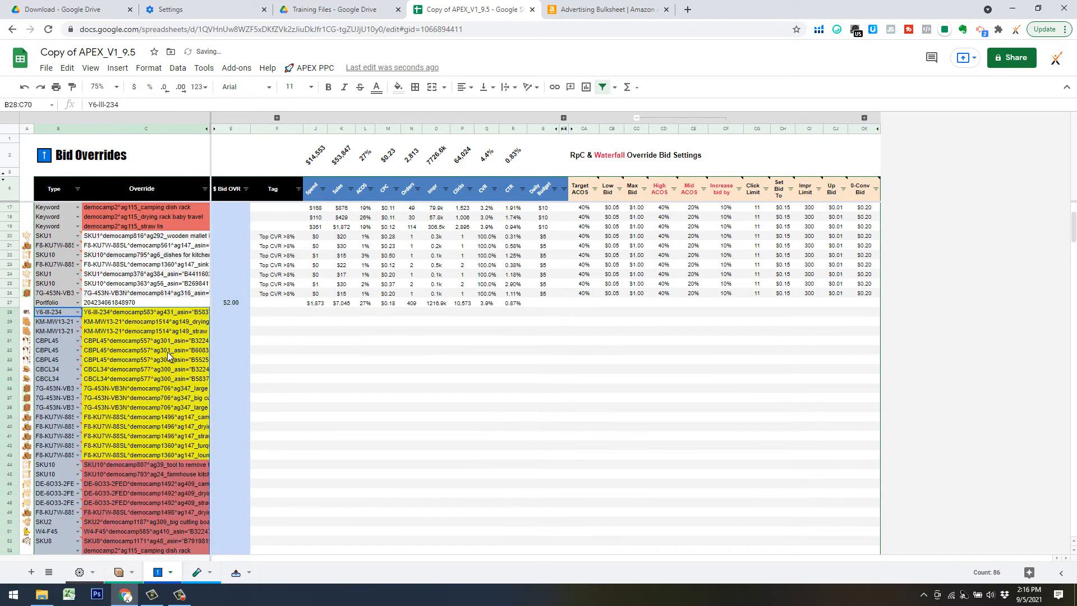
Delete the red duplicate rows 44–55 from the Bid Overrides sheet.
scroll(167, 352, "down", 3)
scroll(164, 293, "up", 3)
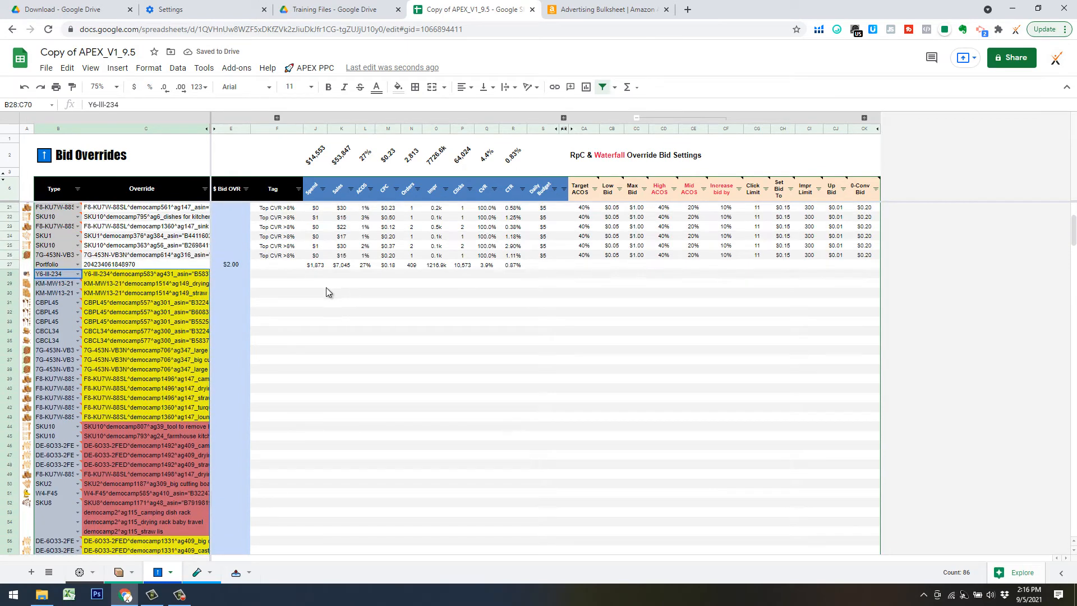
scroll(292, 291, "down", 5)
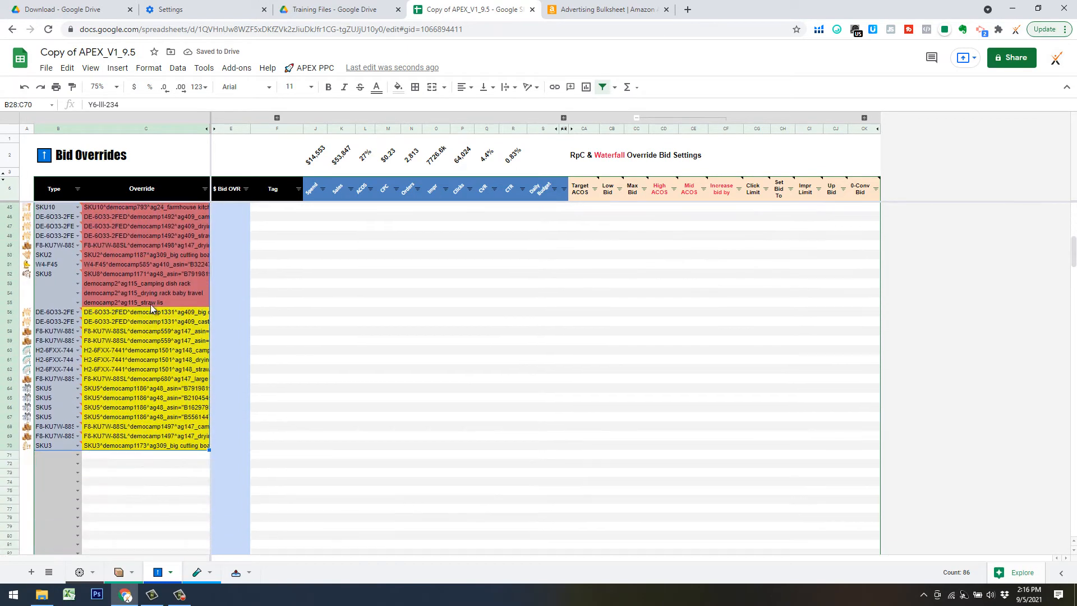
scroll(120, 319, "up", 10)
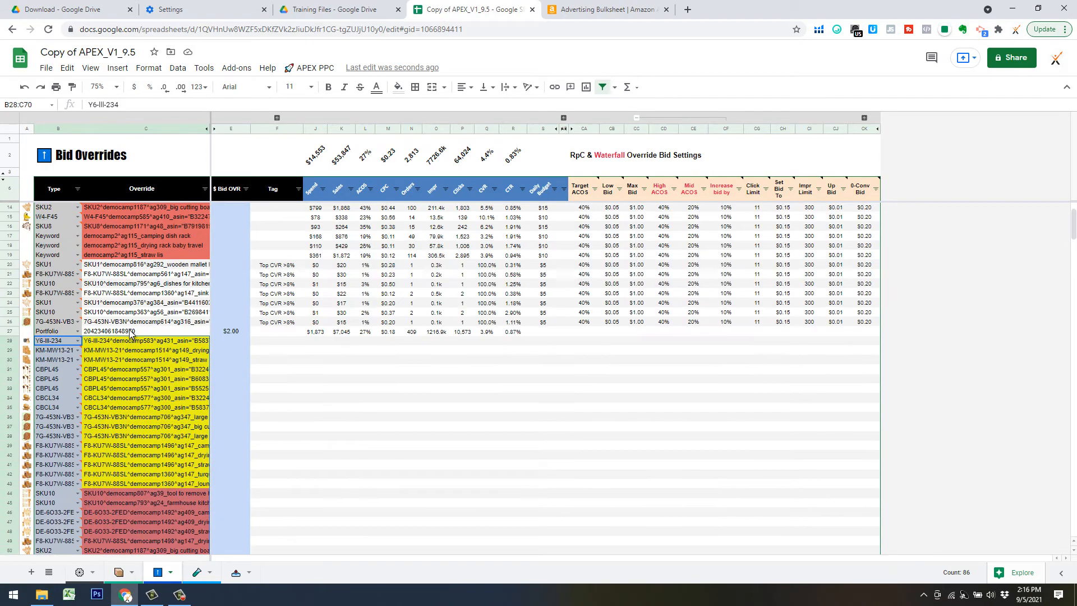
scroll(113, 393, "down", 10)
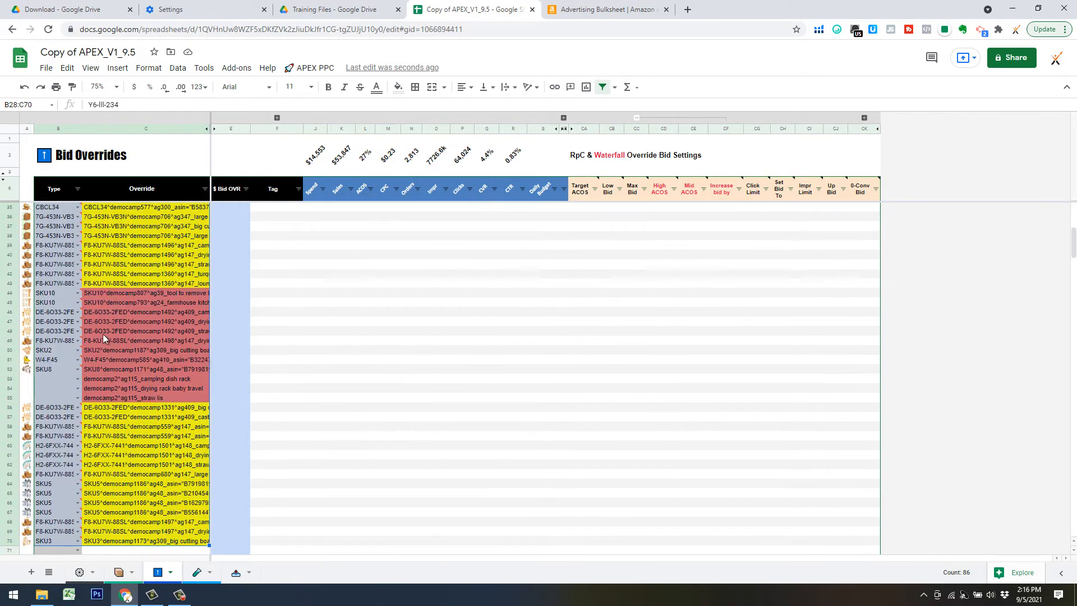
left_click(9, 298)
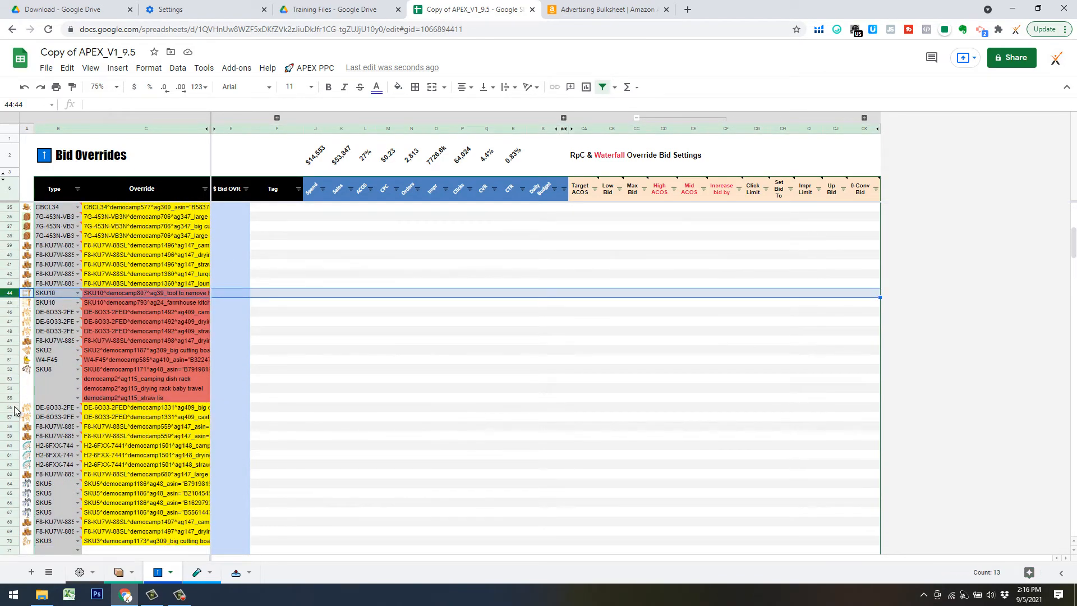
left_click(8, 401, "shift")
right_click(8, 400)
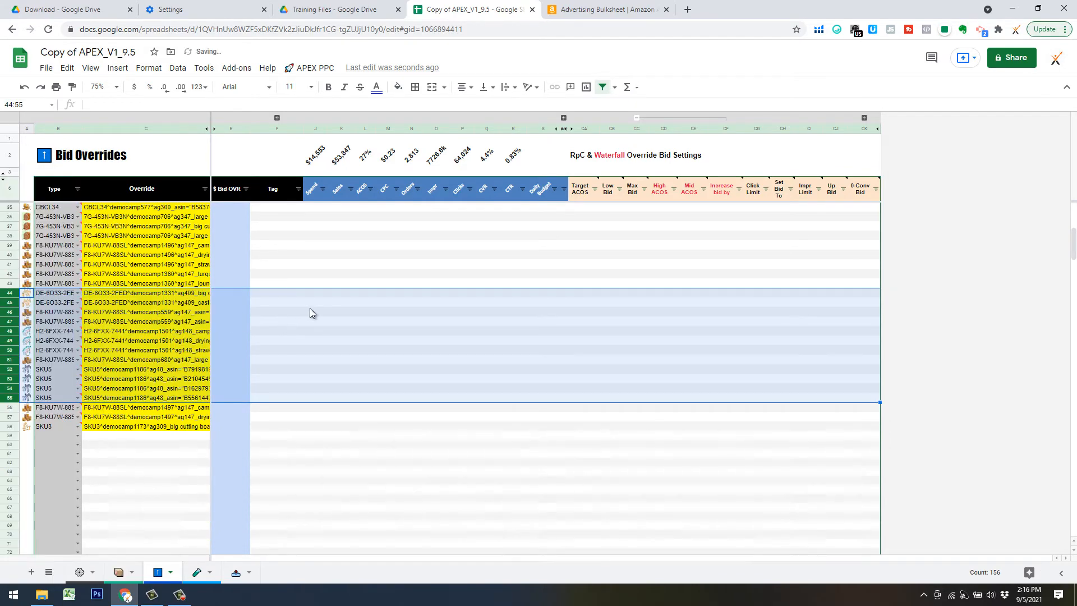
scroll(325, 296, "up", 6)
scroll(318, 312, "down", 5)
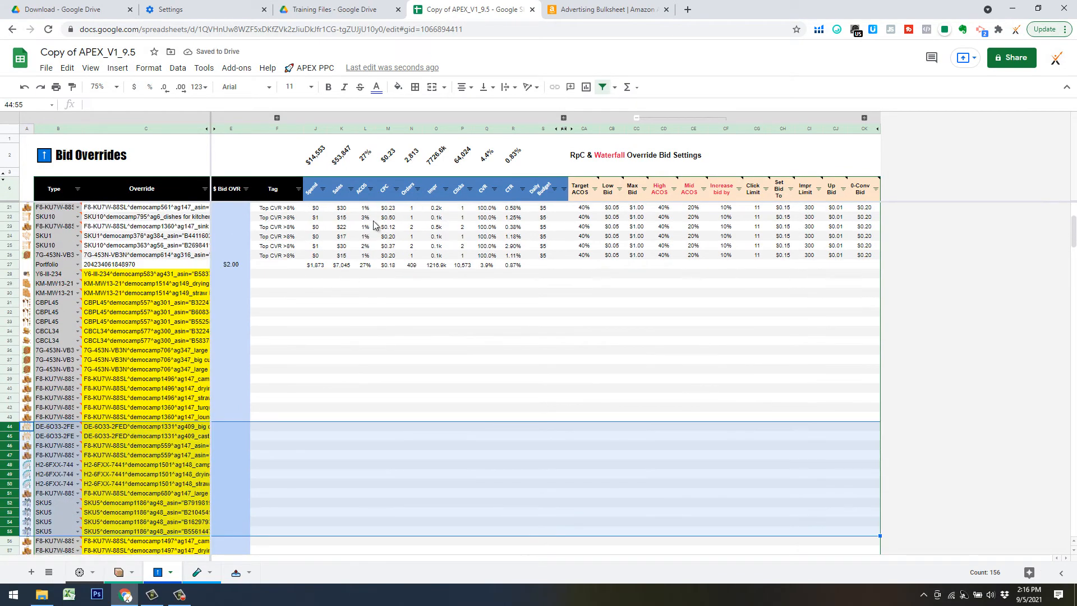
scroll(292, 308, "down", 1)
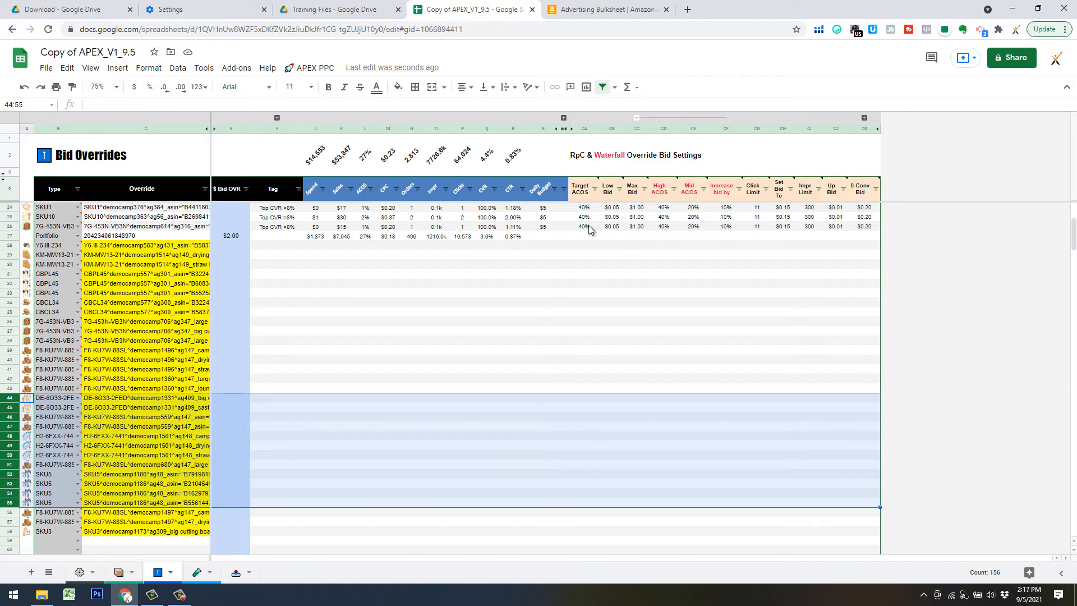
Copy row 26's bid settings (CA26:CK26) into override rows 28–58 (CA28:CK58).
left_click_drag(589, 230, 861, 233)
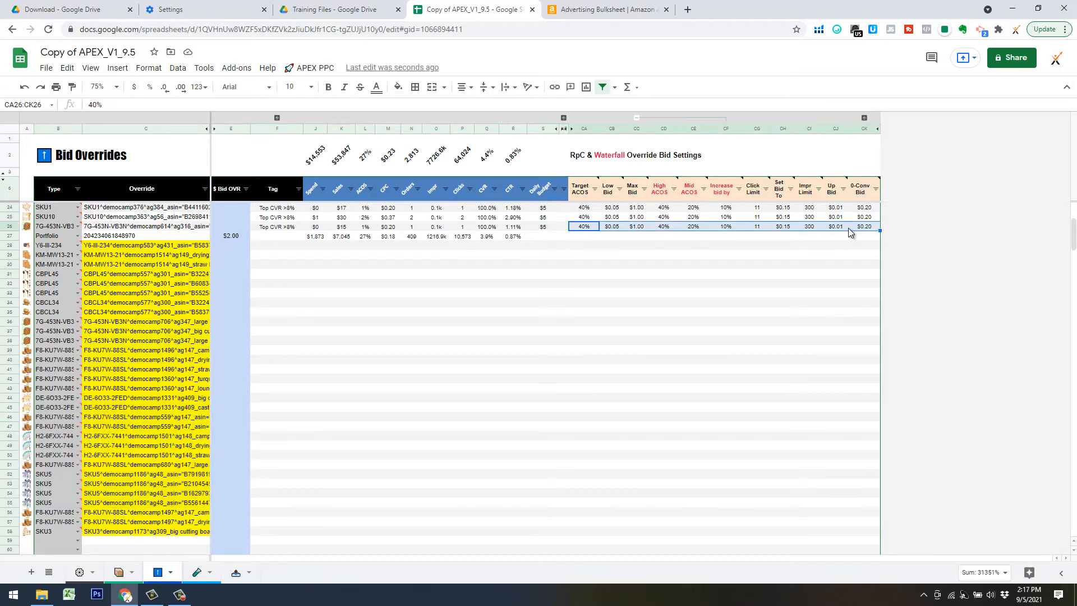
key("ctrl+c")
left_click(584, 245)
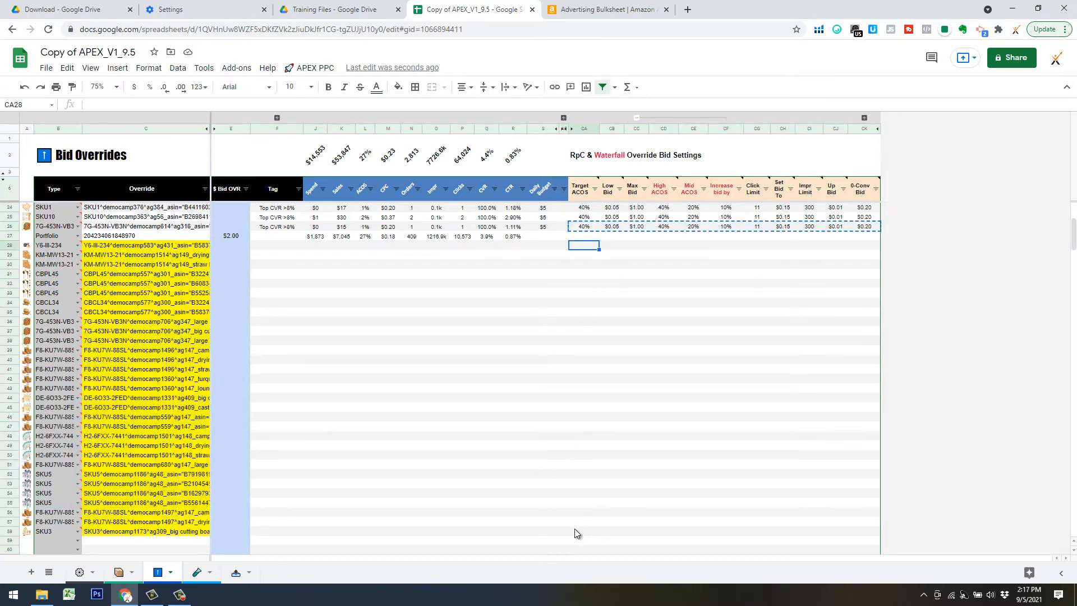
left_click(572, 525, "shift")
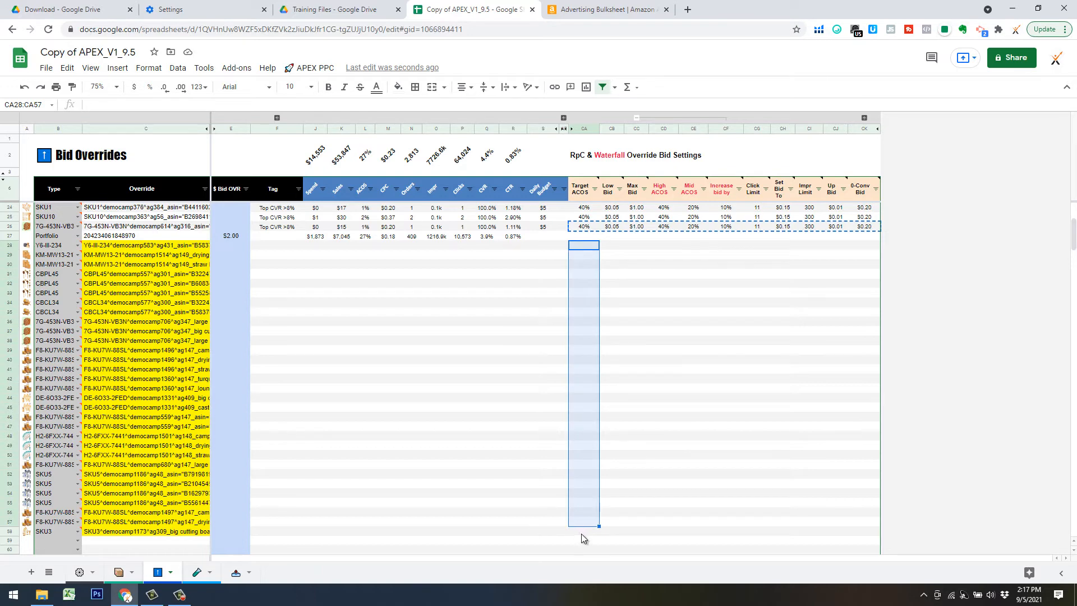
left_click(584, 532, "shift")
key("ctrl+v")
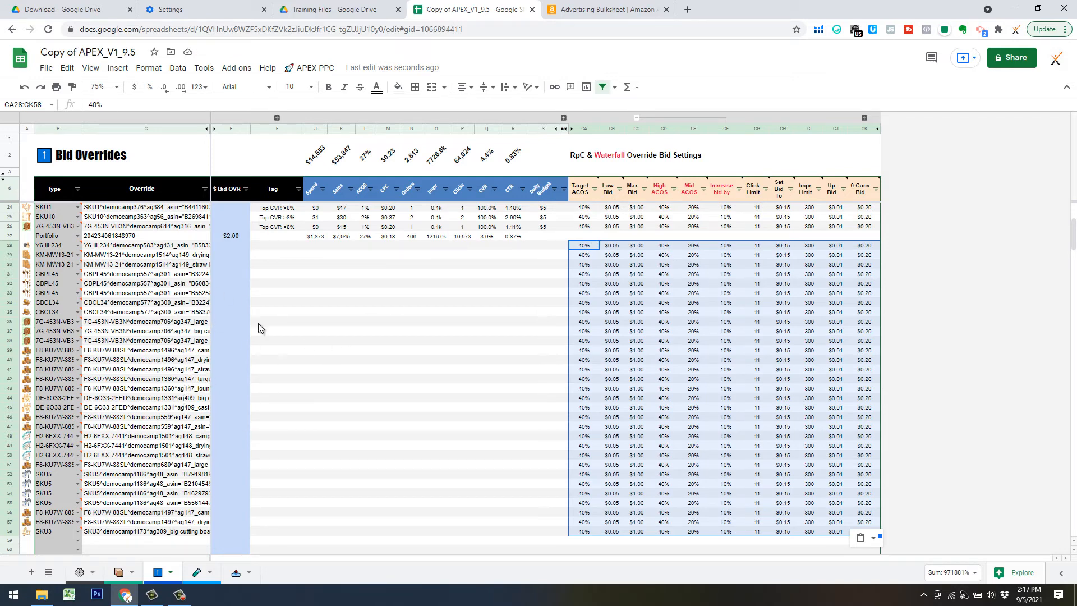
scroll(269, 327, "up", 5)
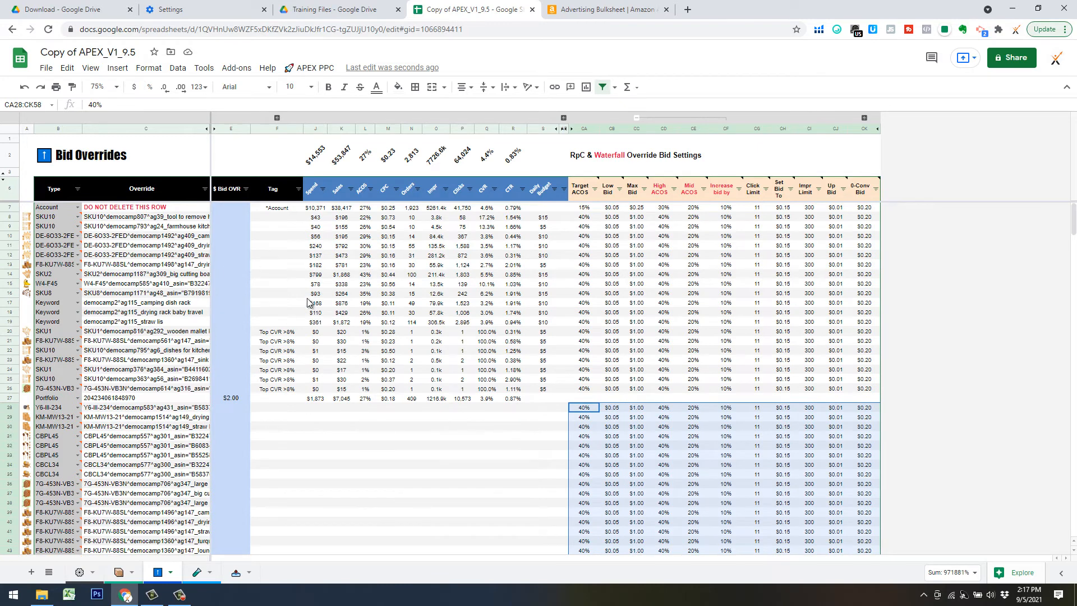
Look over the bulk data sheet and the APEX PPC menu, then go to the Products sheet.
left_click(235, 573)
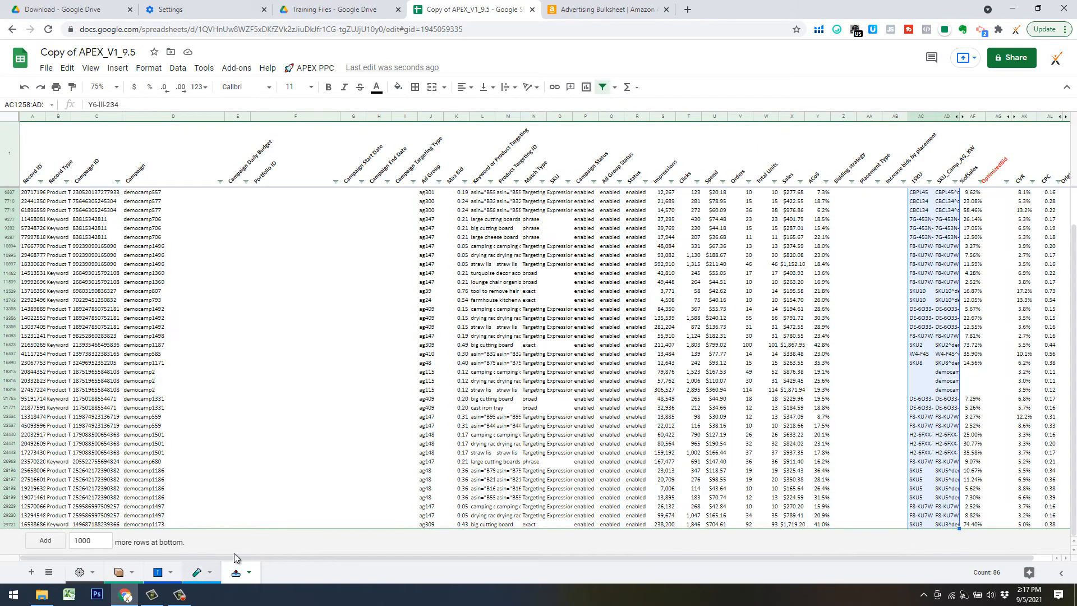
left_click(312, 67)
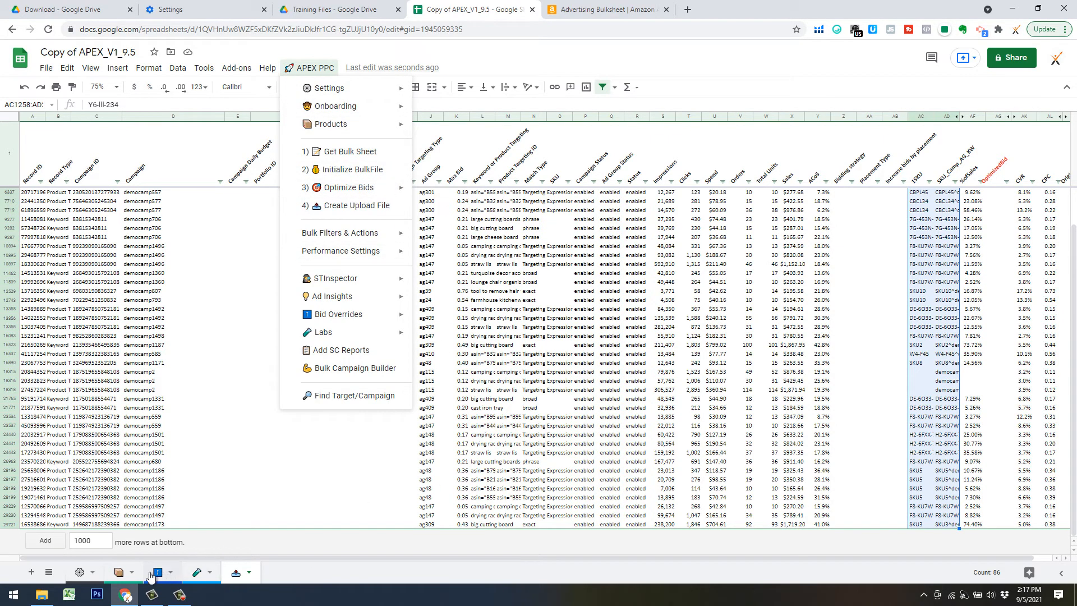
left_click(120, 573)
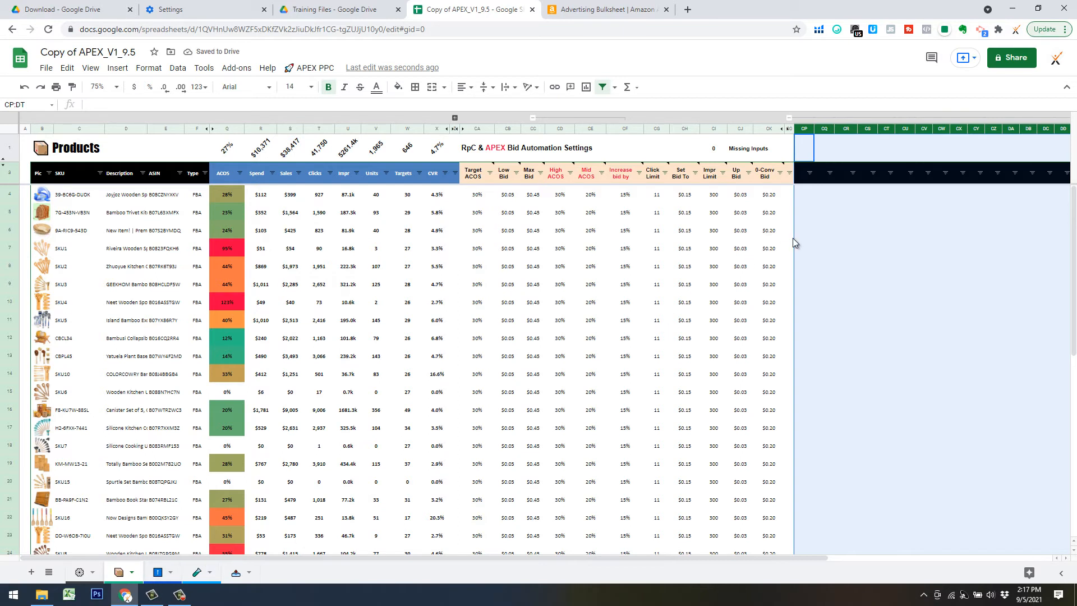
Copy the ACOS column Q4:Q43 and paste it as values only into CP4.
left_click(846, 212)
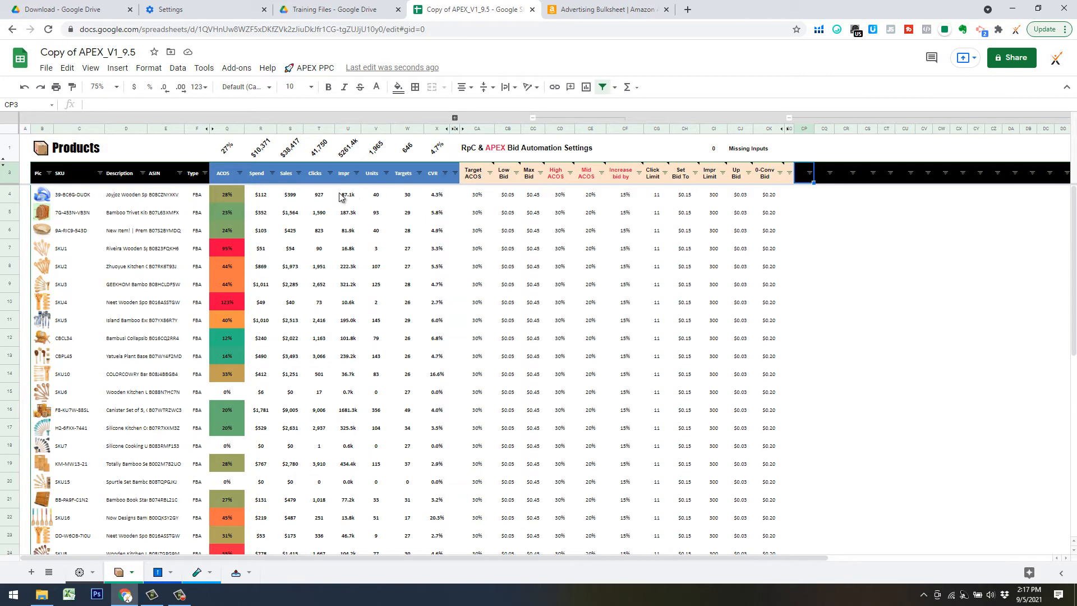
left_click(233, 197)
scroll(264, 258, "down", 8)
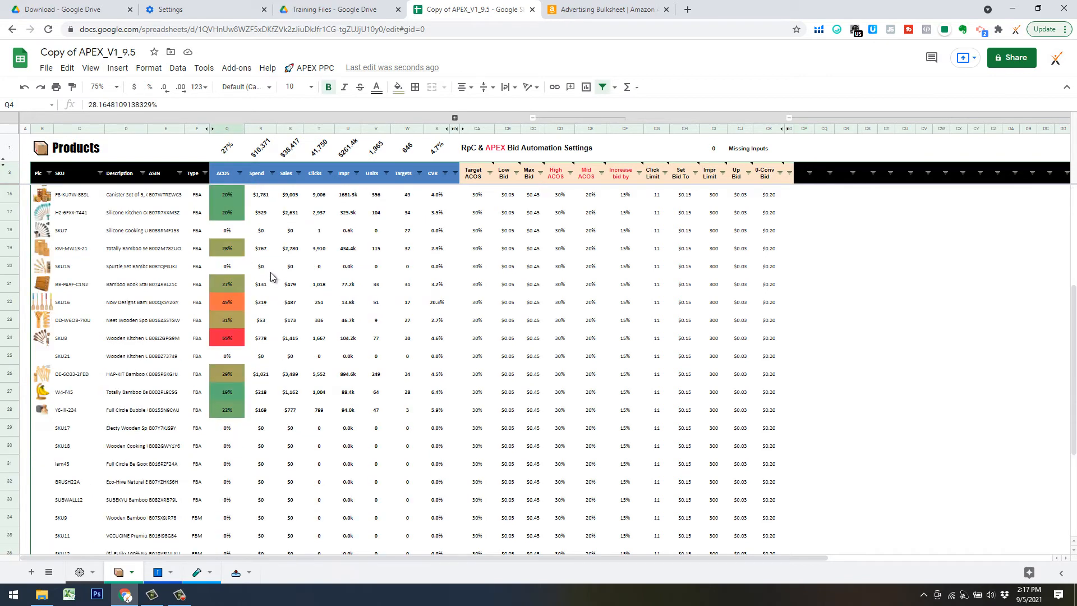
left_click(223, 502, "shift")
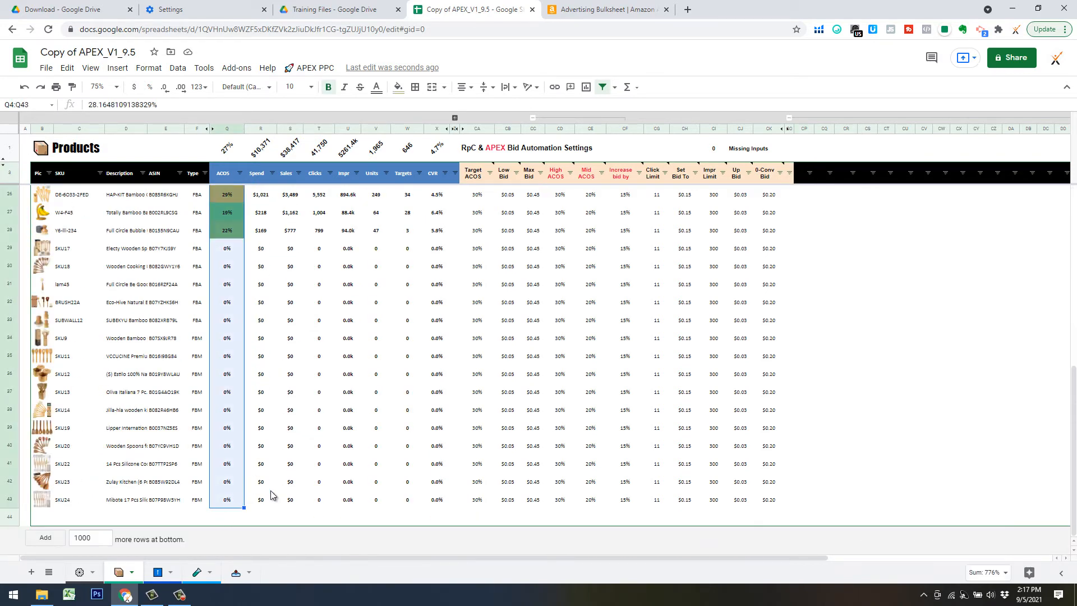
scroll(382, 466, "up", 8)
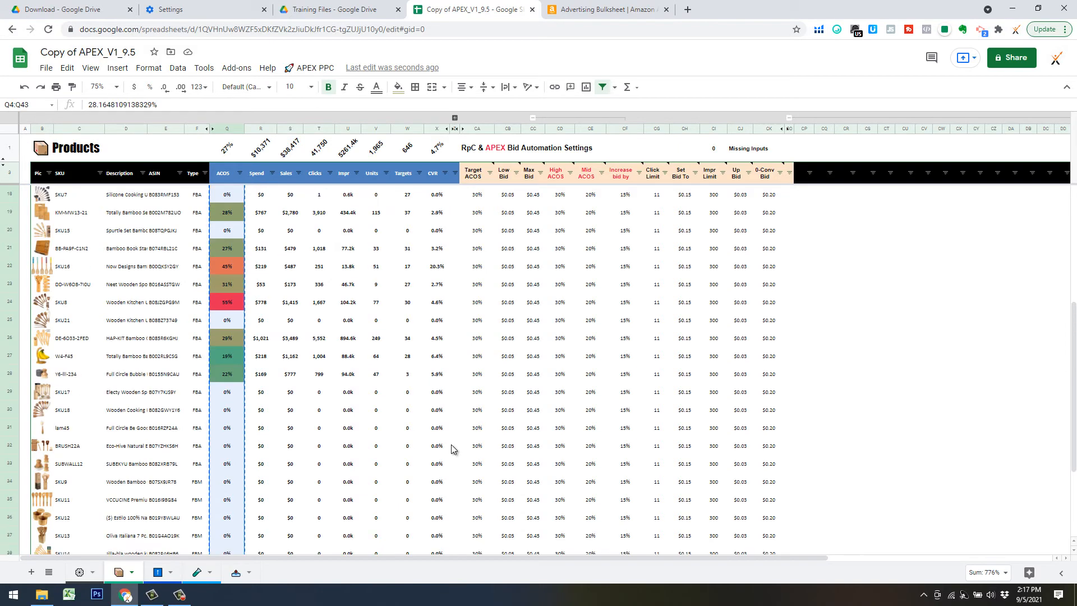
right_click(803, 197)
mouse_move(834, 234)
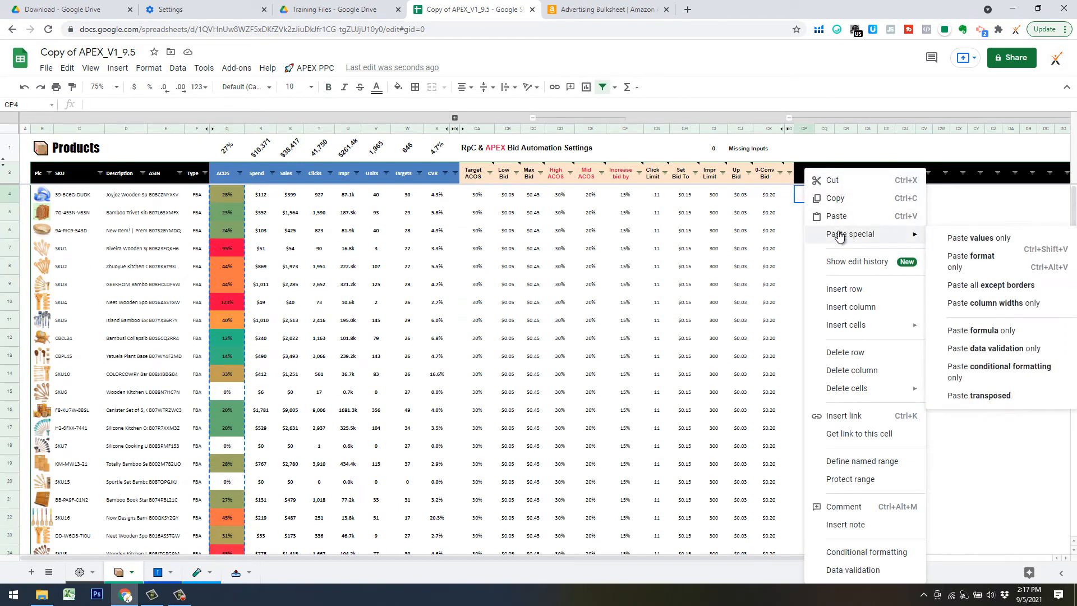
left_click(960, 239)
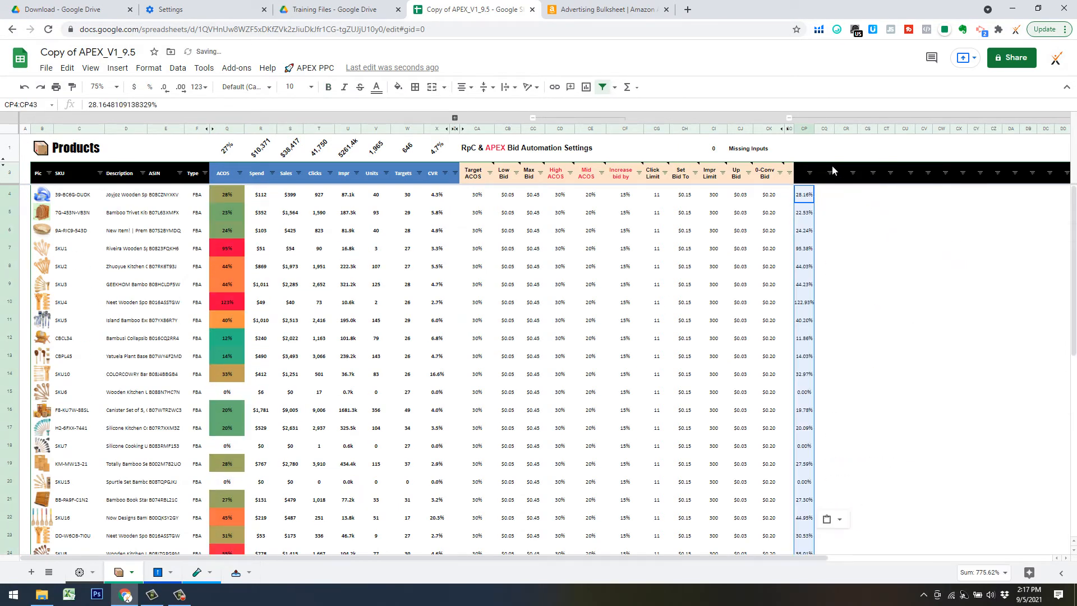
Head the new column 9.5.21 in CP3, then return to the Bid Overrides sheet.
key("Up")
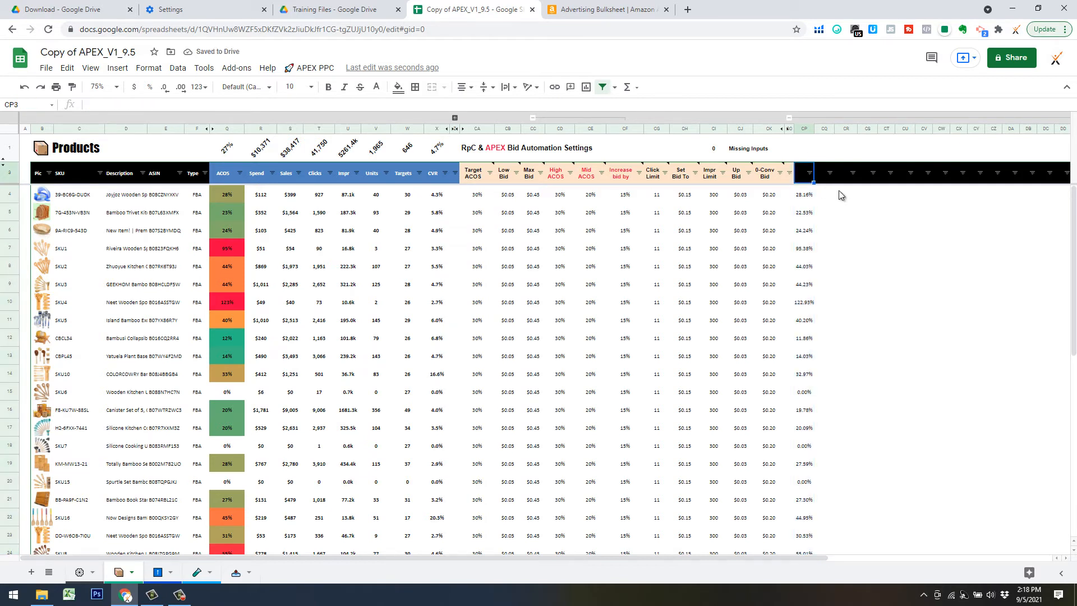
type("9.5.21")
key("Return")
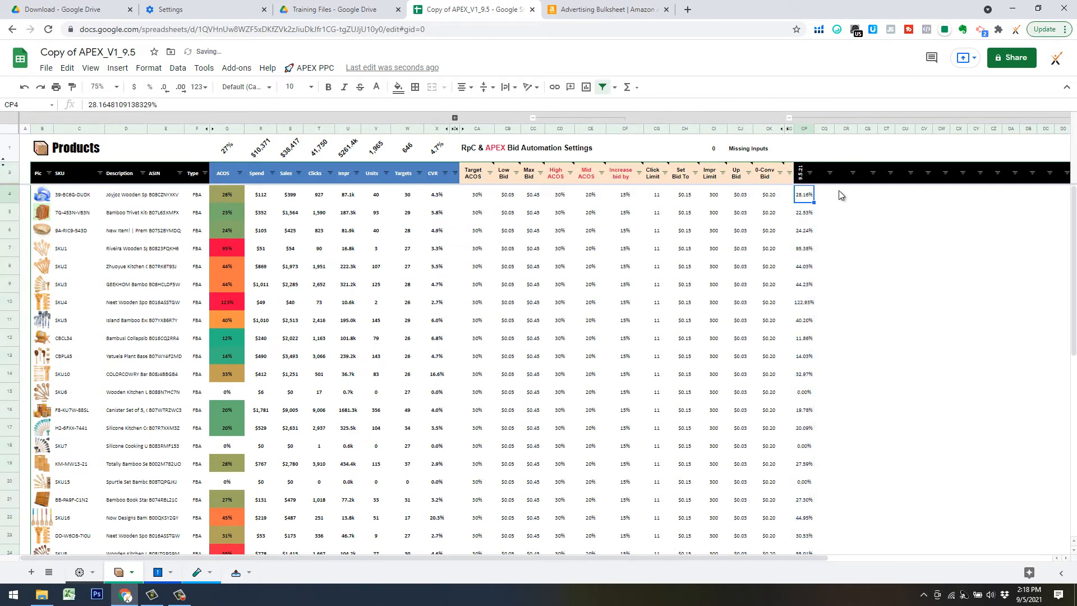
left_click(825, 175)
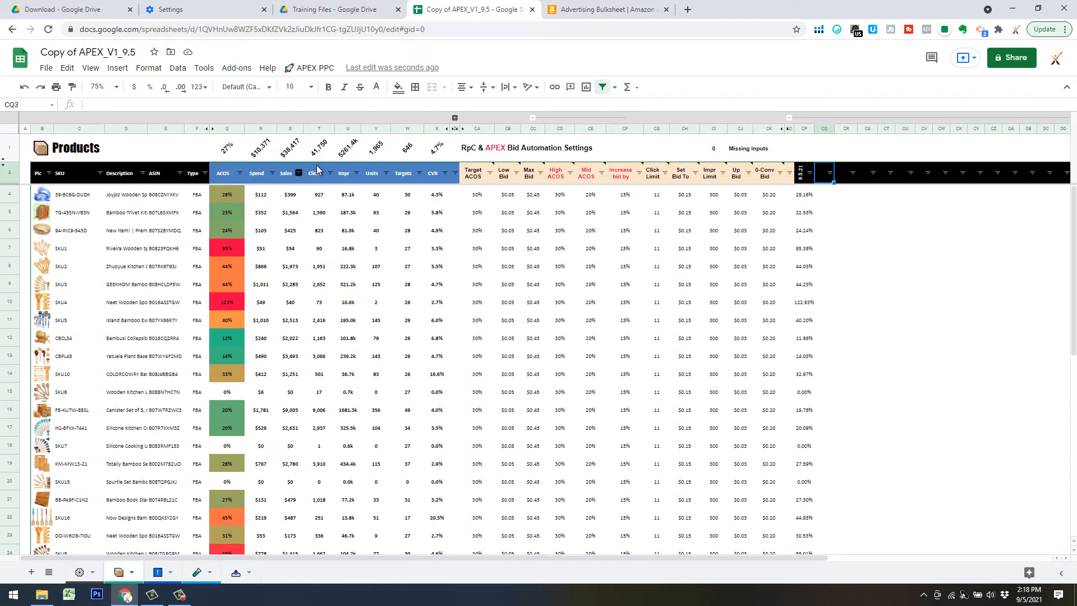
left_click(158, 573)
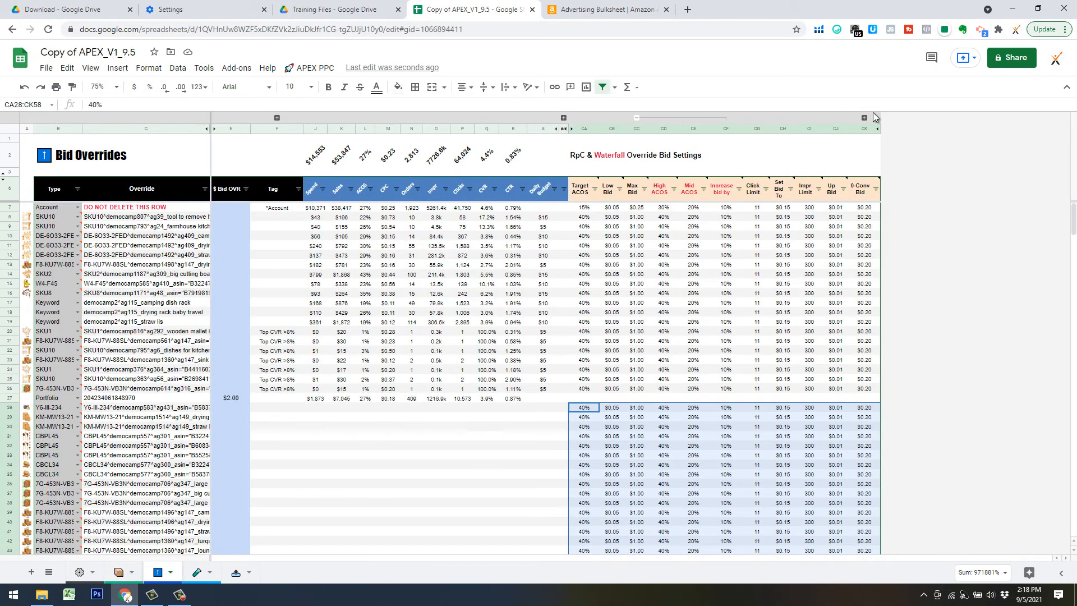
left_click(853, 156)
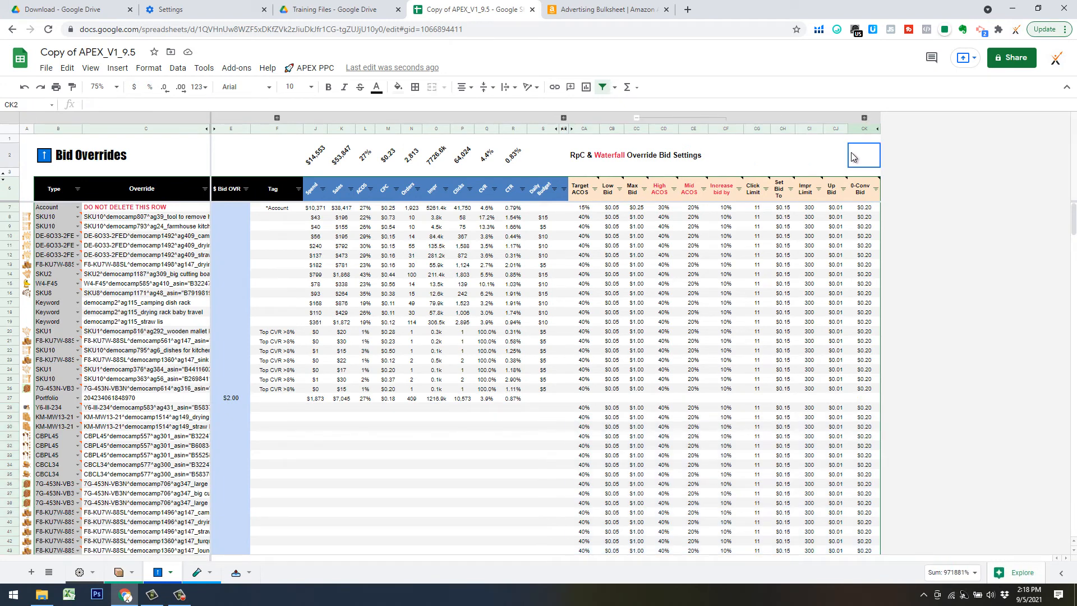
Expand the hidden column group after CK and inspect a CPC value in the overrides.
left_click(865, 118)
left_click(911, 217)
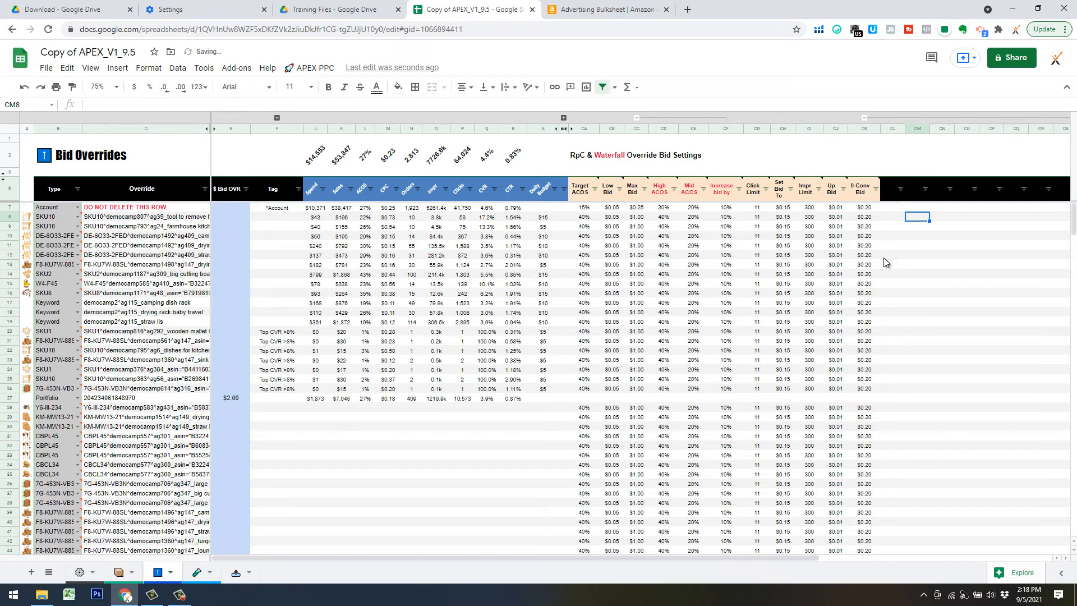
left_click(399, 248)
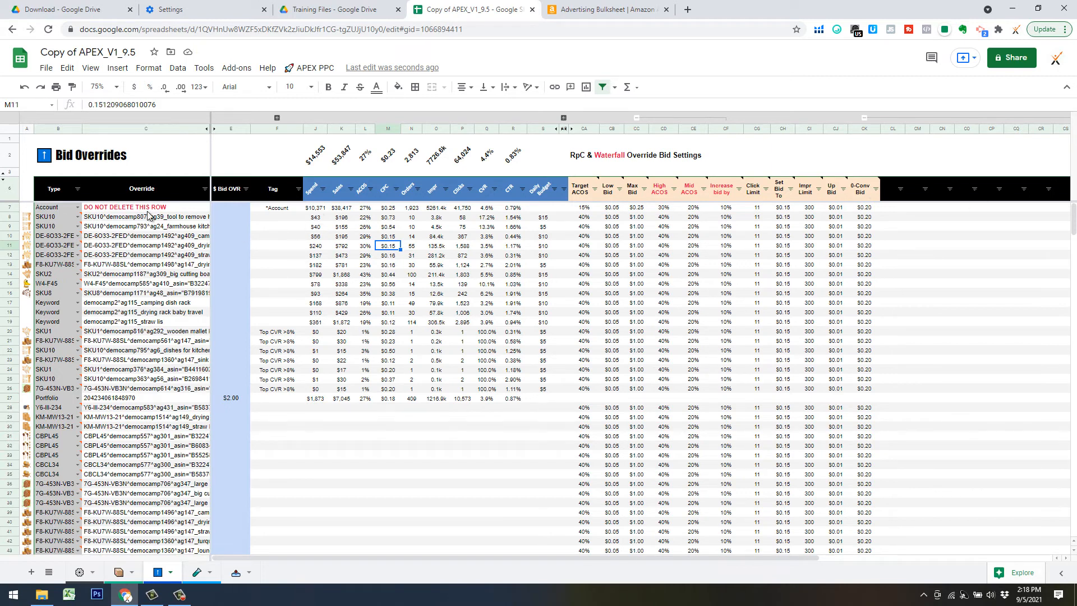
Filter the Tag column to exclude *Account and check the totals: $4,162 spend, $15,431 sales.
left_click(266, 208)
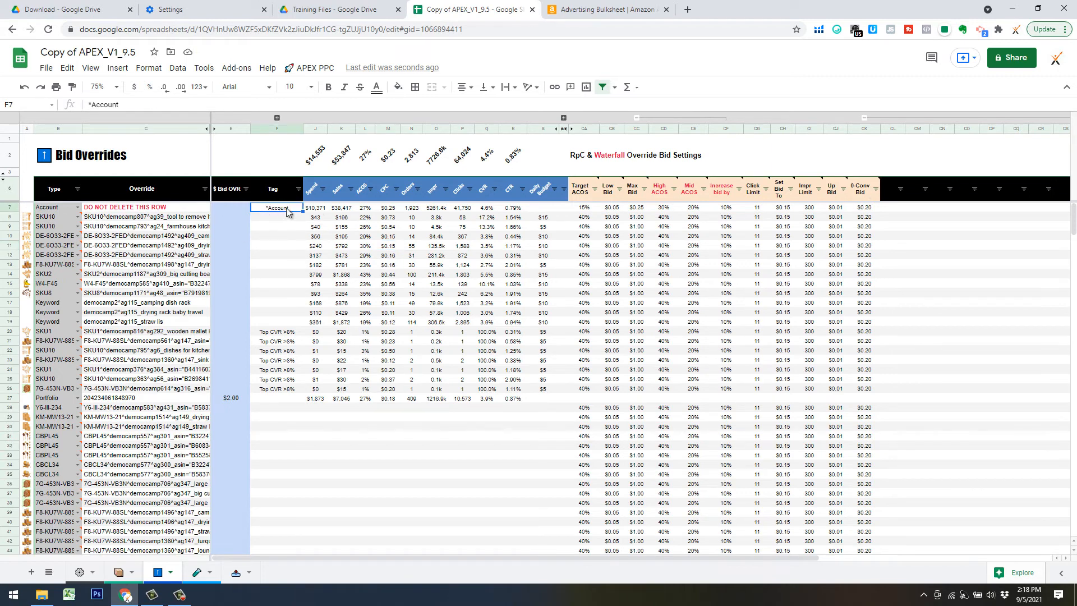
left_click(299, 189)
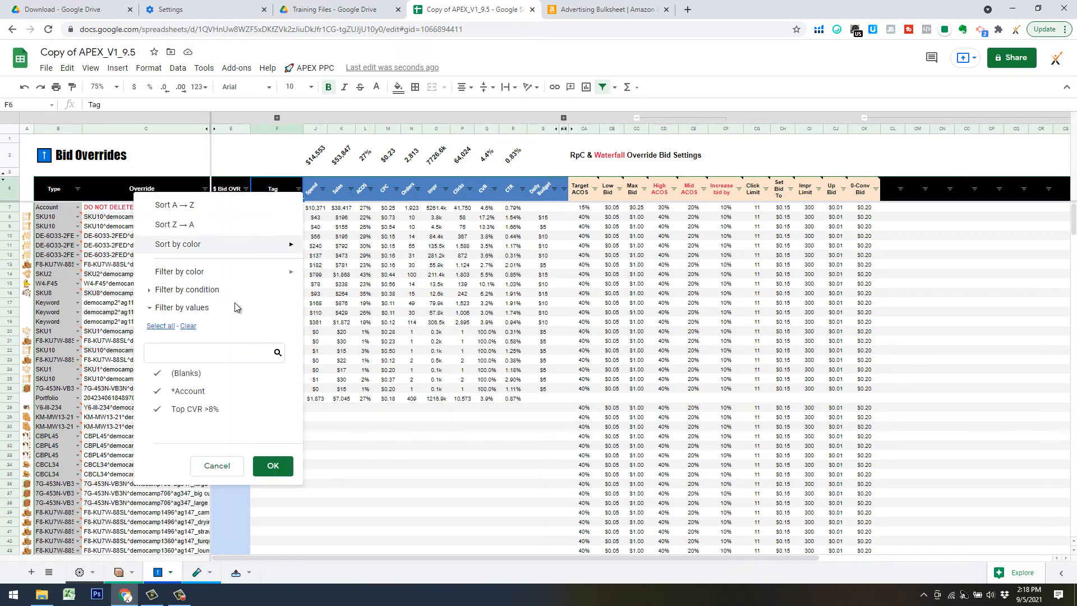
left_click(160, 392)
left_click(274, 467)
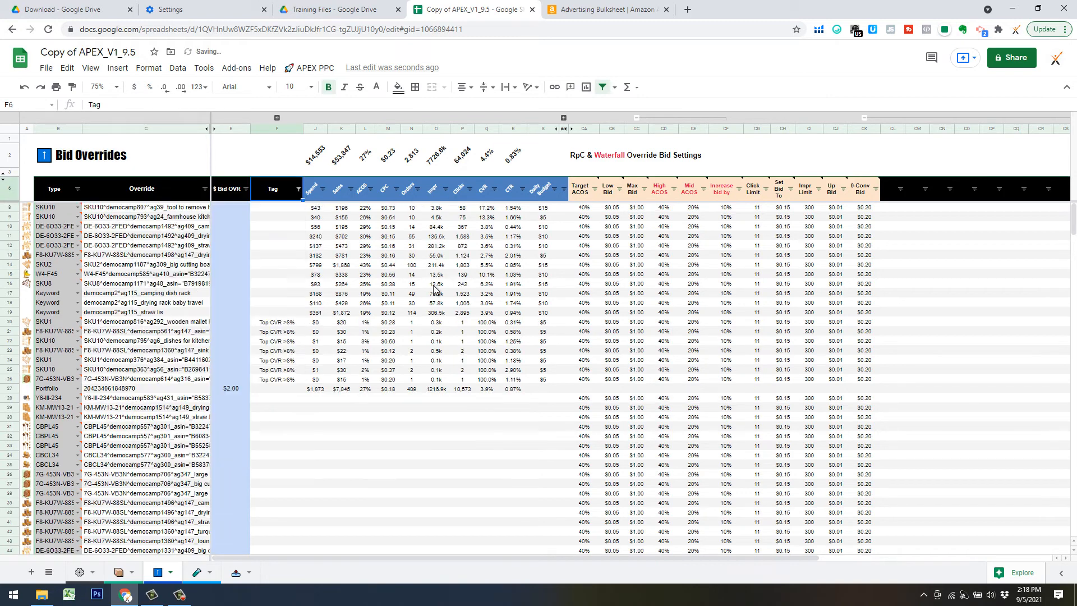
left_click(316, 157)
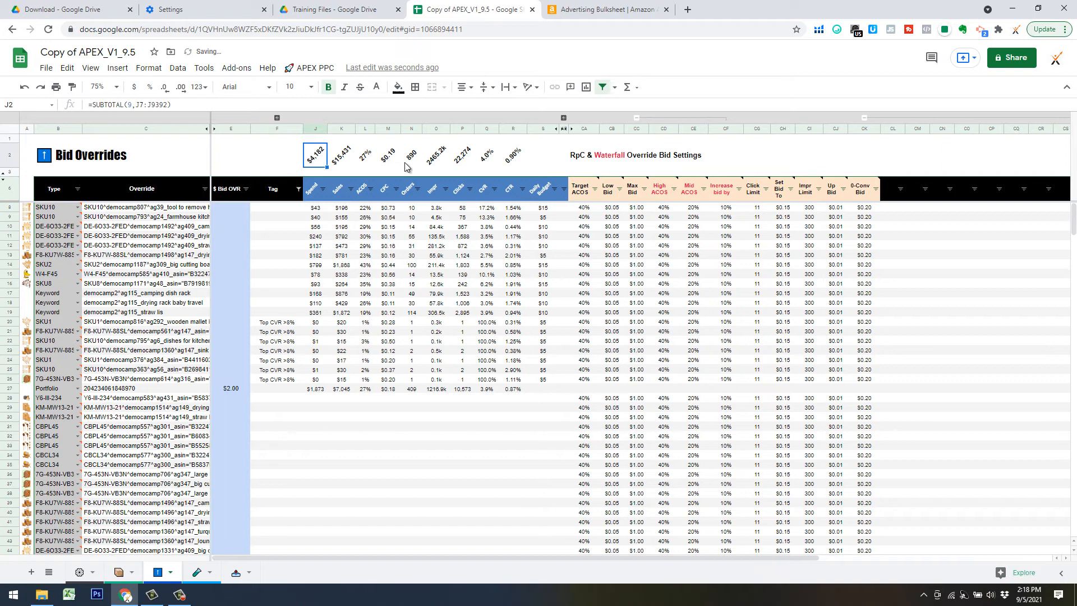
left_click(512, 161, "shift")
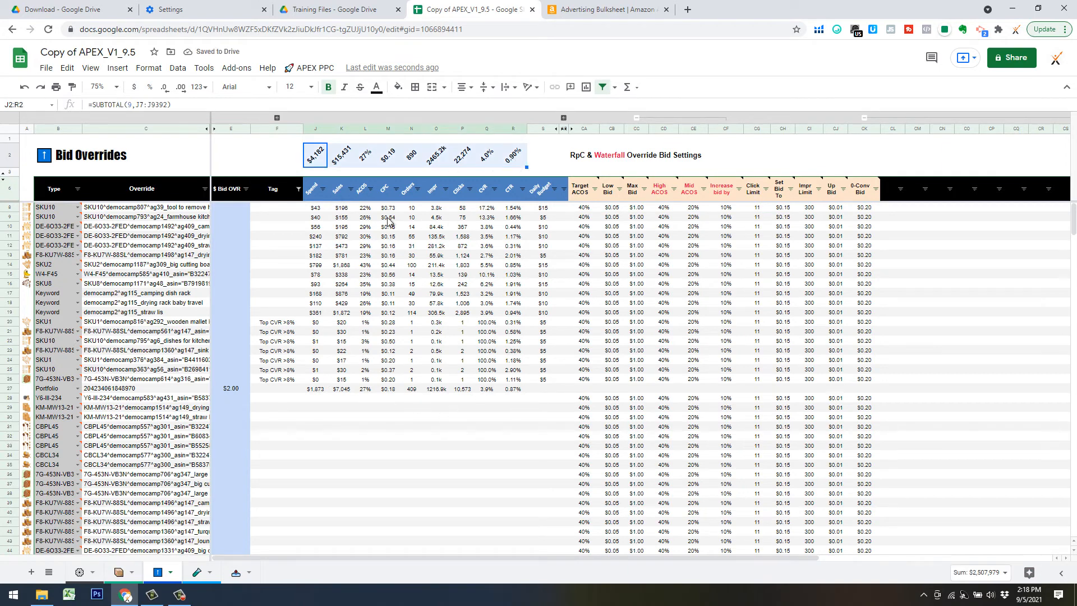
left_click(366, 465)
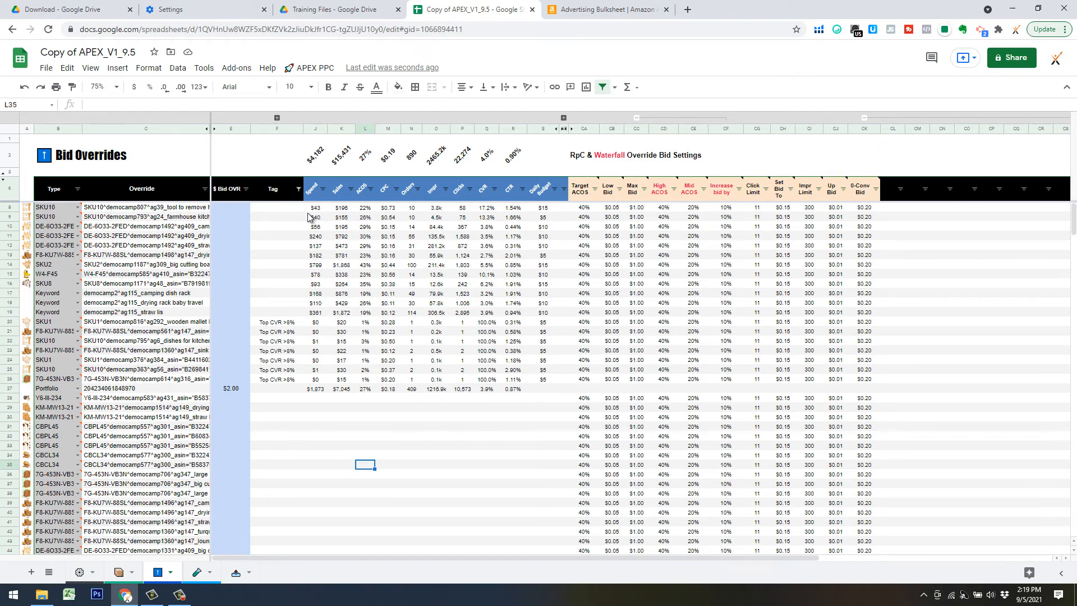
left_click(315, 155)
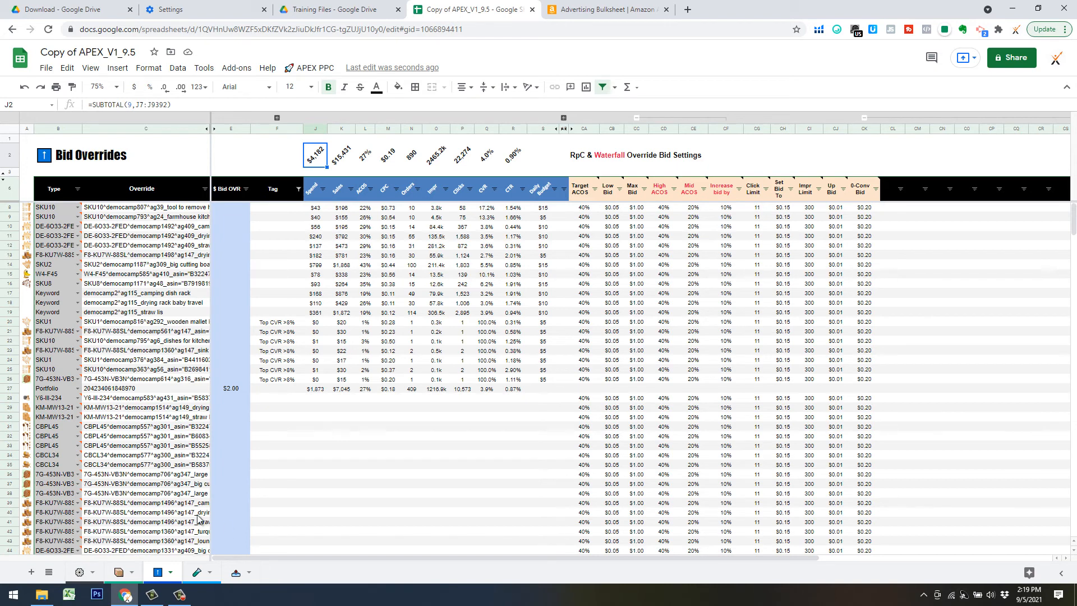
scroll(128, 476, "down", 5)
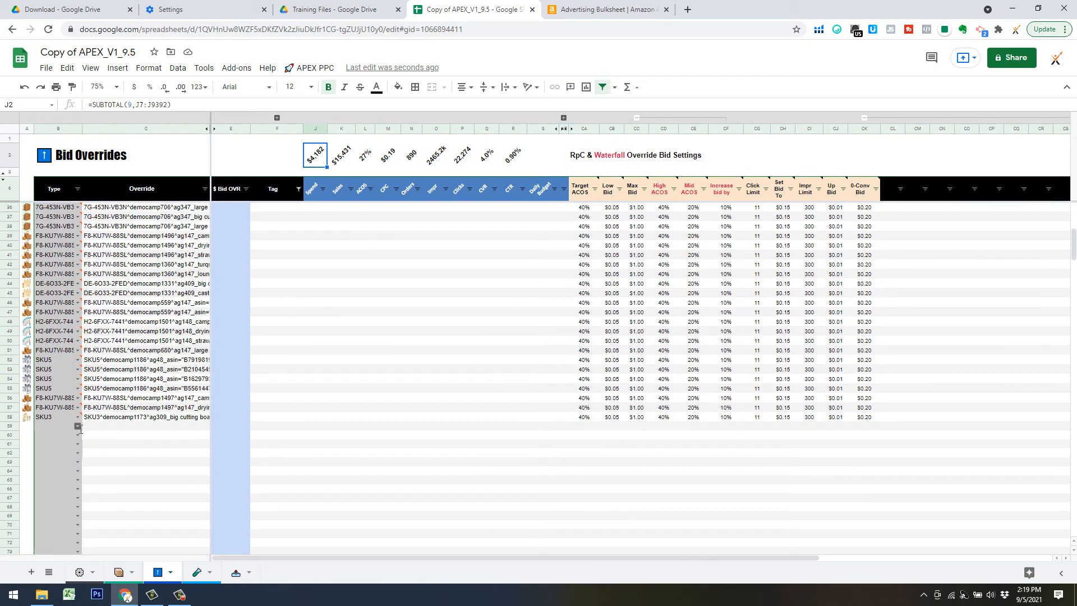
left_click(78, 427)
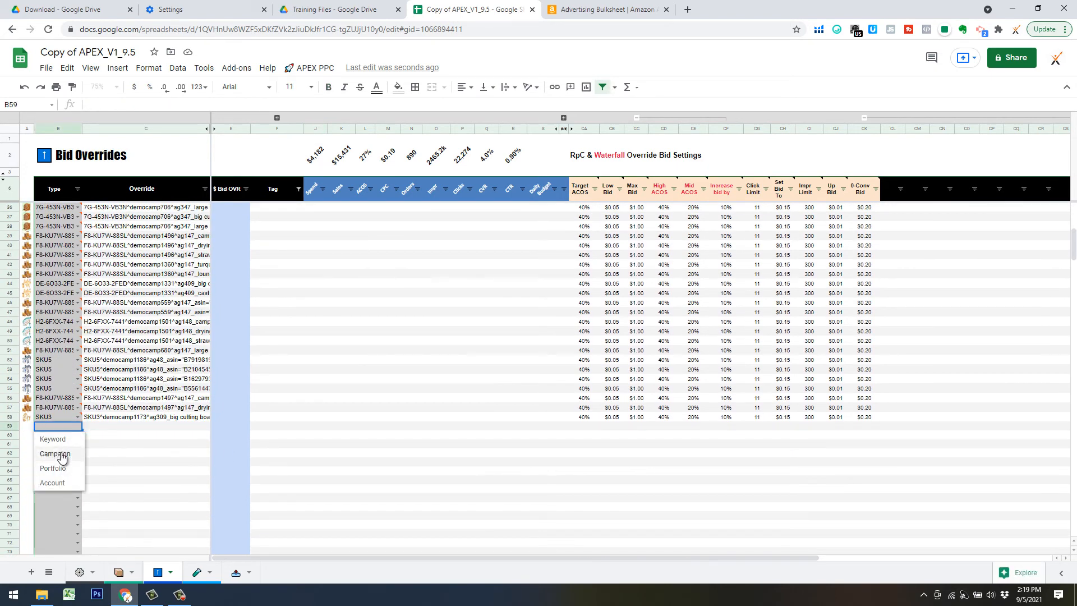
left_click(116, 427)
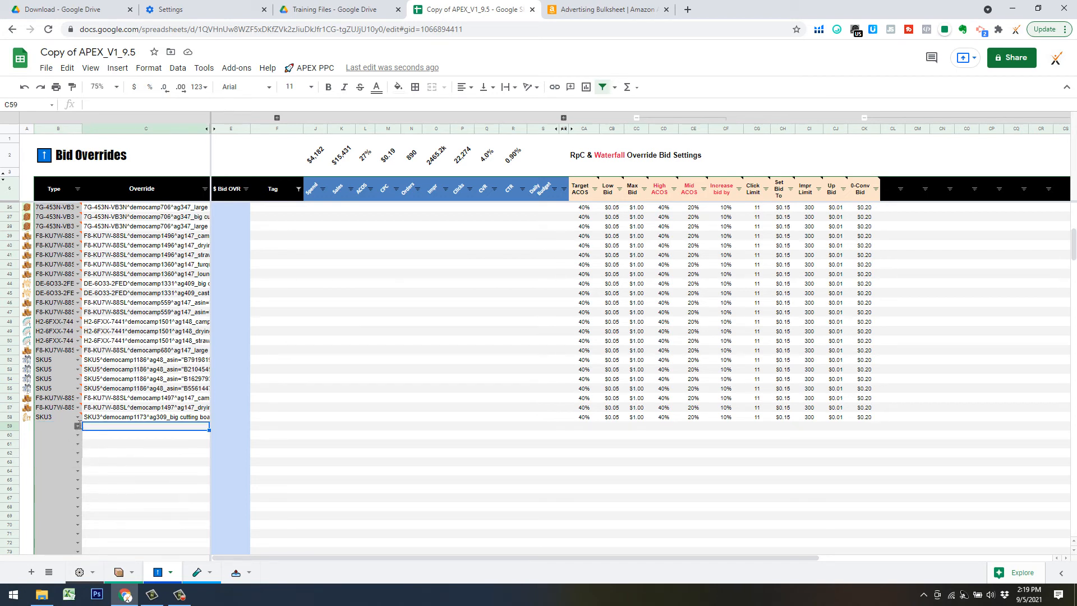
left_click(78, 426)
left_click(112, 428)
left_click(56, 340)
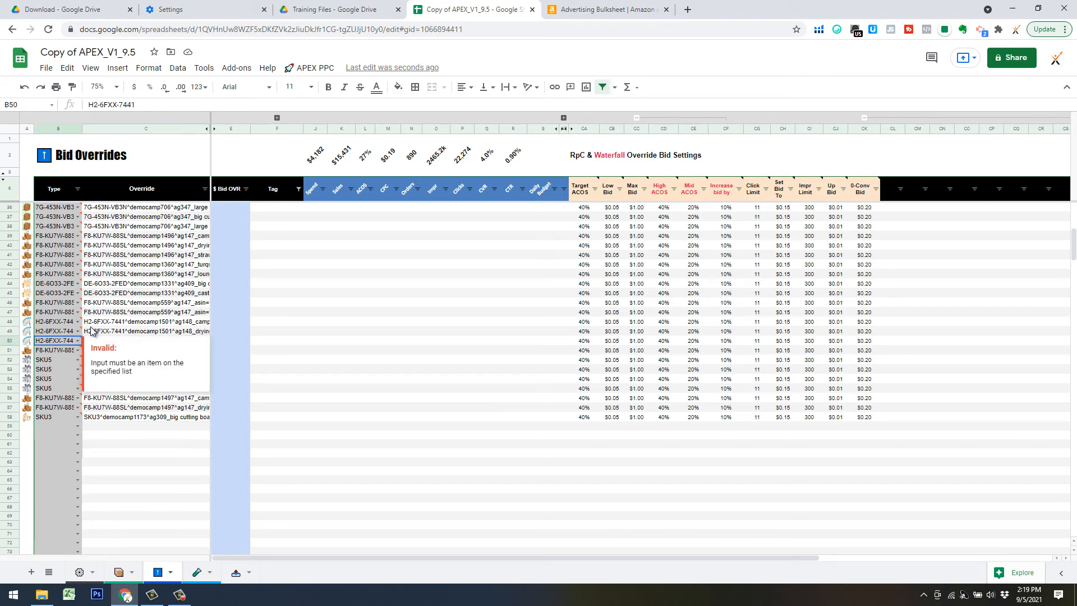
left_click(131, 330)
left_click(72, 321)
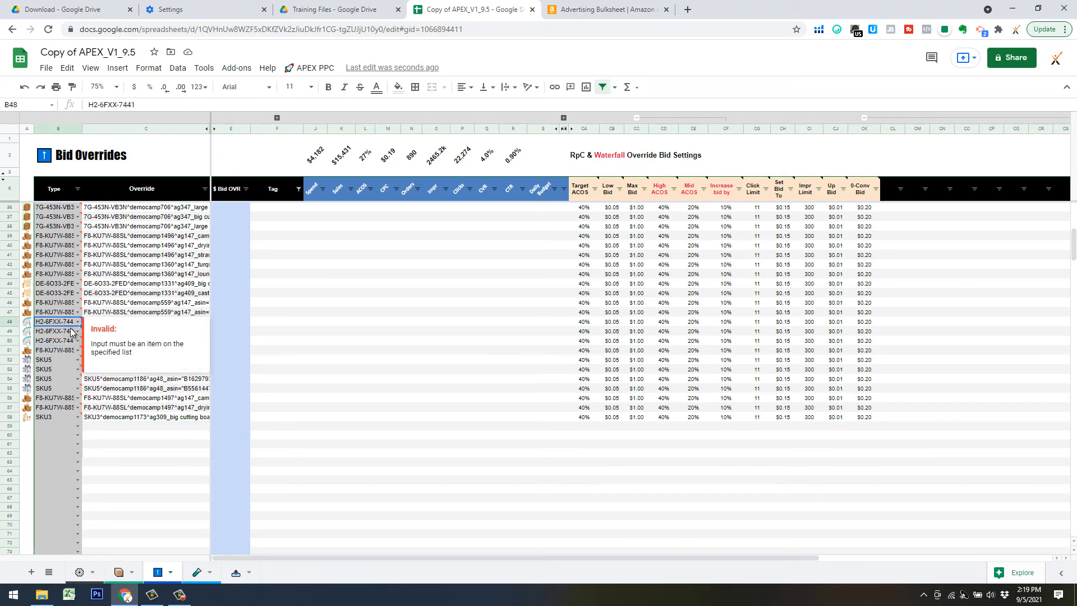
scroll(113, 414, "up", 2)
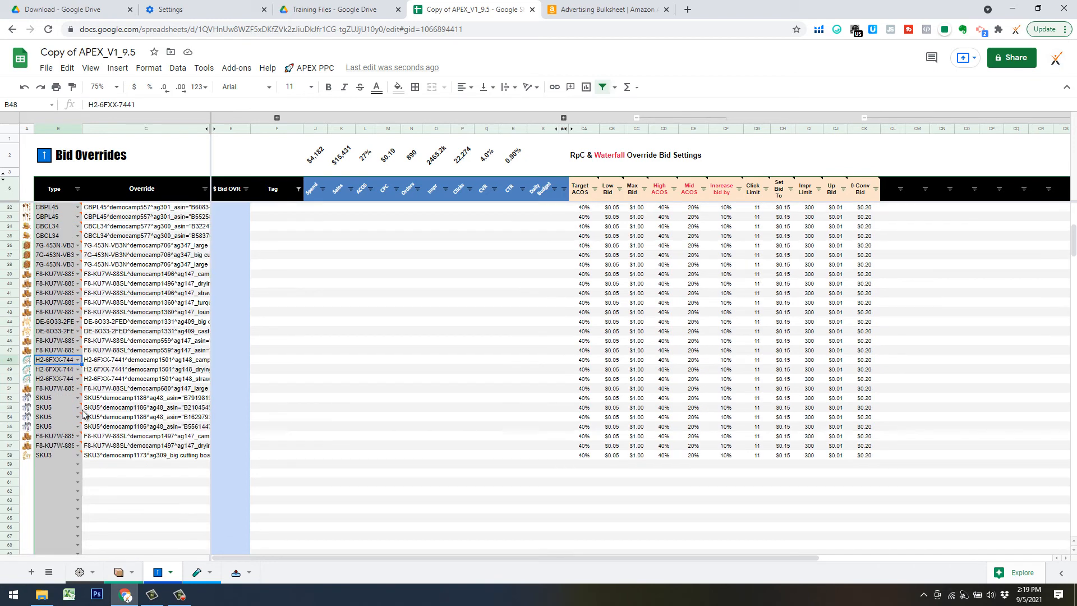
scroll(55, 399, "up", 10)
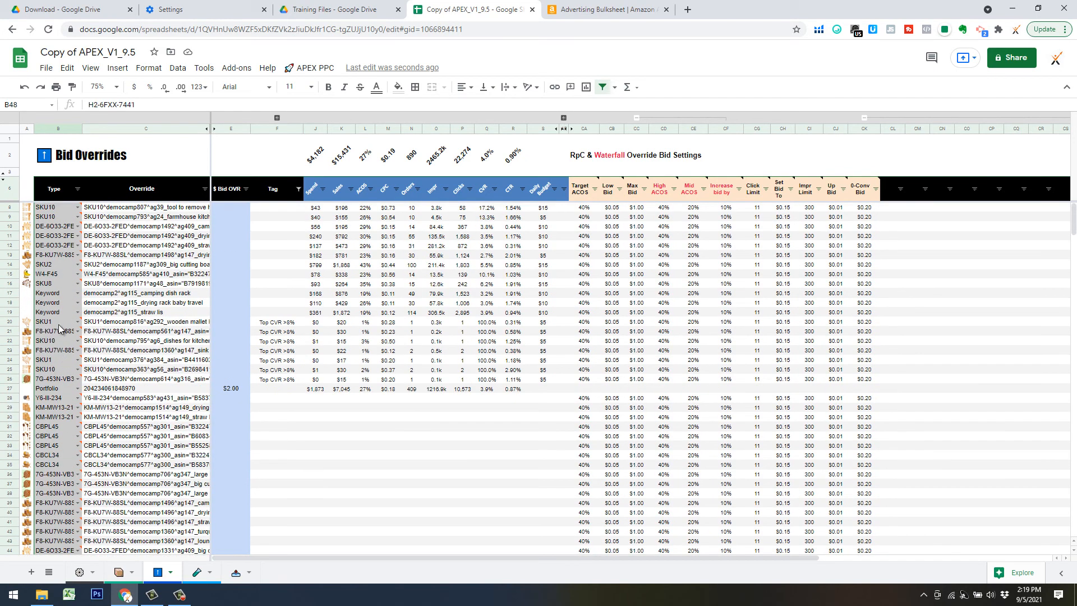
Review the Type choices for the row 17 Keyword override and its C17 bid override.
left_click(51, 297)
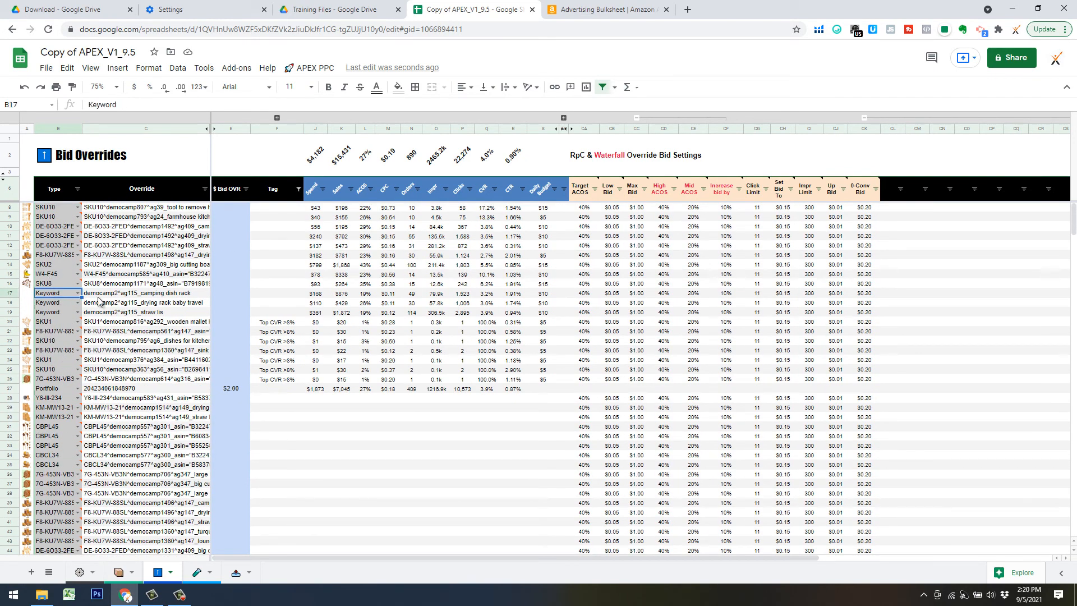
left_click(78, 293)
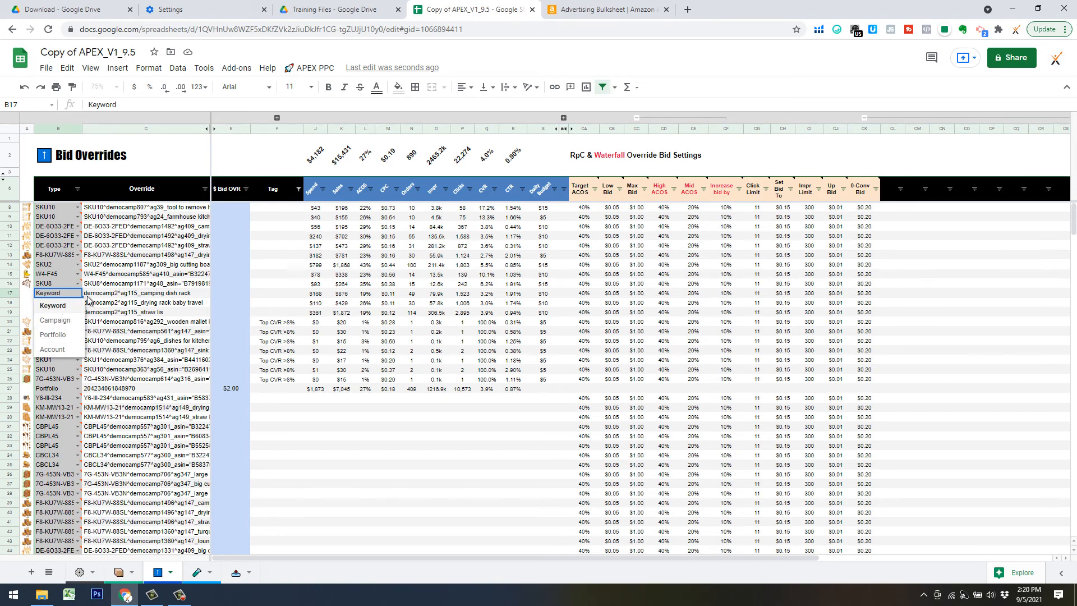
left_click(110, 296)
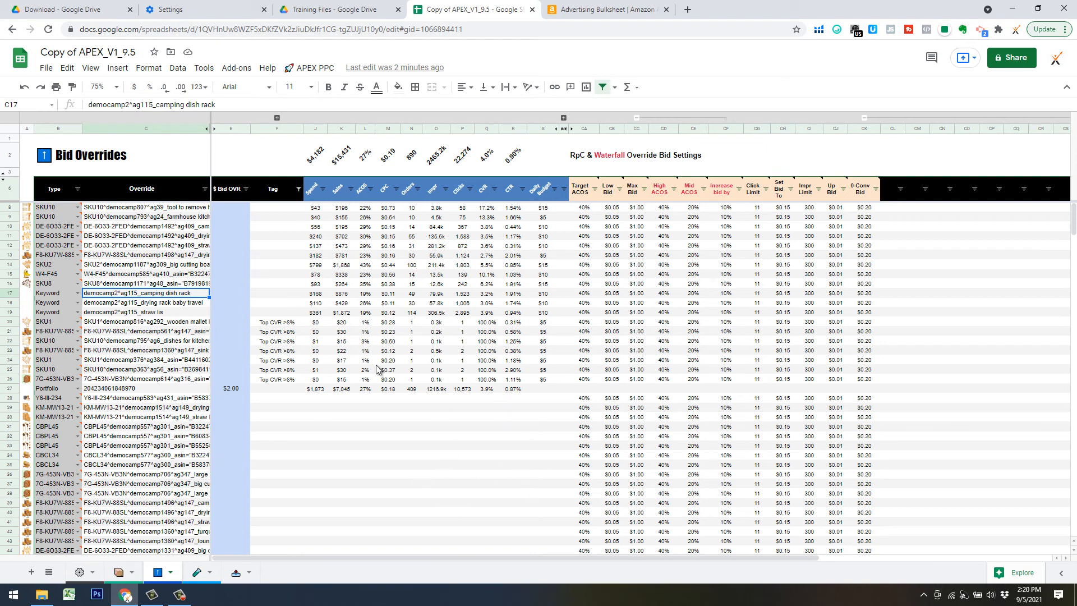
Check the empty $ Bid OVR cell in row 58, then go to the bulk data sheet.
scroll(419, 405, "down", 5)
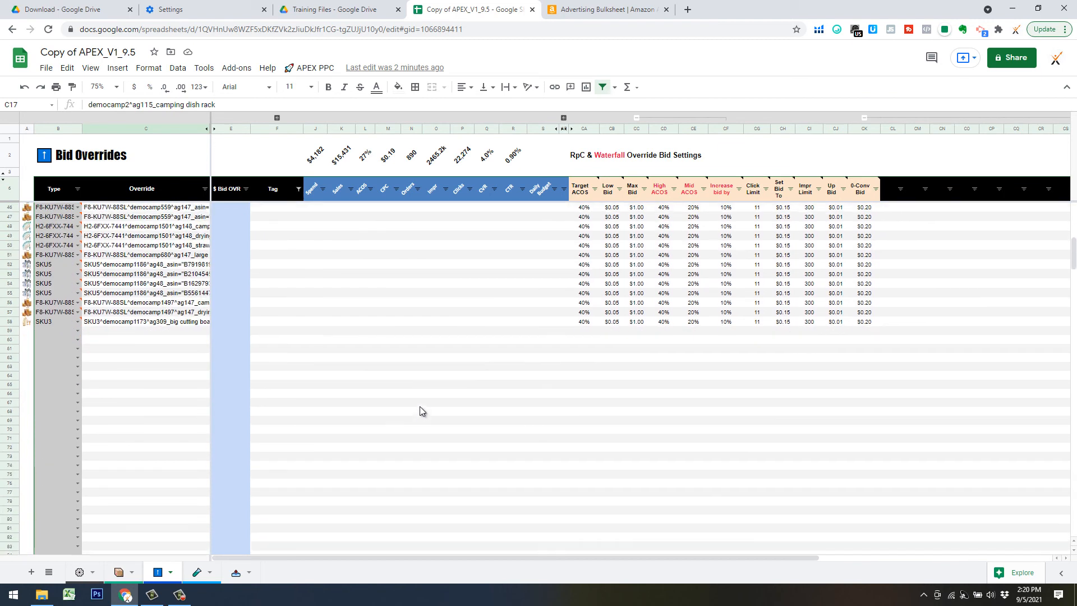
left_click(384, 461)
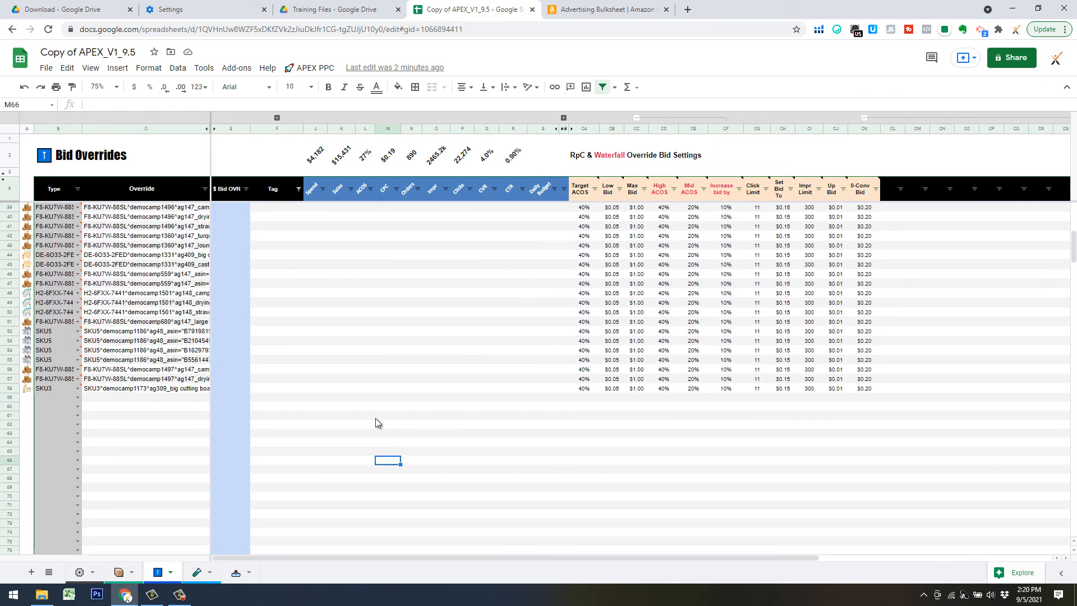
left_click(246, 389)
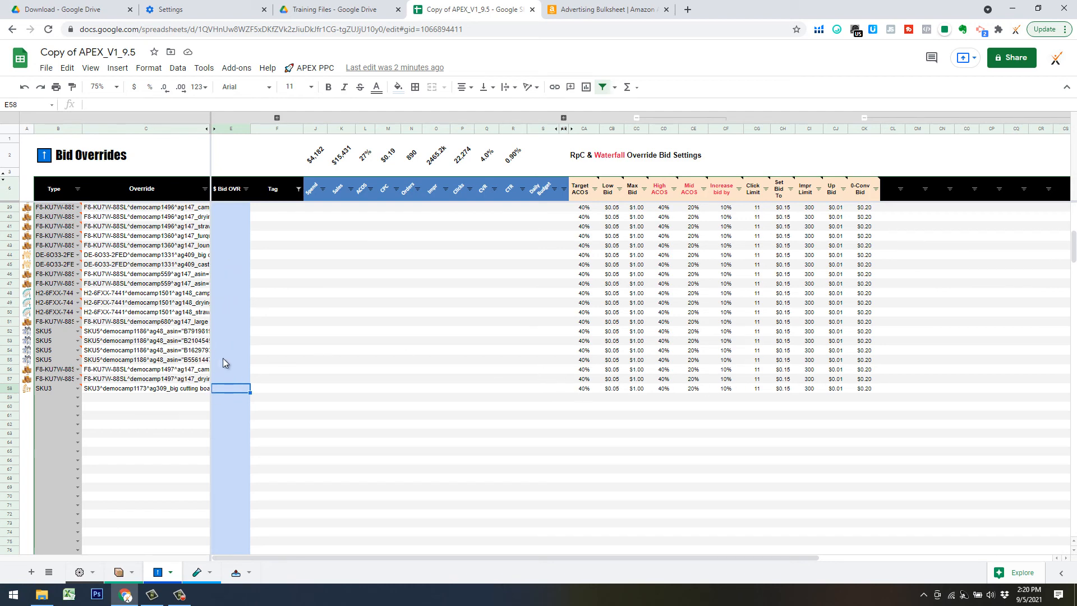
left_click(300, 449)
scroll(304, 469, "up", 3)
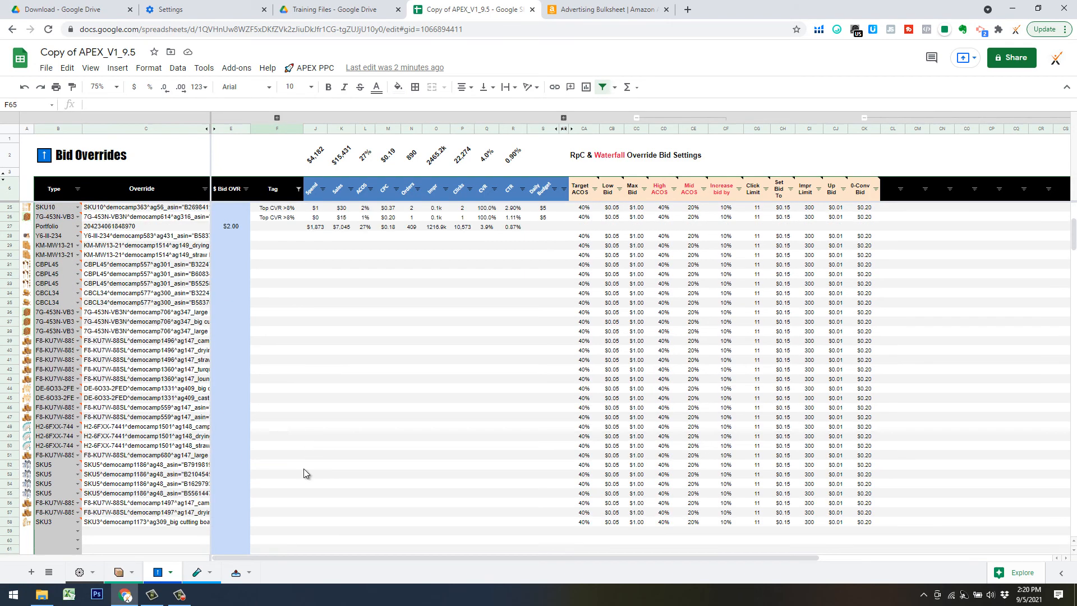
left_click(236, 576)
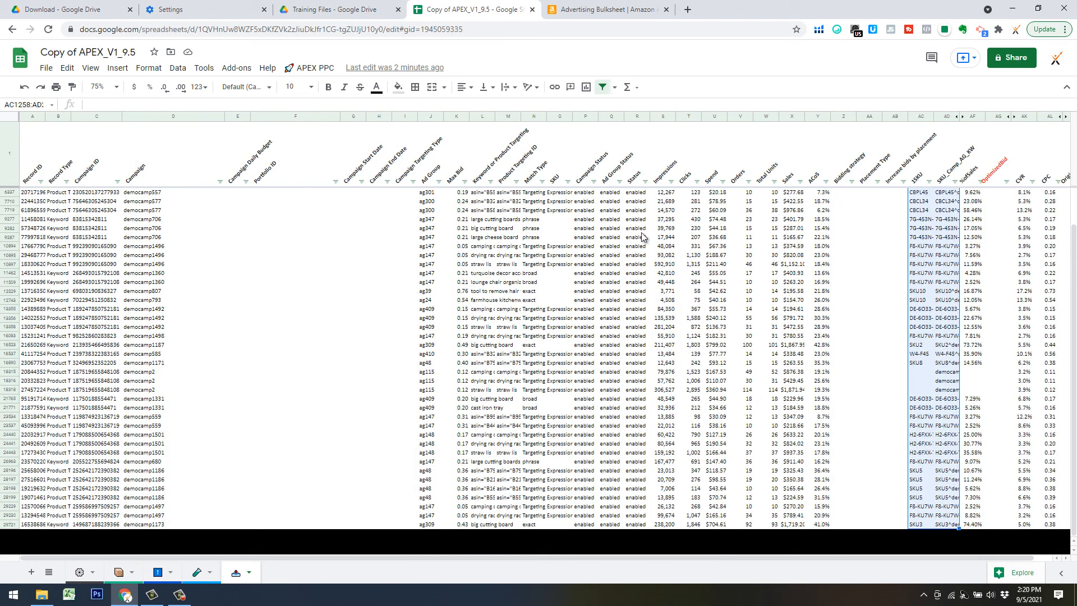
Run APEX PPC > 3) Optimize Bids > APEX and confirm the bid update.
left_click(312, 68)
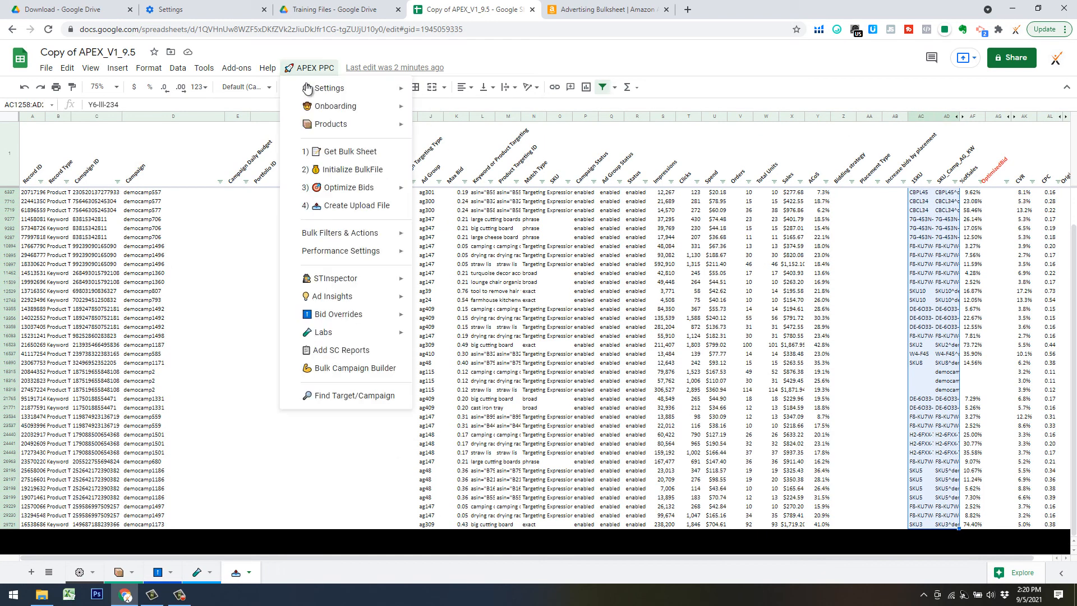
mouse_move(344, 190)
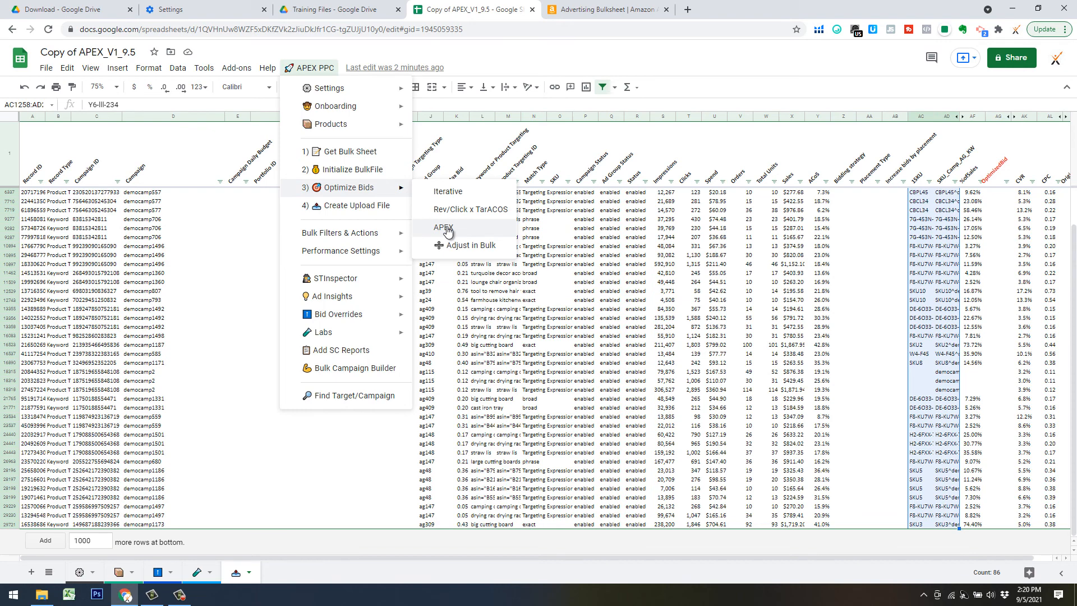
left_click(444, 228)
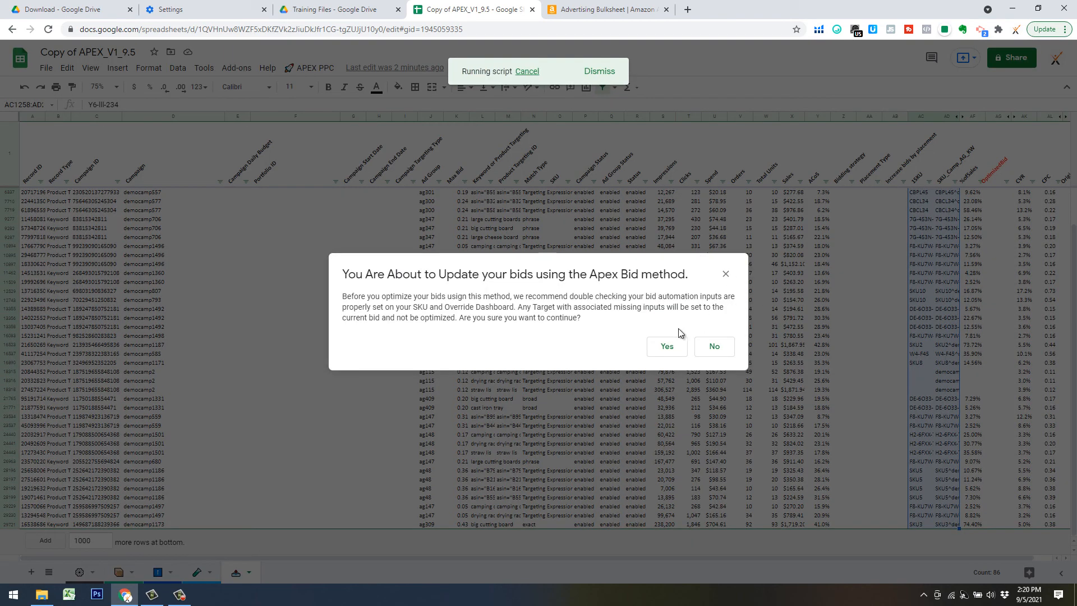
left_click(667, 346)
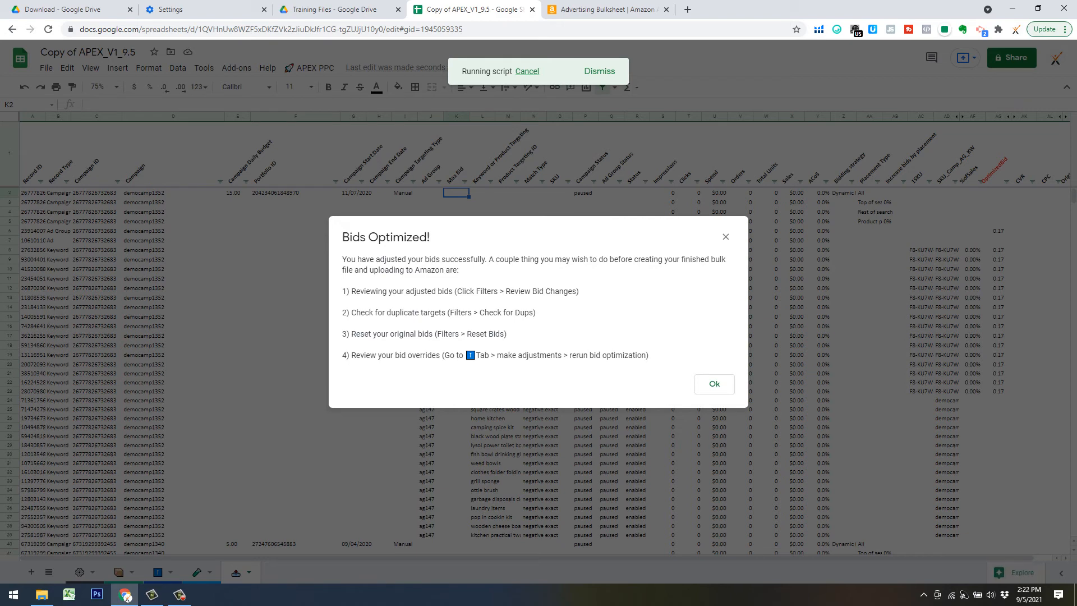
left_click(714, 386)
Run APEX PPC > 4) Create Upload File and confirm the new bulk file.
left_click(312, 68)
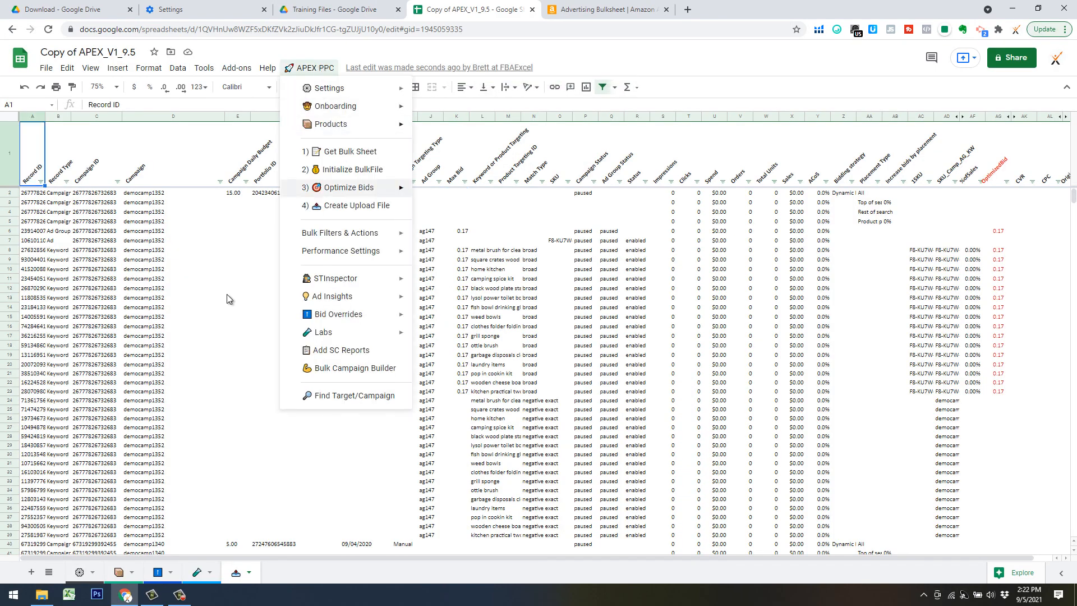
left_click(370, 208)
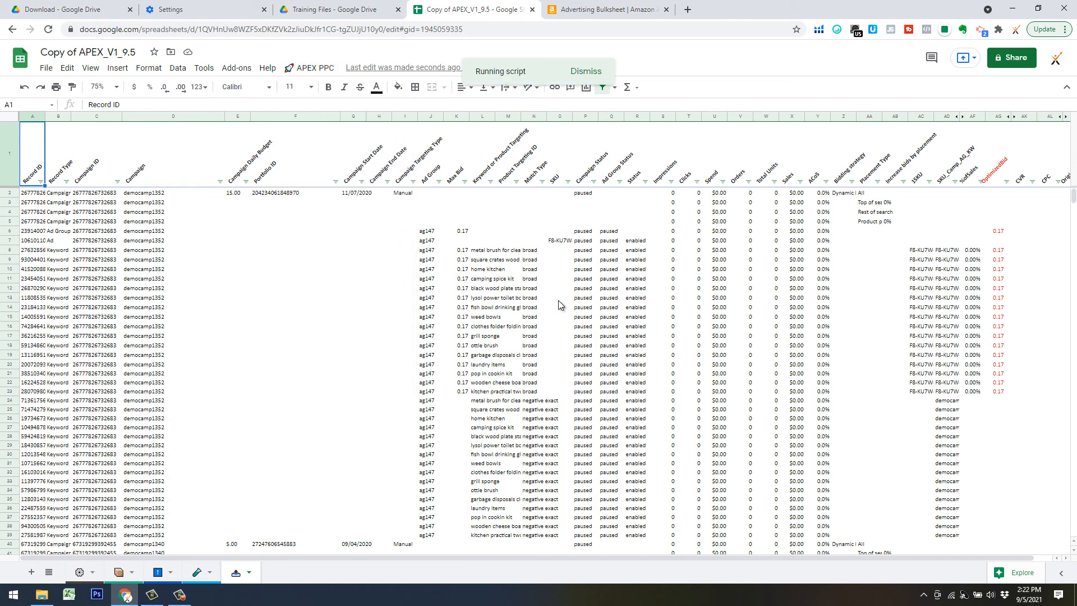
left_click(667, 353)
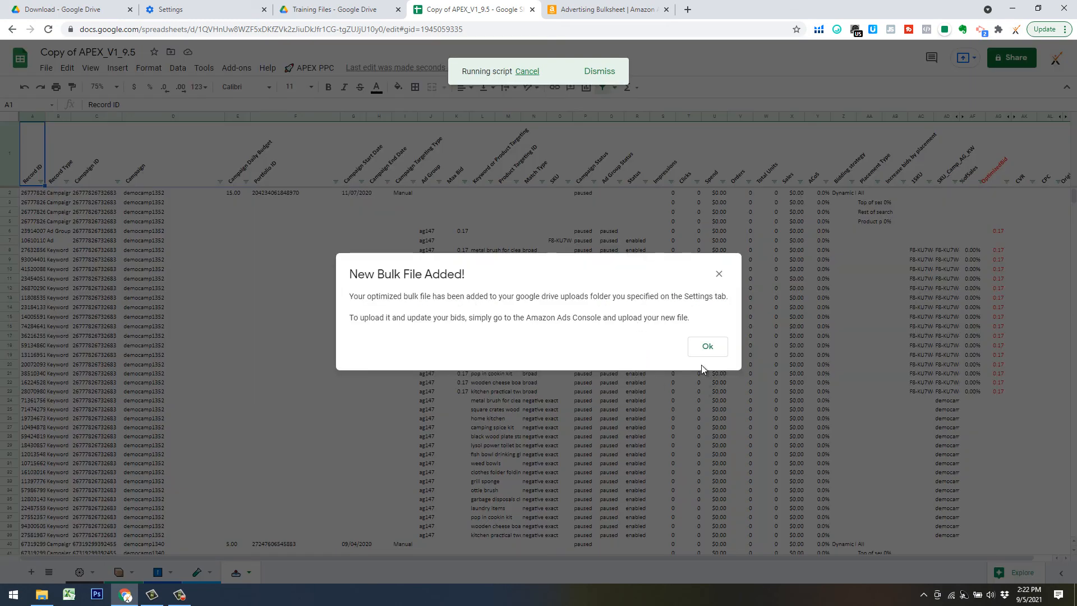
left_click(709, 349)
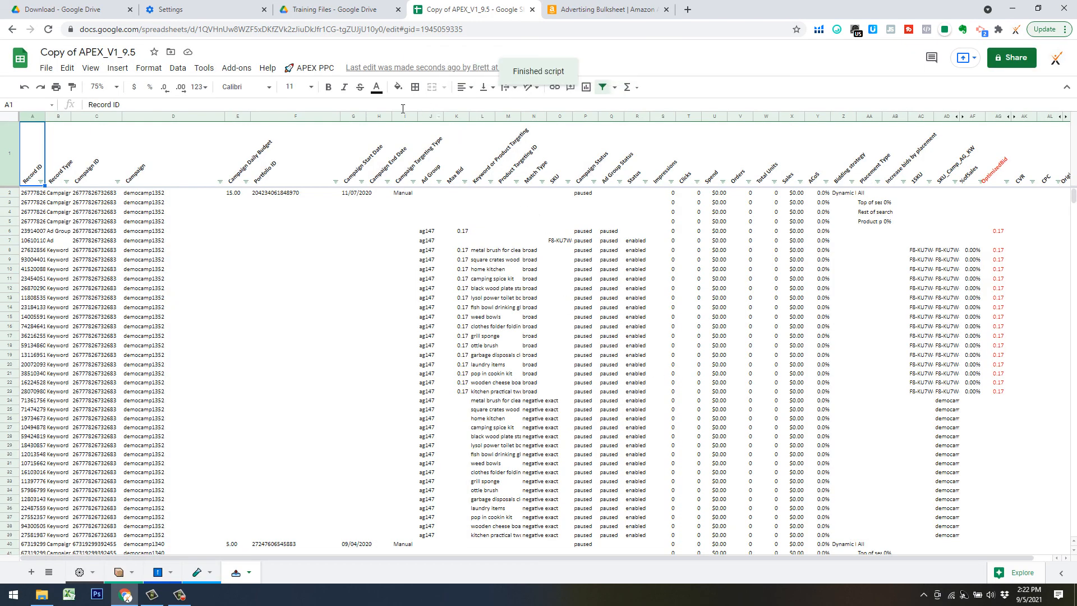
left_click(303, 69)
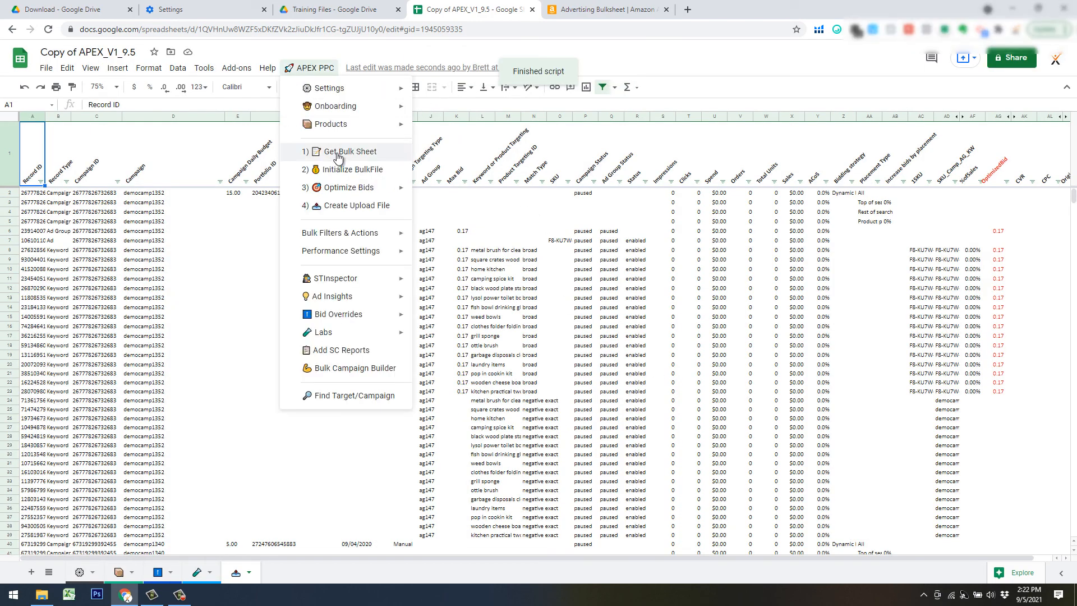
Verify SponsoredProd Upload_5 Sep 2021 14 22 is in the Amazon uploads folder, cancel, and return to Sheets.
left_click(638, 12)
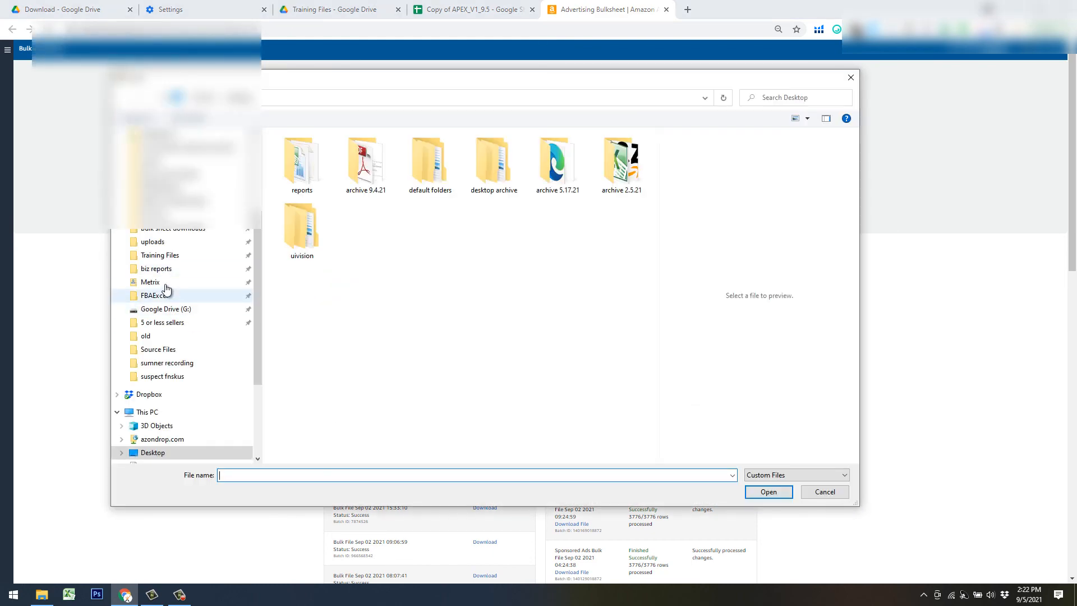
left_click(163, 245)
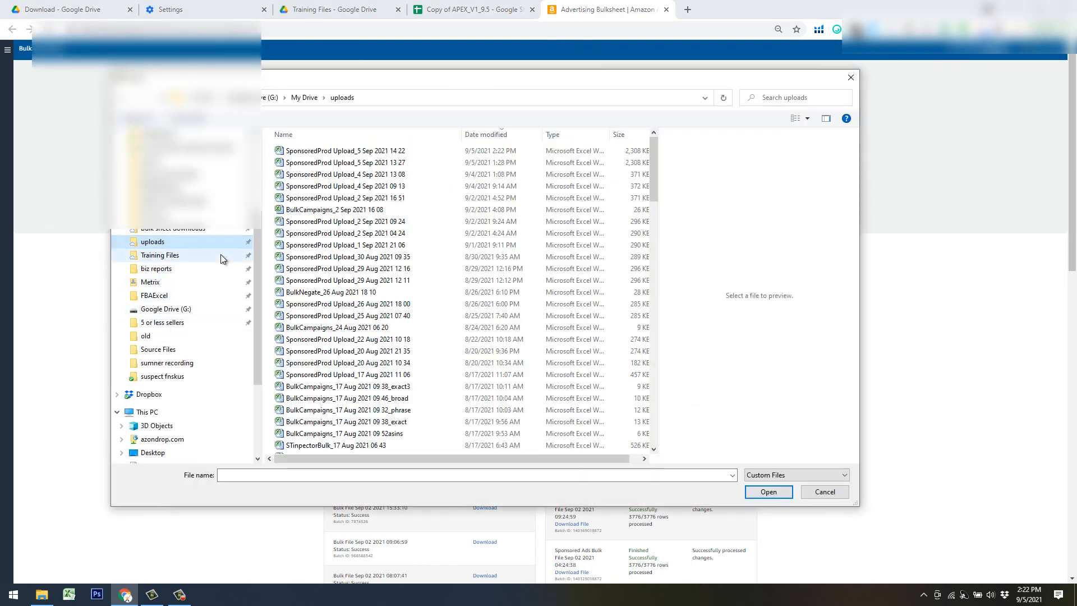
left_click(348, 151)
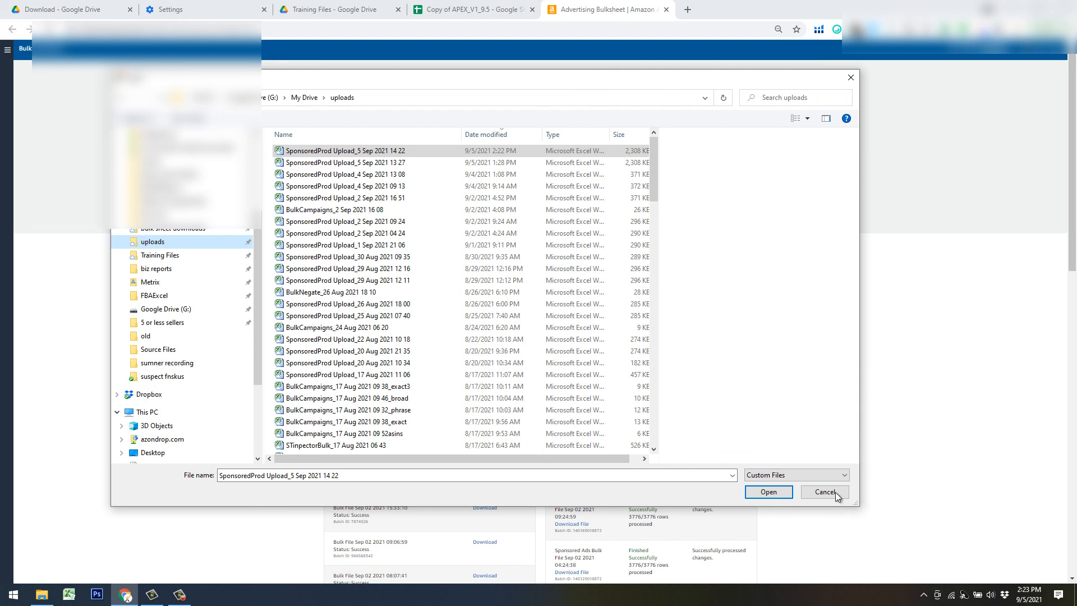
left_click(851, 78)
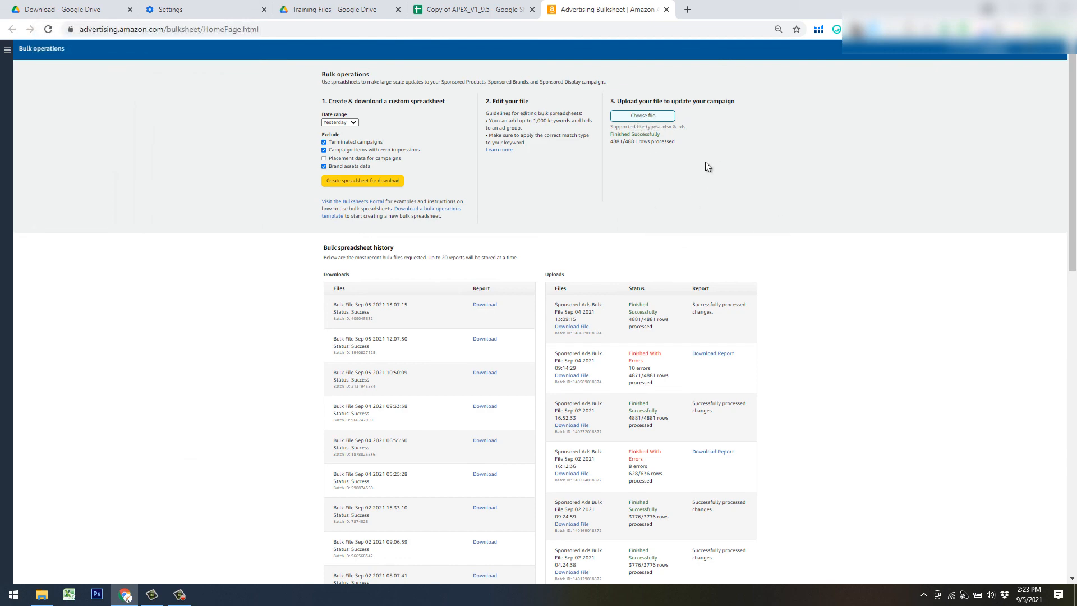
left_click(517, 13)
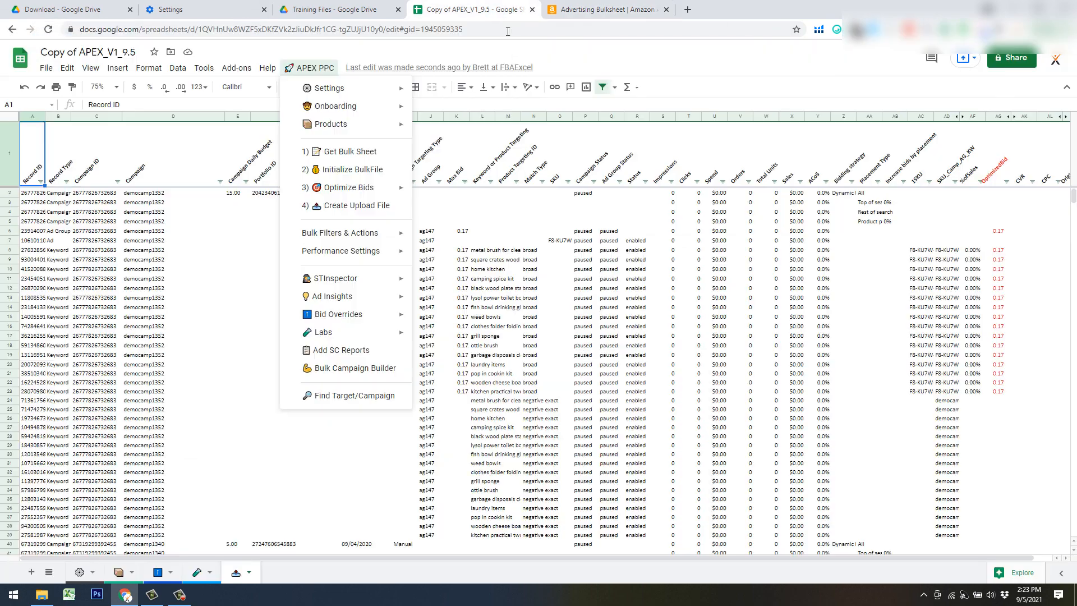
left_click(497, 414)
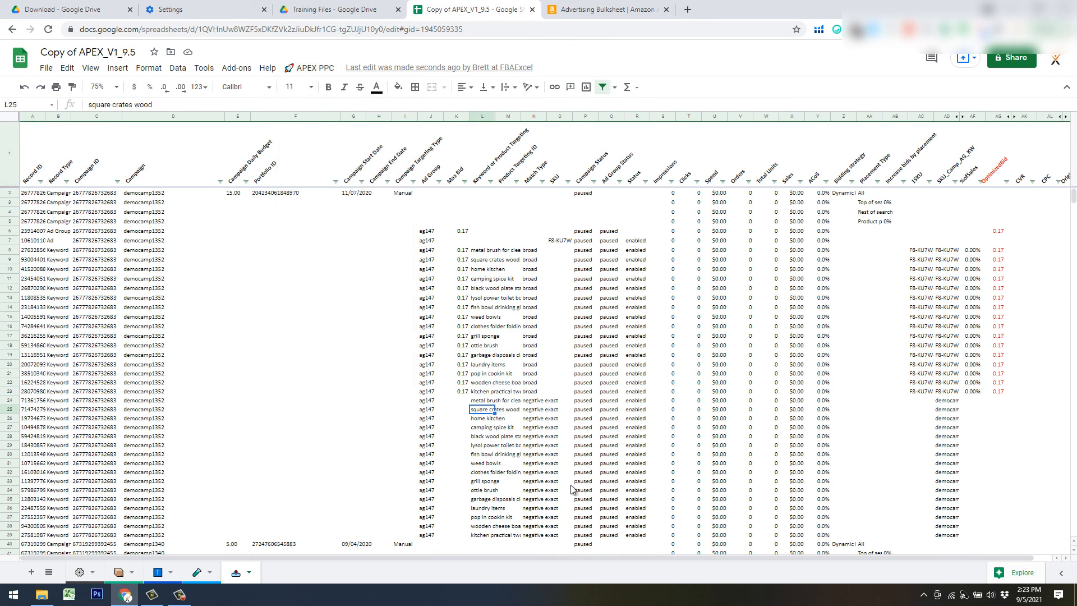
left_click(251, 573)
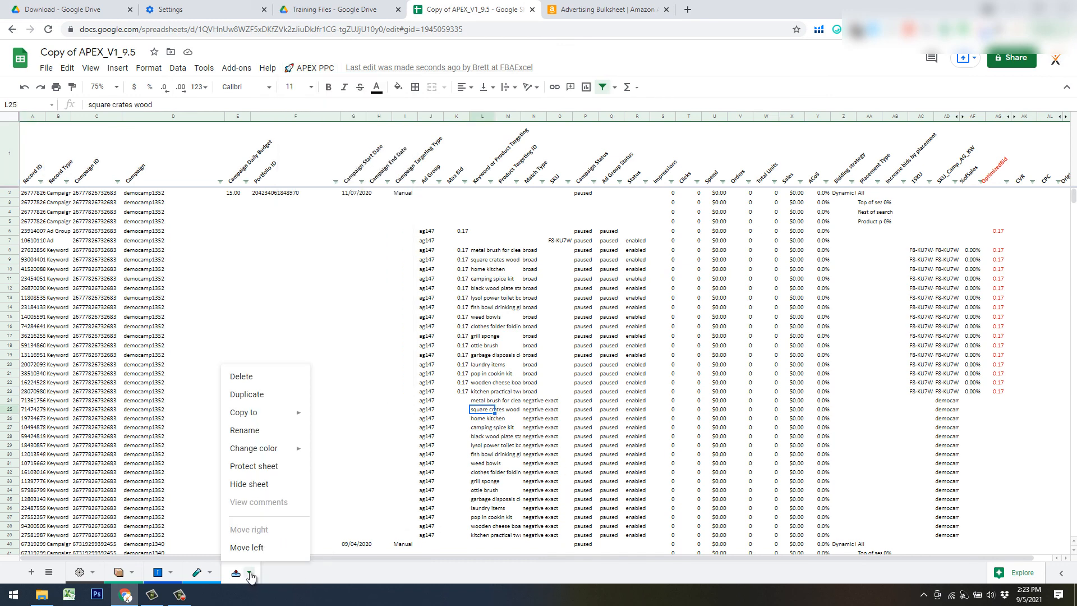
left_click(403, 336)
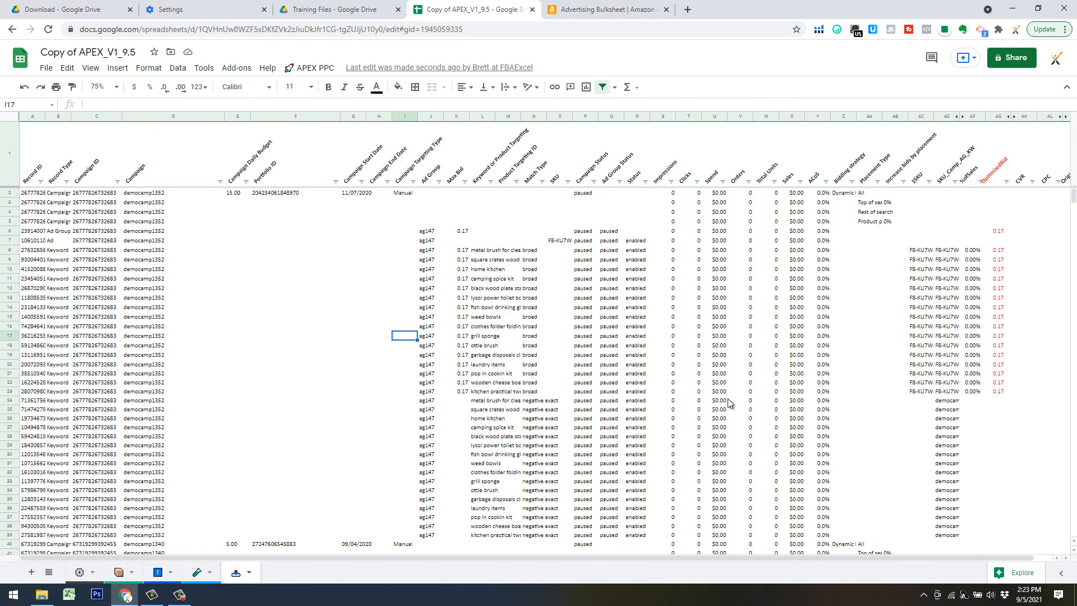